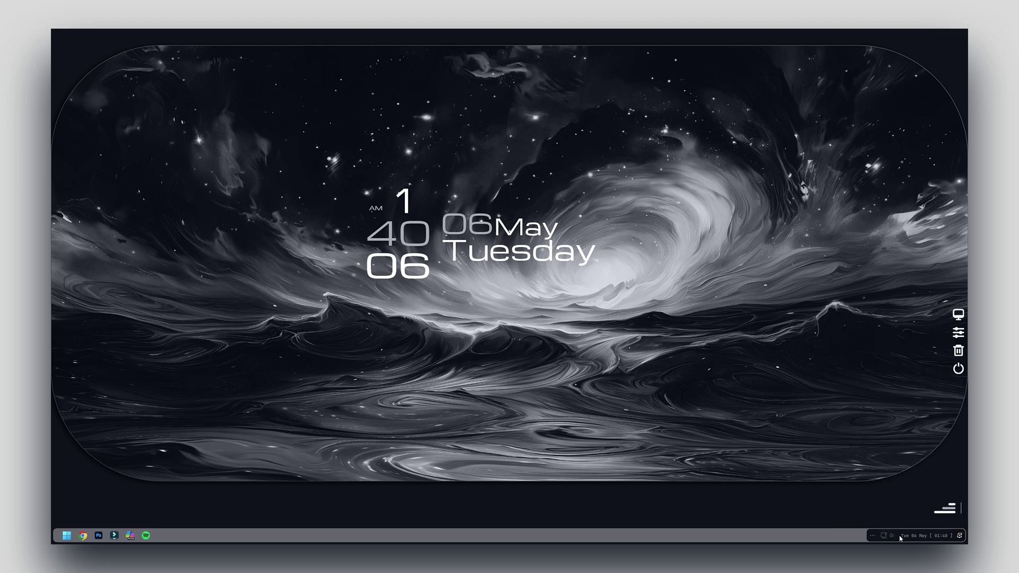
# - Look over the calendar and notification flyout, and browse the C: drive in the restyled File Explorer
pyautogui.click(918, 536)
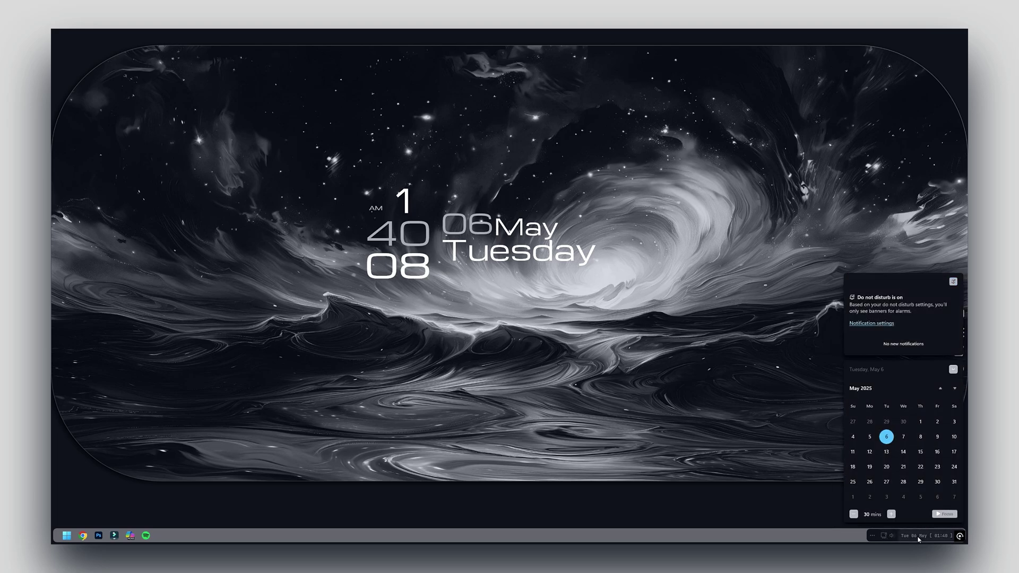
pyautogui.click(918, 536)
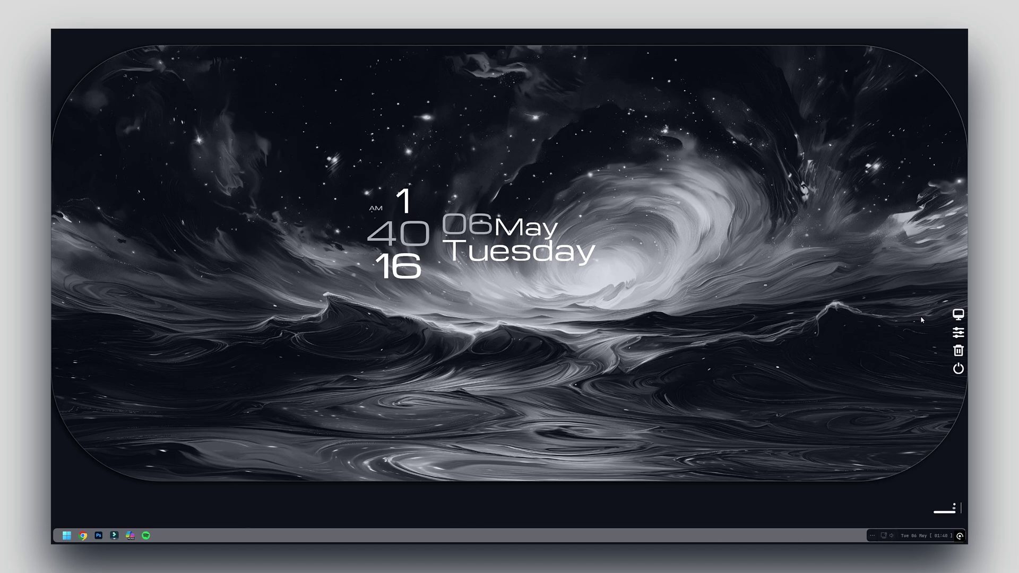
pyautogui.click(956, 315)
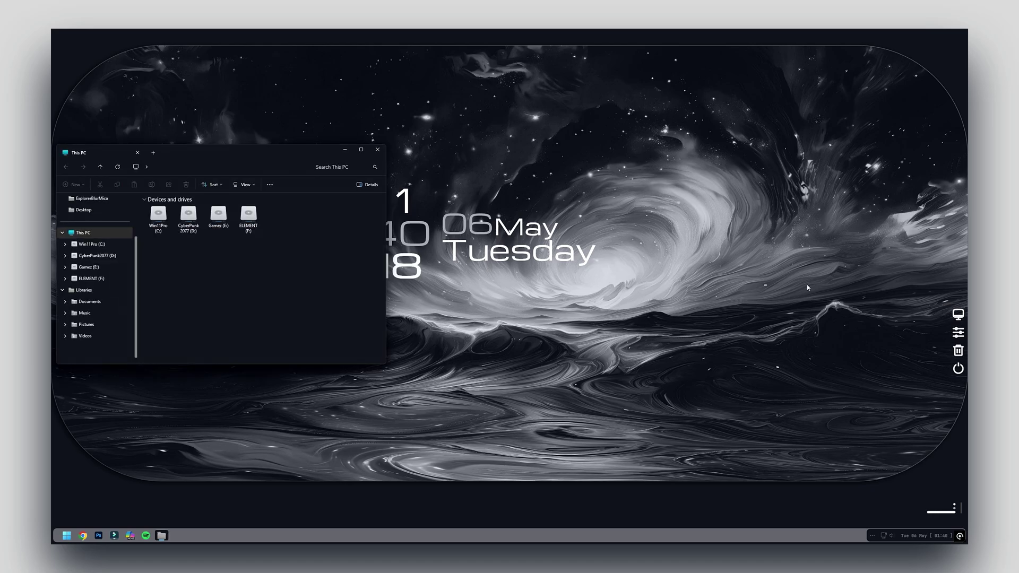
pyautogui.doubleClick(158, 215)
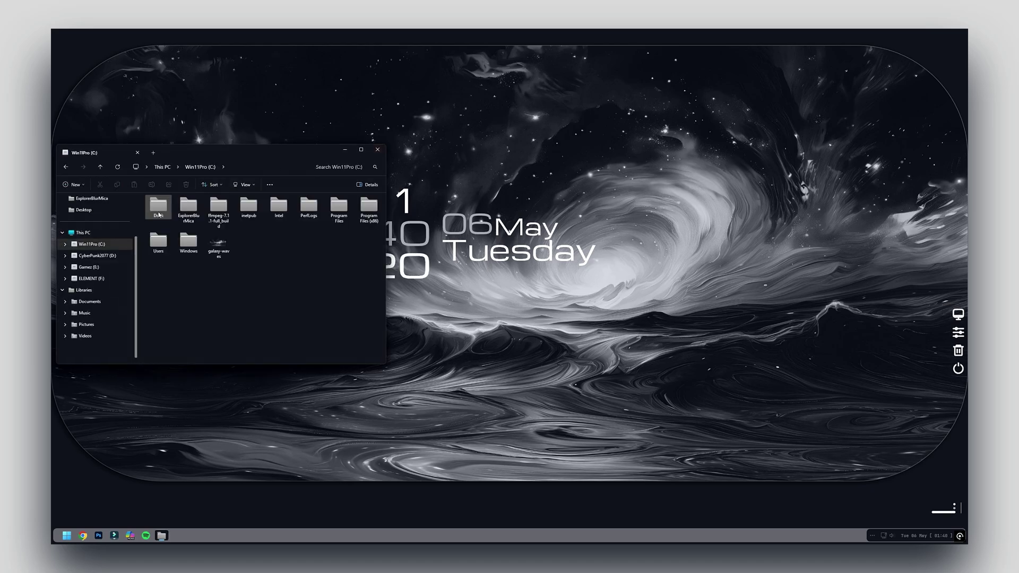
pyautogui.click(378, 150)
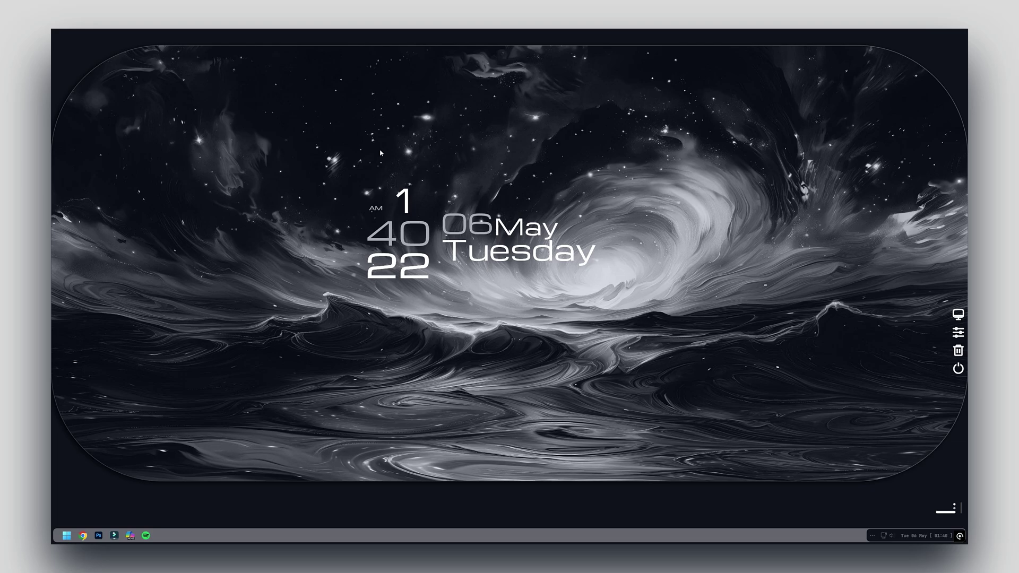
# - Bring up the desktop widget's Windows shutdown prompt and decline it
pyautogui.click(958, 368)
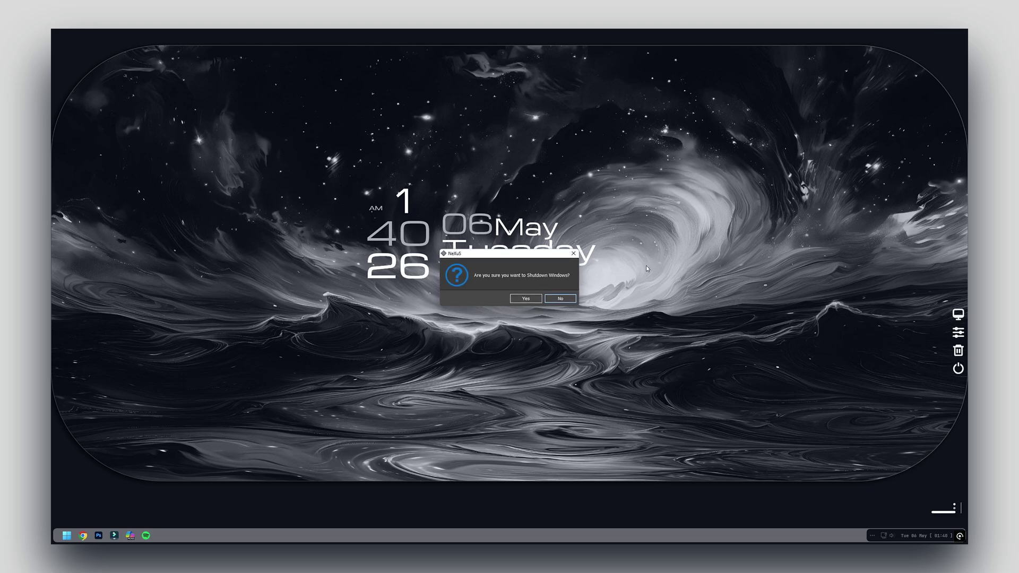
pyautogui.click(558, 299)
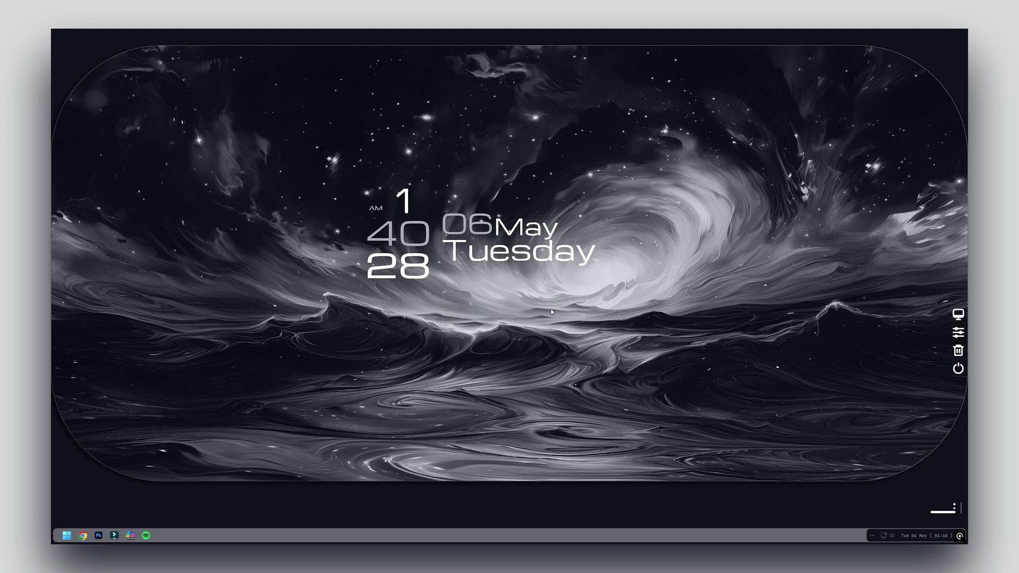
# - Switch to Chrome, pause the track "Echoes of emir" in the YouTube Studio audio library and close its tab
pyautogui.click(83, 535)
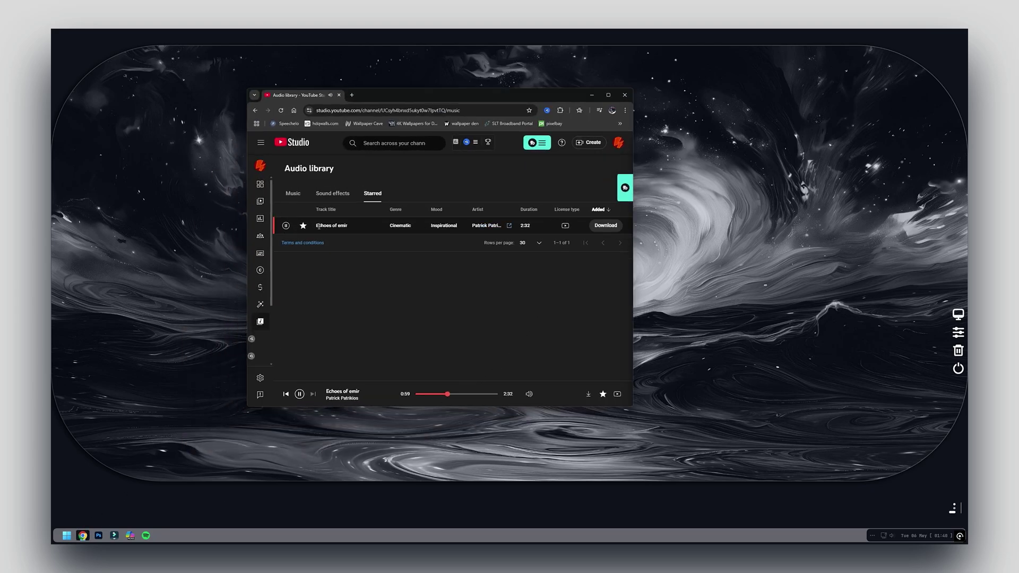
pyautogui.click(285, 225)
pyautogui.click(340, 95)
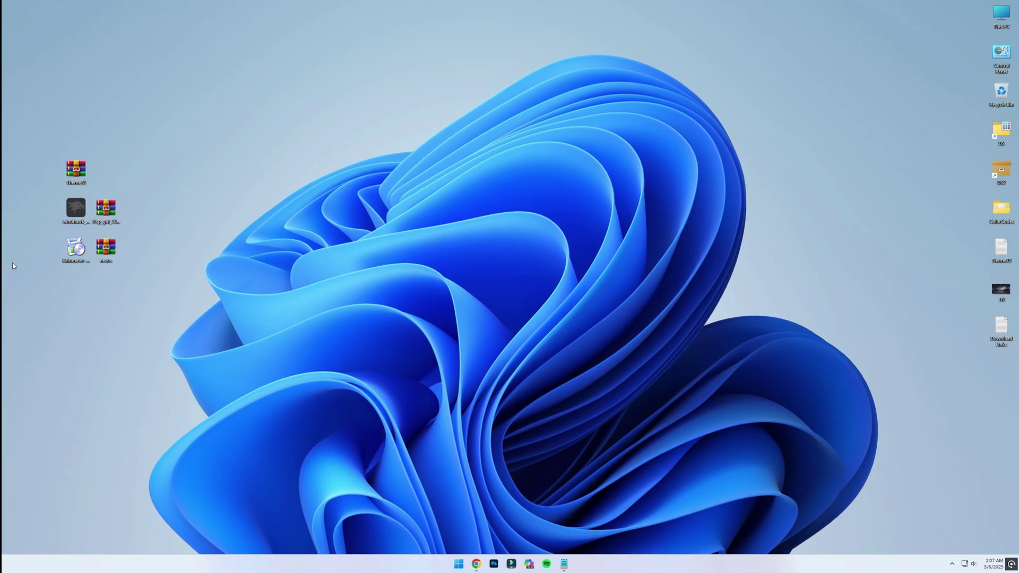
# - Review the open Chrome download pages for 7TSP GUI, Windhawk, Rainmeter, Winstep Nexus and Theme78.zip, and close the browser
pyautogui.click(474, 563)
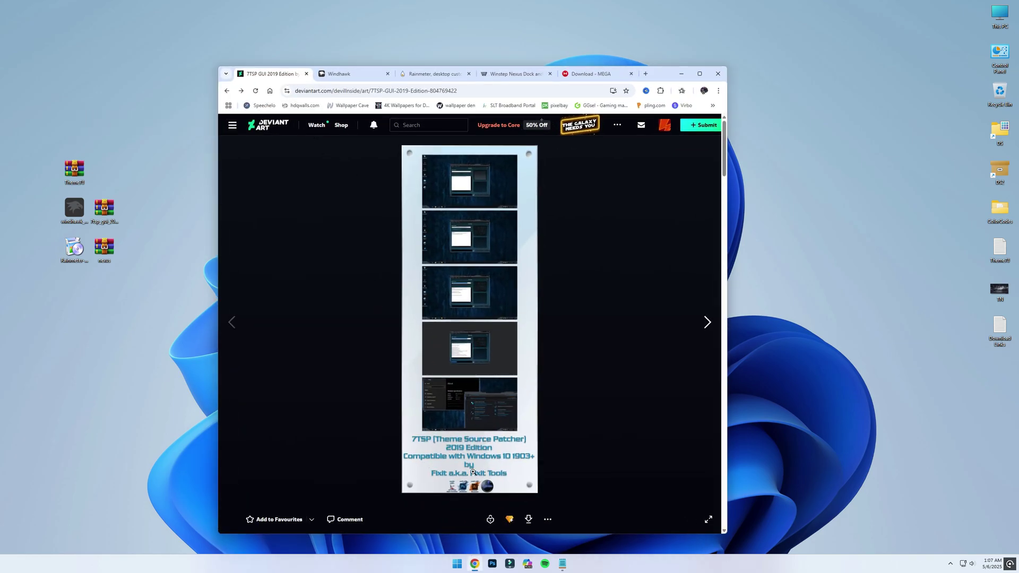
pyautogui.click(374, 75)
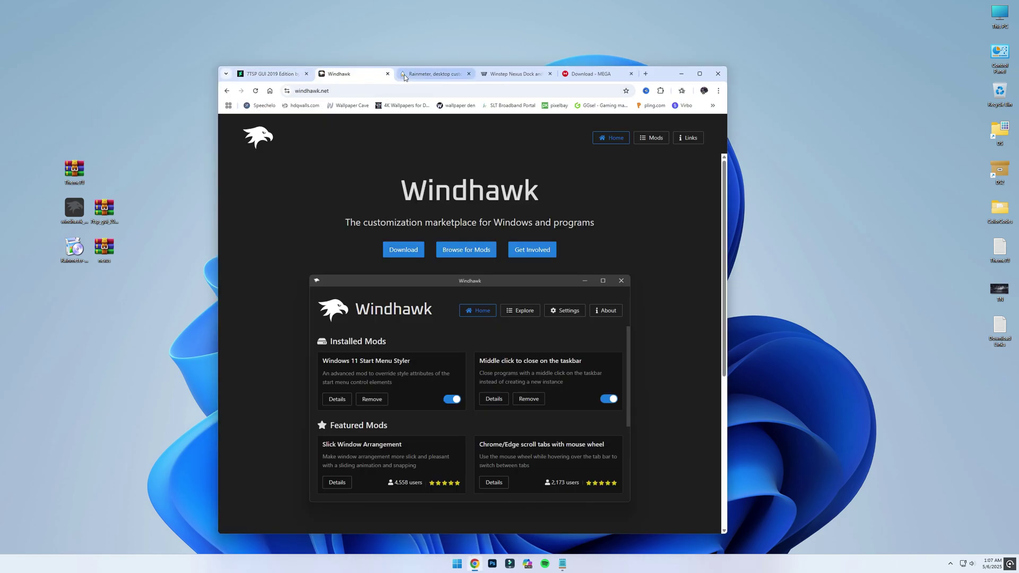
pyautogui.click(431, 76)
pyautogui.click(512, 74)
pyautogui.click(592, 75)
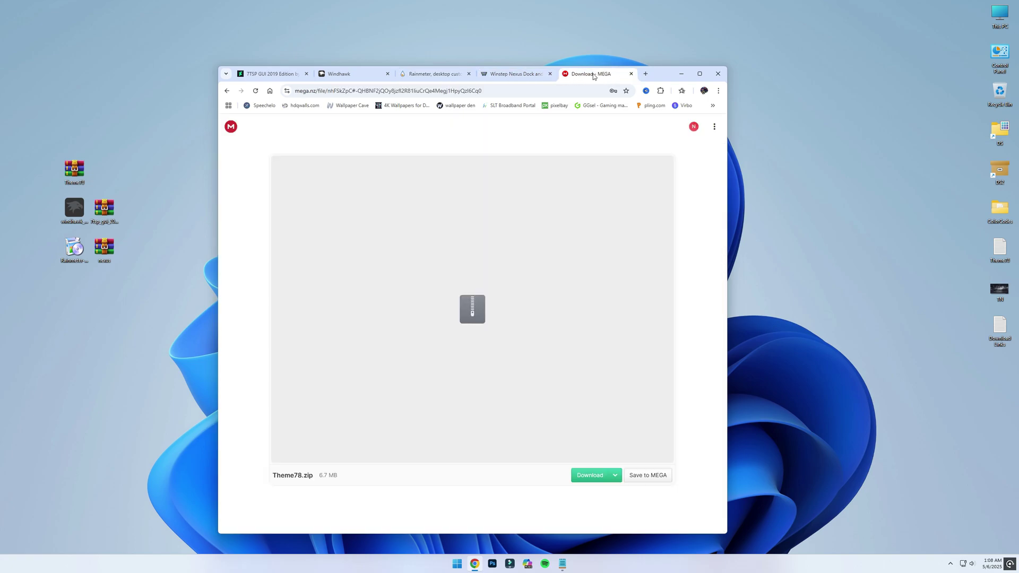
pyautogui.click(716, 74)
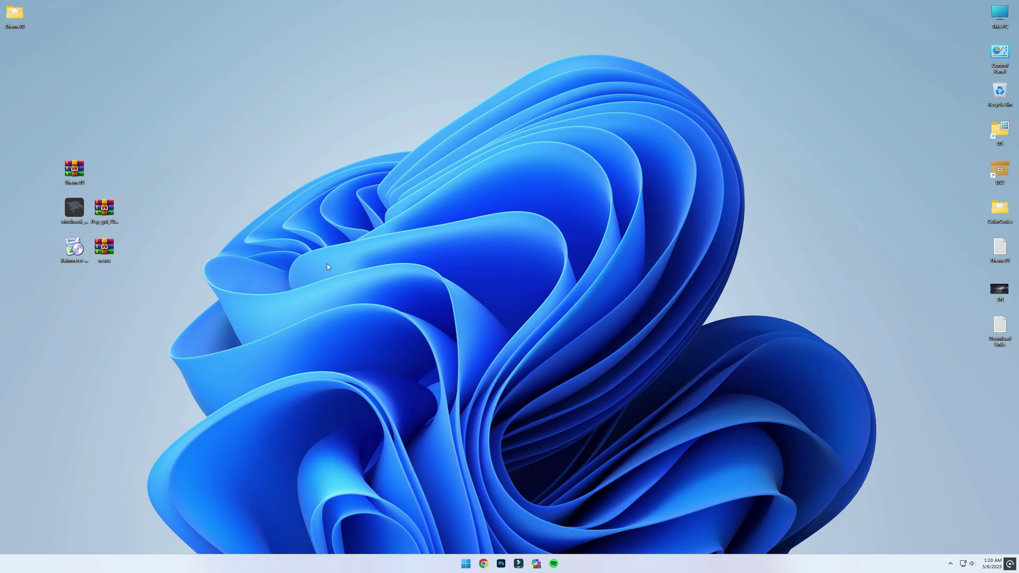
# - Set the Windows color mode to Dark in the personalization settings and close Settings
pyautogui.rightClick(327, 264)
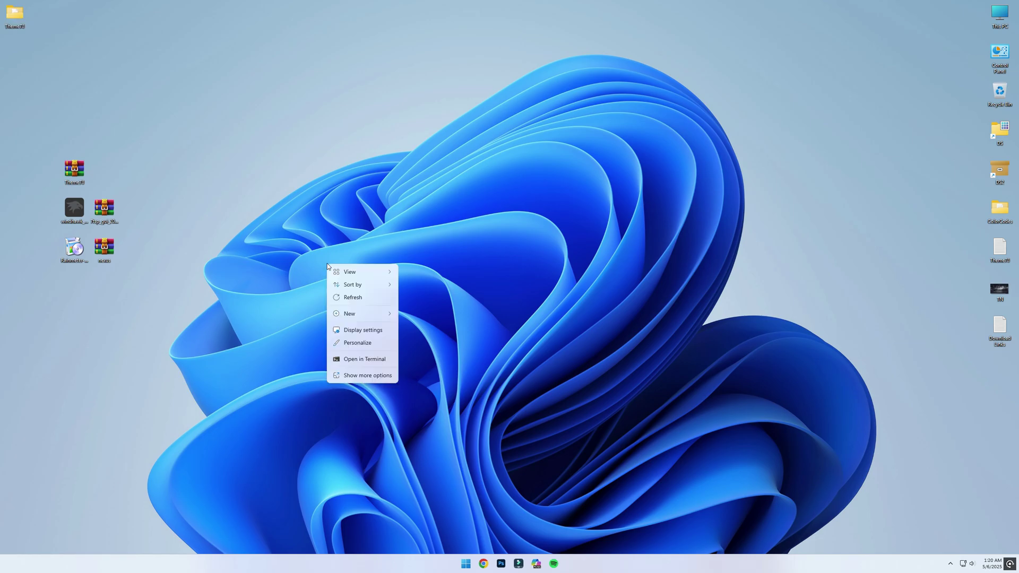
pyautogui.click(360, 343)
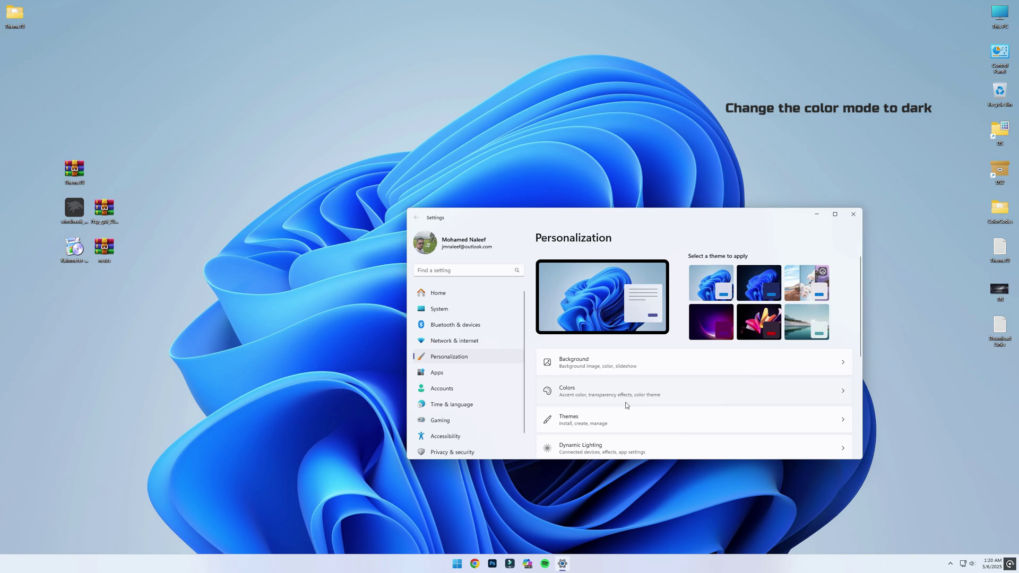
pyautogui.click(626, 398)
pyautogui.click(819, 347)
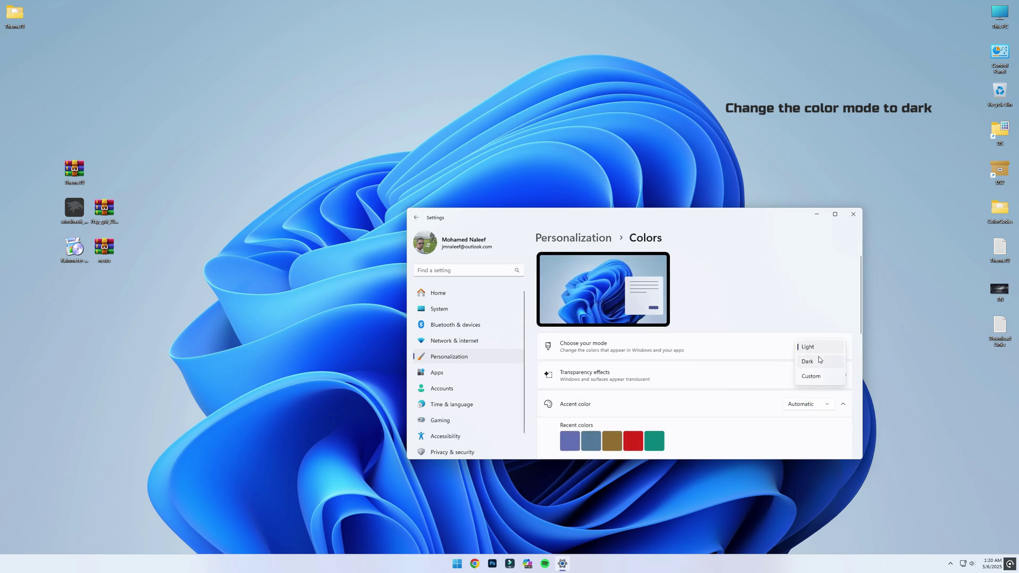
pyautogui.click(811, 361)
pyautogui.scroll(-1, 846, 420)
pyautogui.scroll(-1, 846, 421)
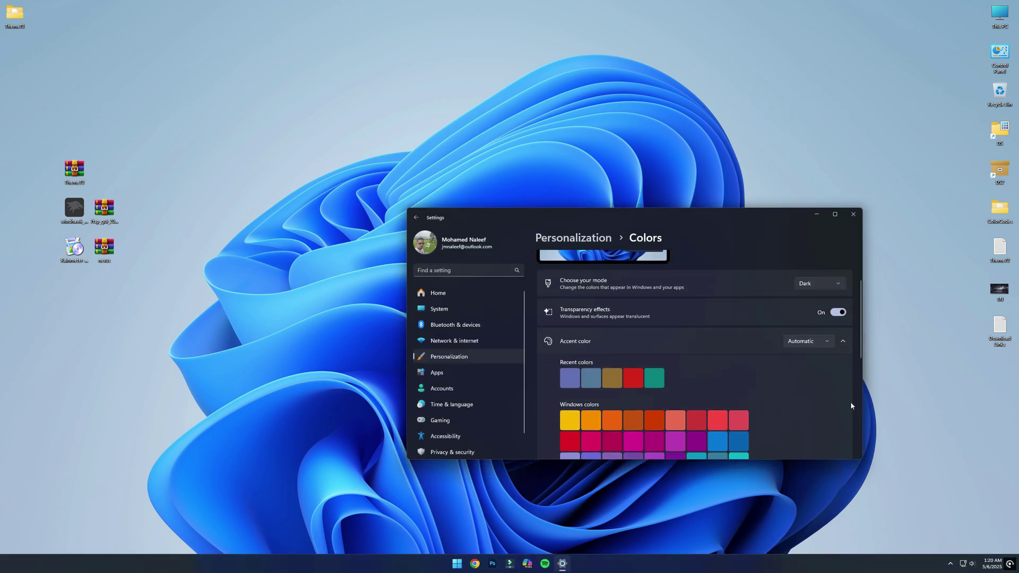
pyautogui.click(853, 214)
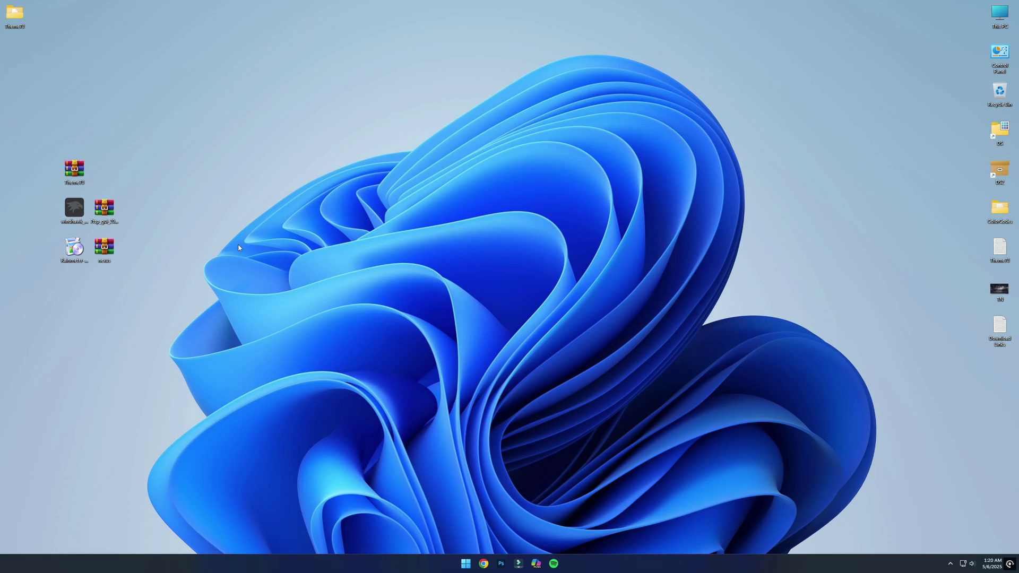
# - Copy the galaxy-waves image from the Theme78 folder to the C: drive with administrator permission and set the copy as desktop background
pyautogui.doubleClick(15, 16)
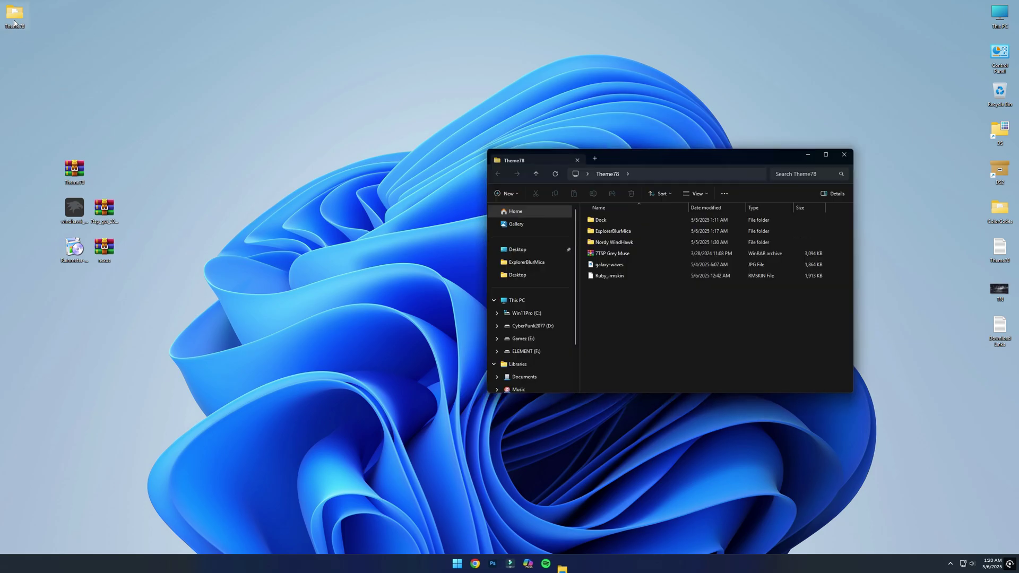
pyautogui.click(614, 270)
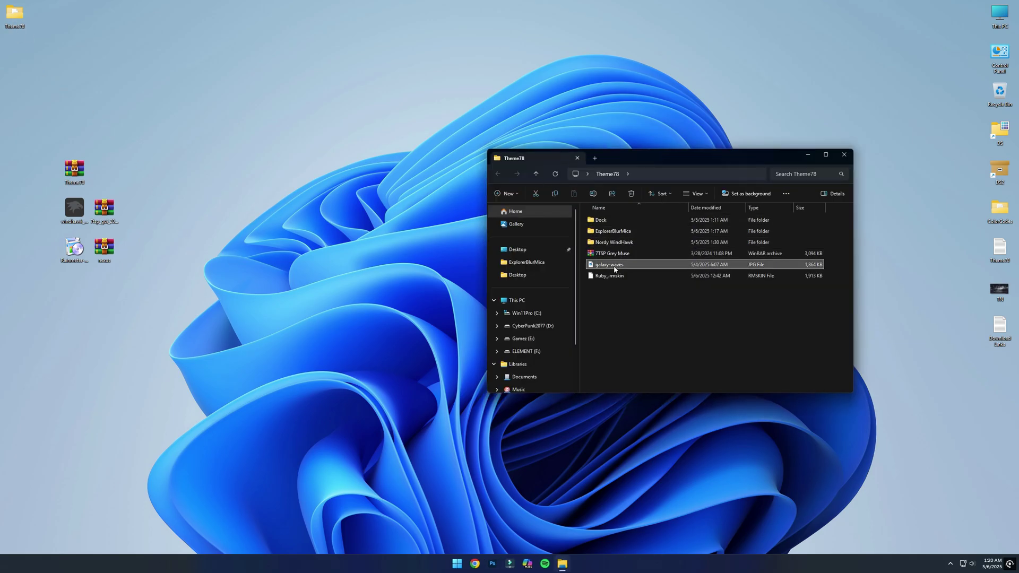
pyautogui.rightClick(613, 269)
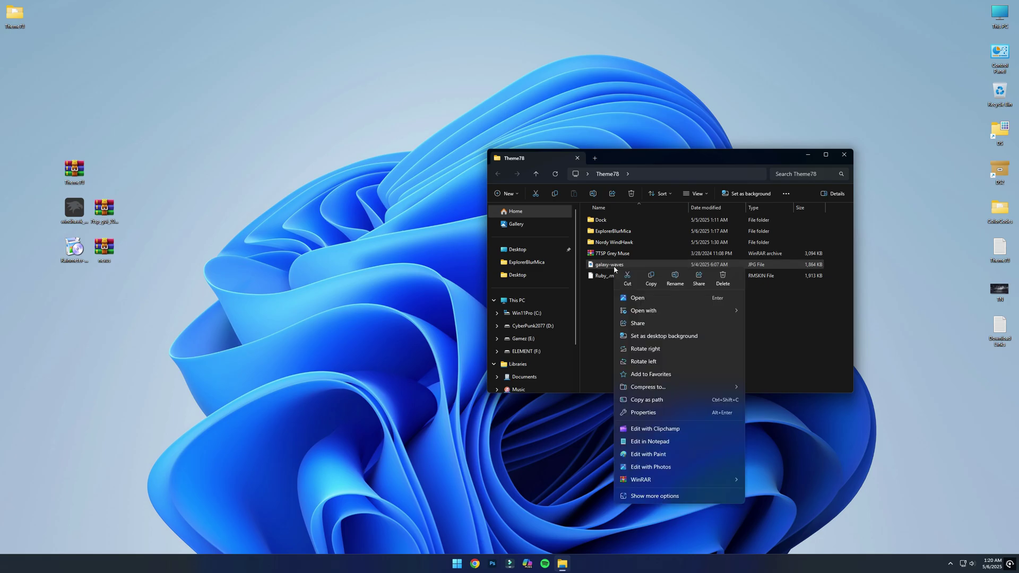
pyautogui.click(650, 277)
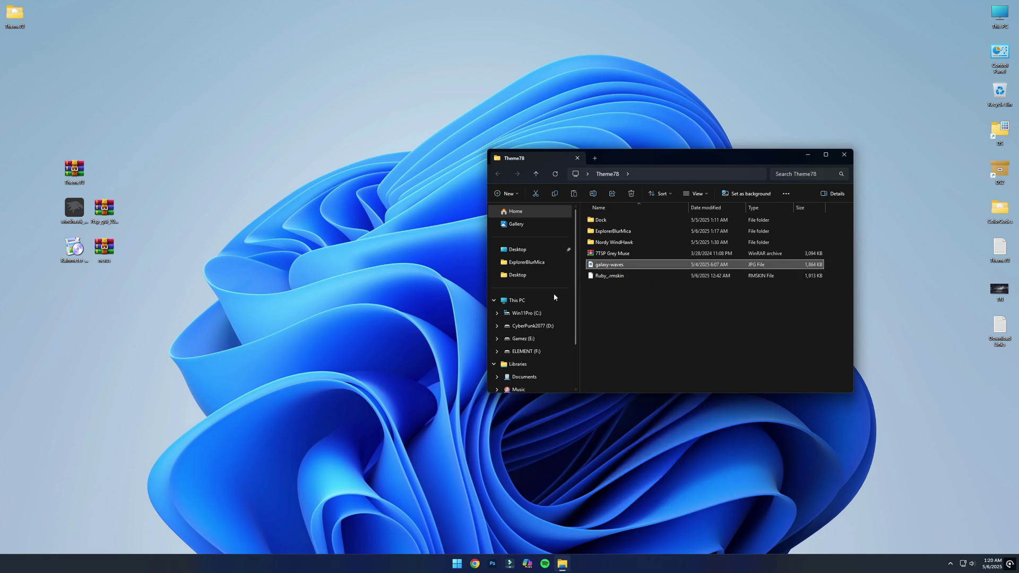
pyautogui.click(526, 313)
pyautogui.rightClick(619, 309)
pyautogui.click(638, 315)
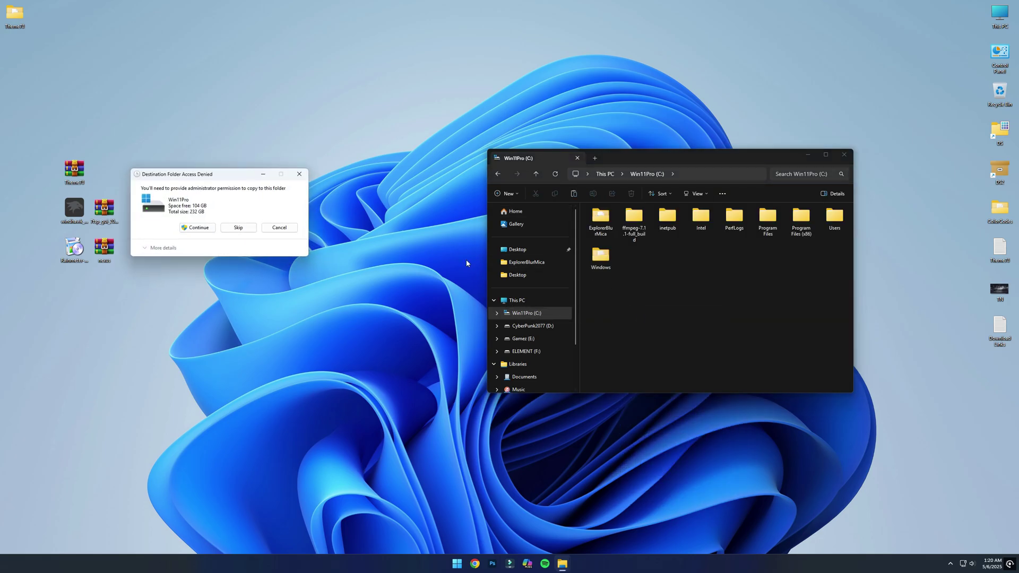
pyautogui.click(197, 227)
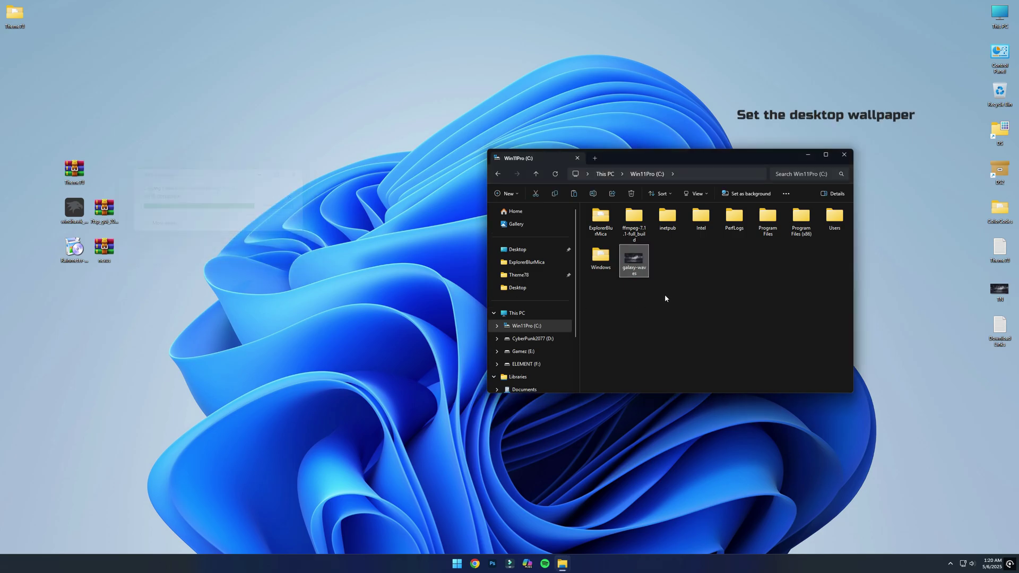
pyautogui.rightClick(646, 265)
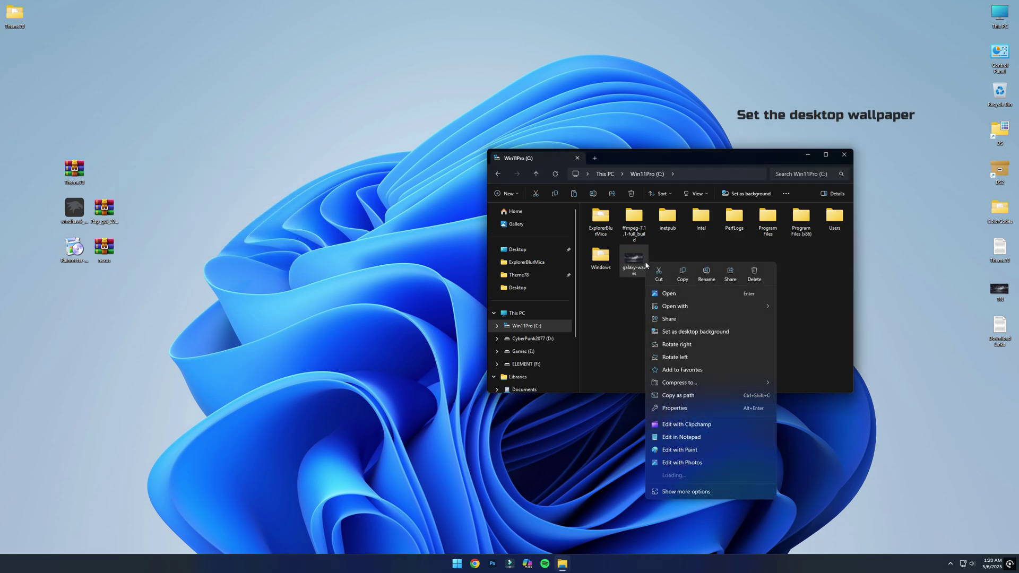
pyautogui.click(712, 331)
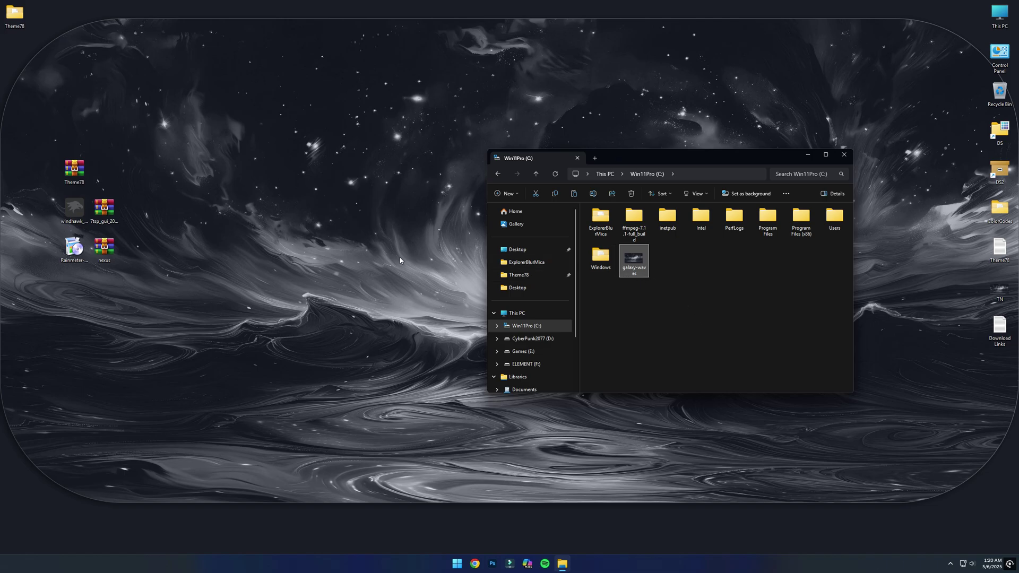
# - Copy the ExplorerBlurMica folder from the Theme78 folder into the root of the C: drive
pyautogui.doubleClick(14, 14)
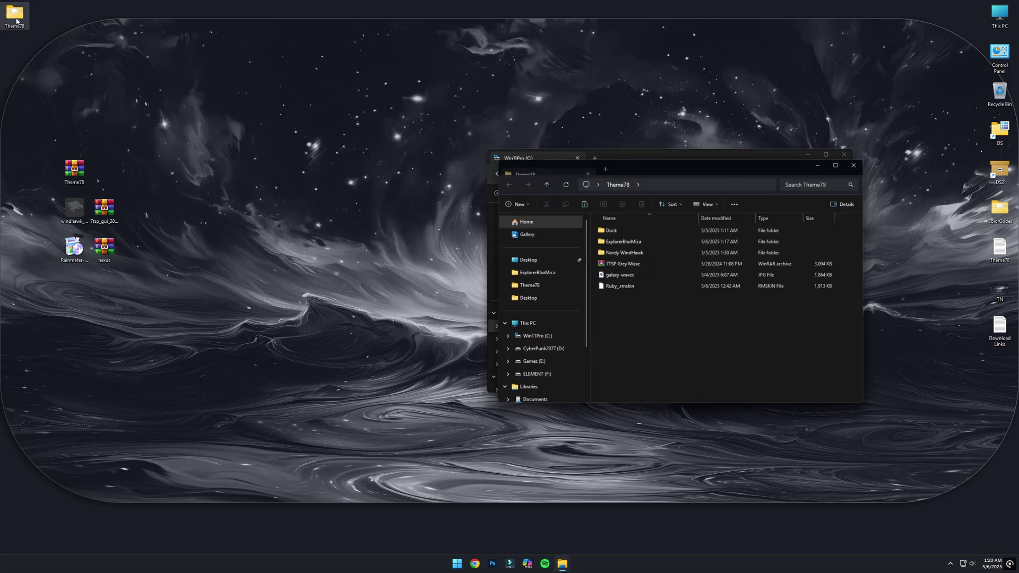
pyautogui.moveTo(636, 162); pyautogui.dragTo(233, 201)
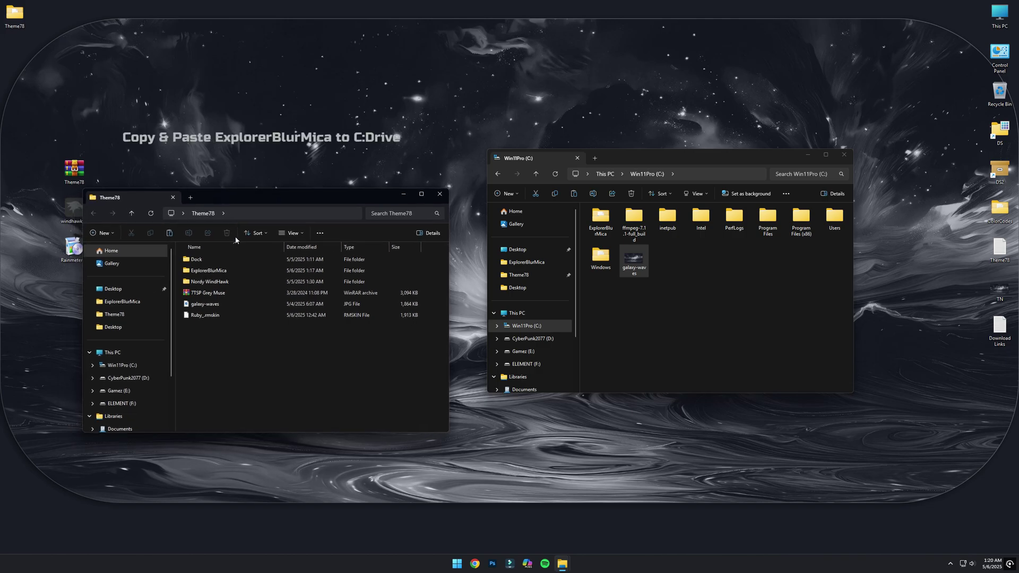
pyautogui.click(220, 272)
pyautogui.rightClick(219, 272)
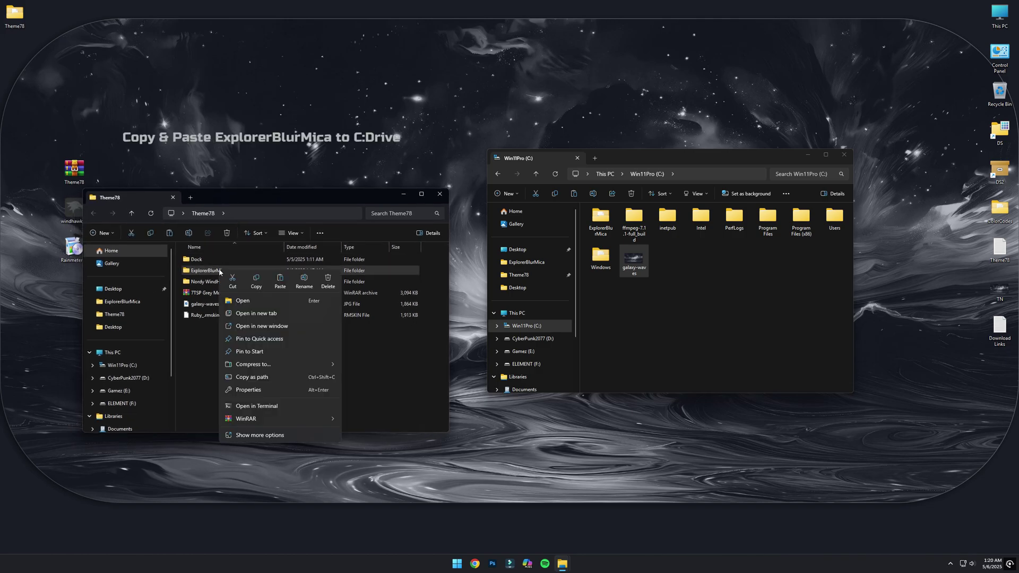
pyautogui.click(256, 282)
pyautogui.rightClick(712, 269)
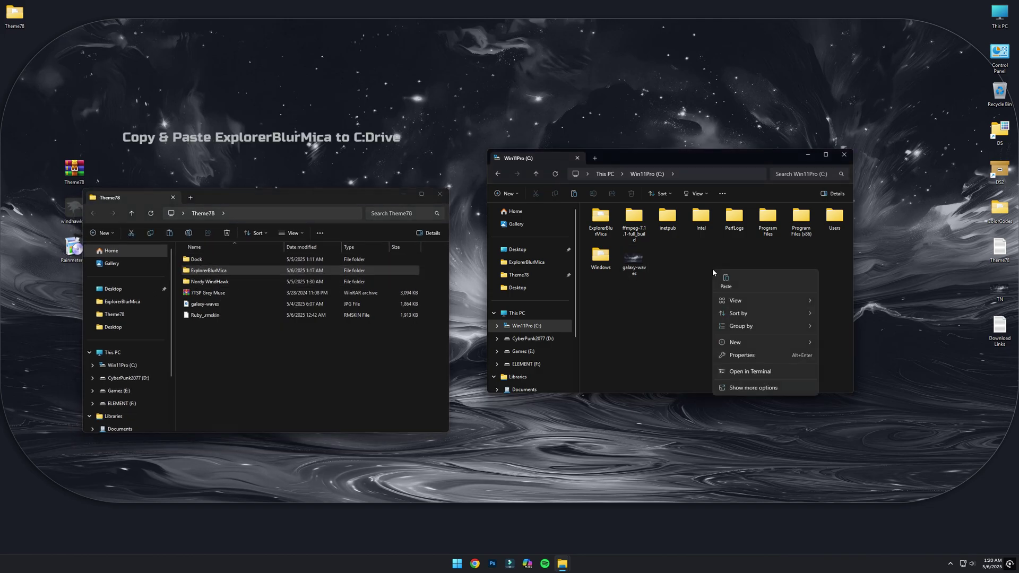
pyautogui.click(723, 276)
pyautogui.click(497, 222)
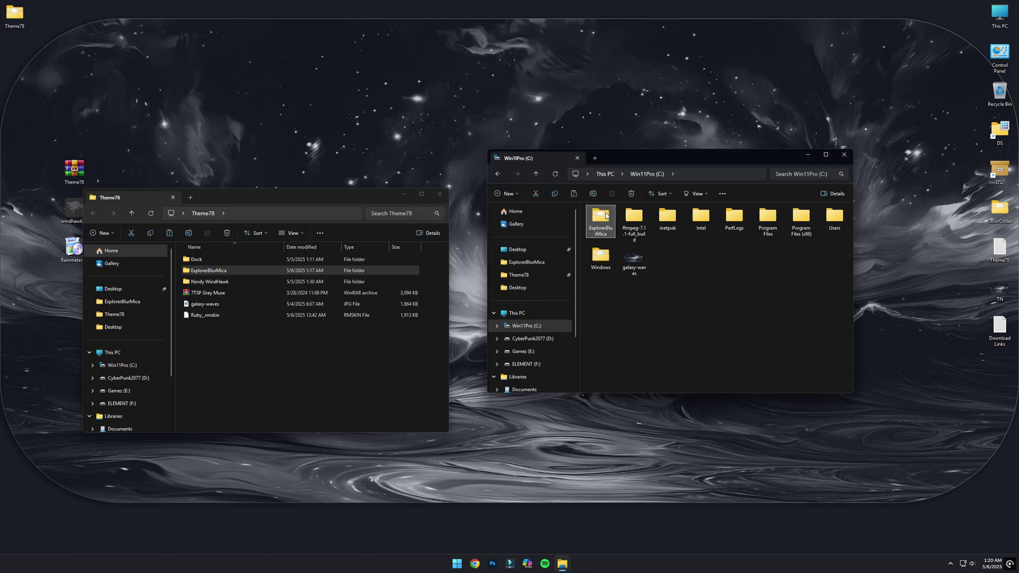
# - Run the register script in the C: drive's ExplorerBlurMica folder, allow it administrator access and close its command window
pyautogui.doubleClick(606, 215)
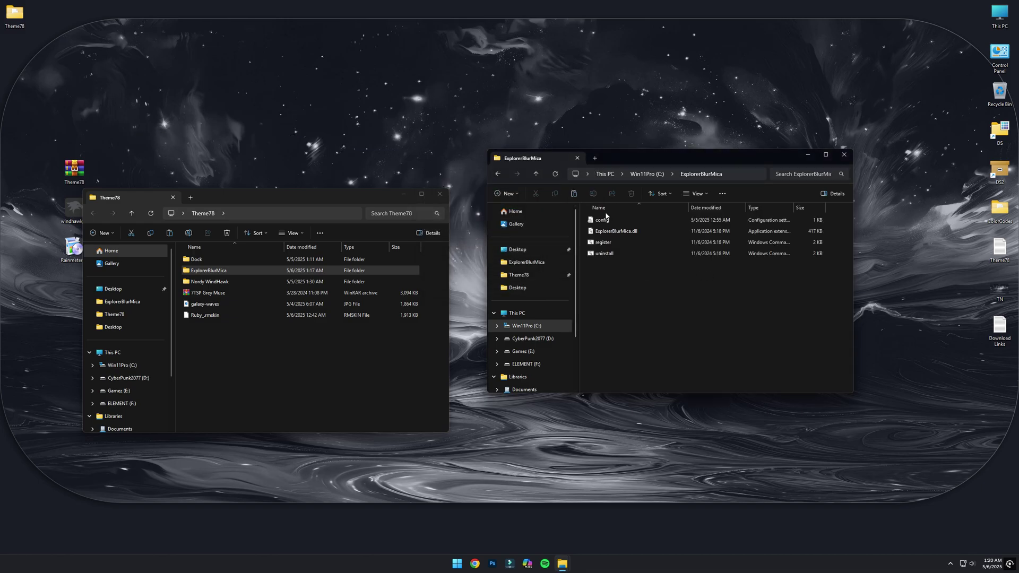
pyautogui.doubleClick(617, 244)
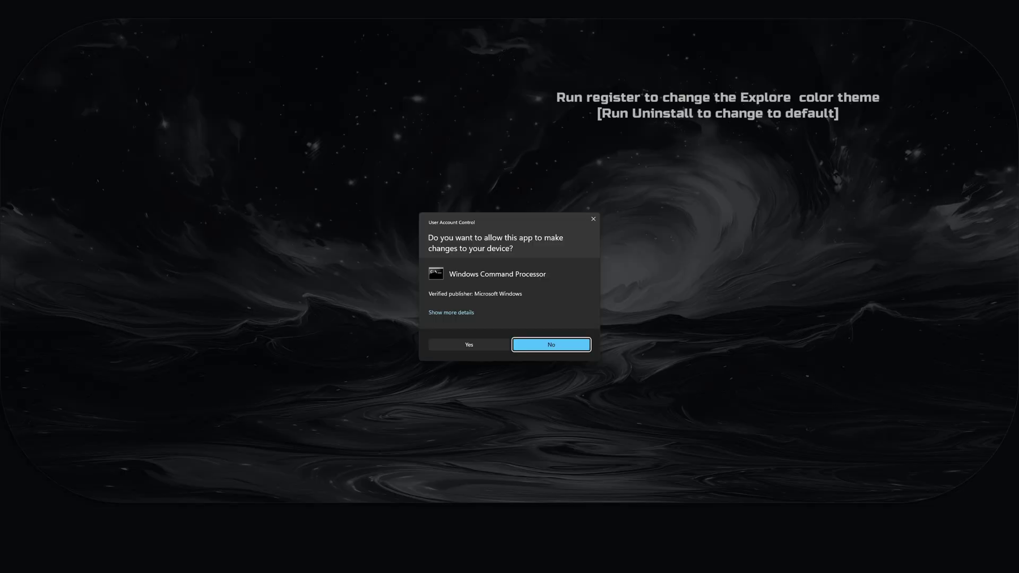
pyautogui.click(483, 343)
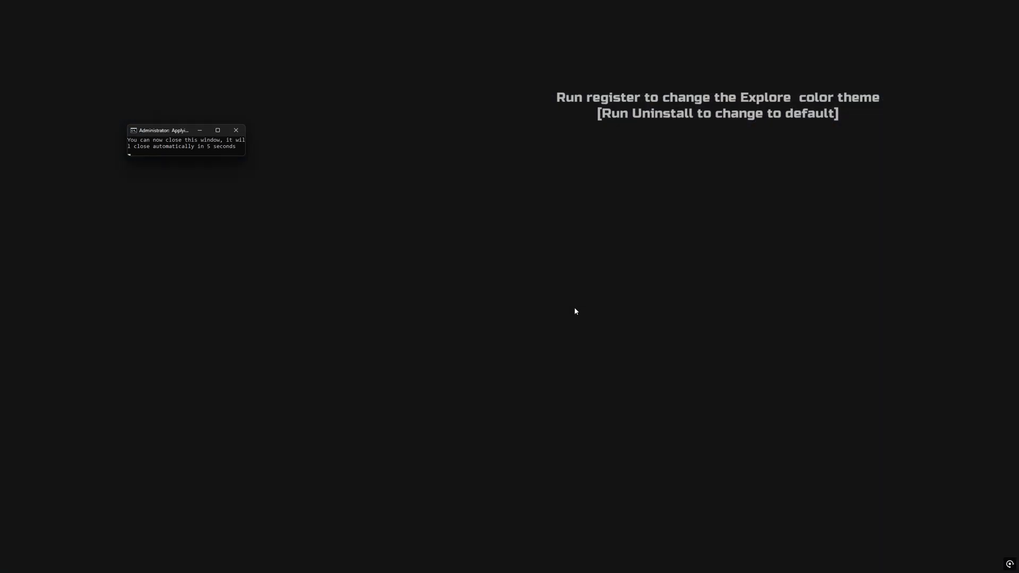
pyautogui.click(236, 130)
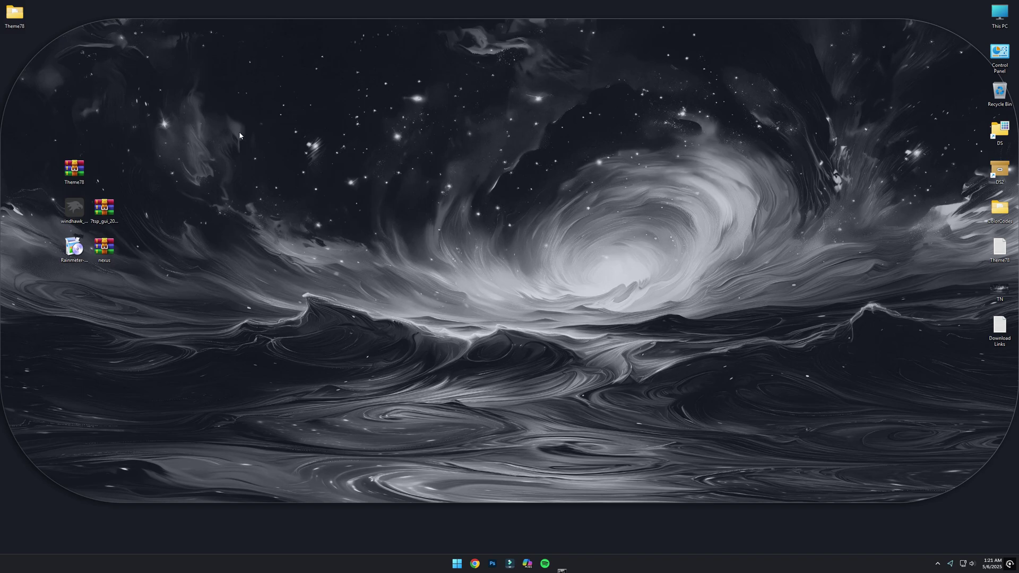
# - Open This PC to check how File Explorer looks with the applied theme, and close the window
pyautogui.doubleClick(999, 14)
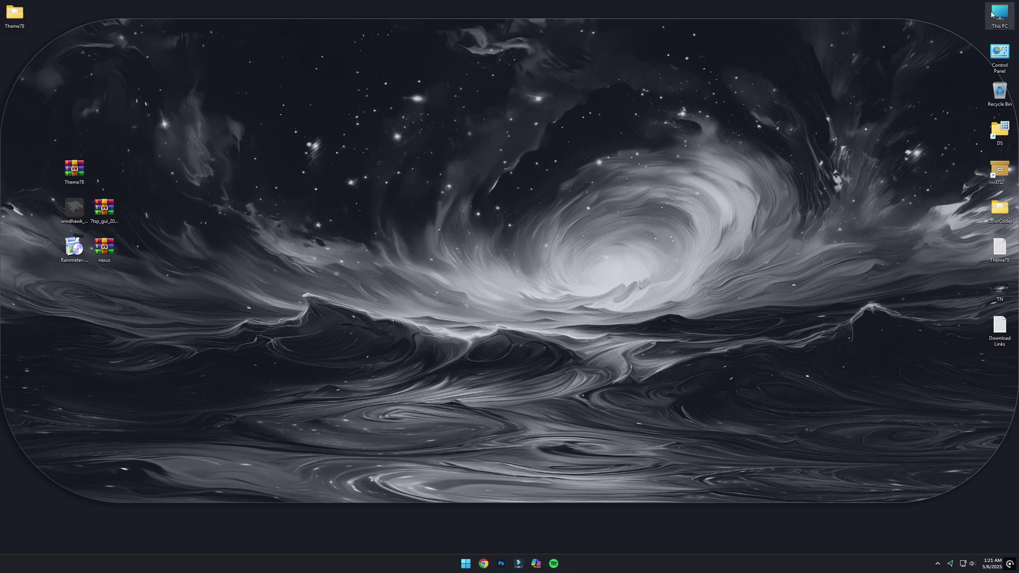
pyautogui.moveTo(231, 186); pyautogui.dragTo(452, 187)
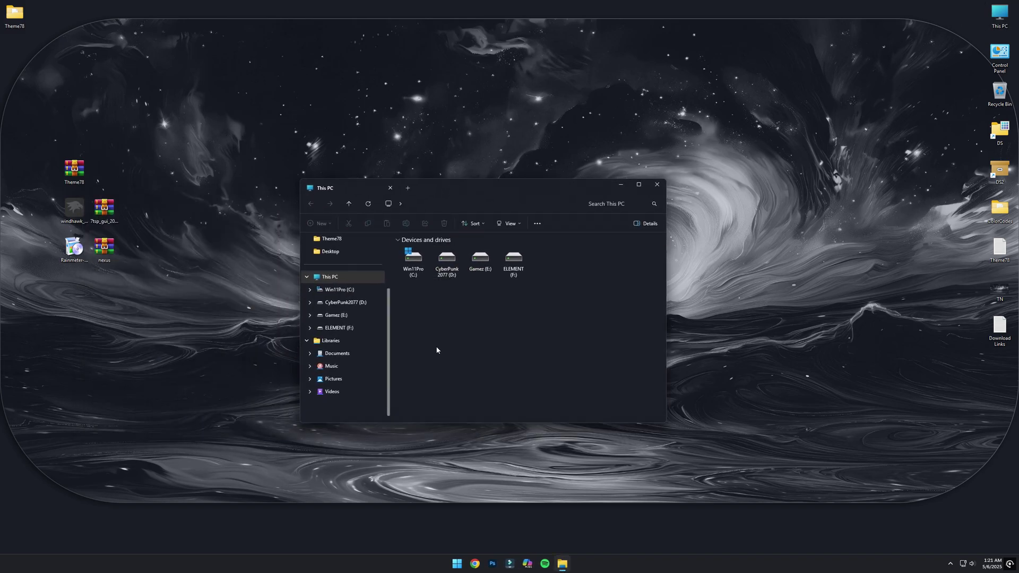
pyautogui.click(657, 185)
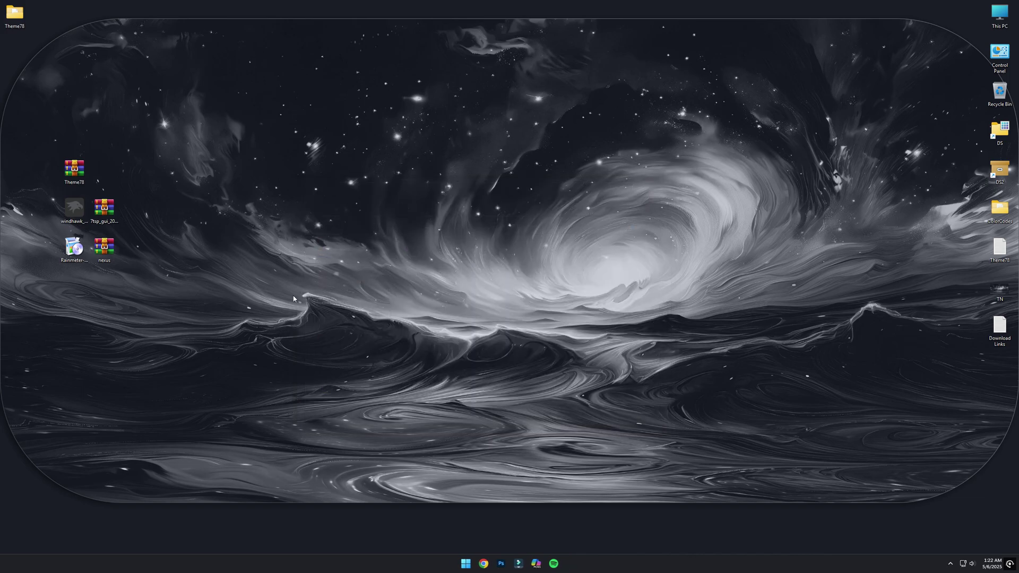
# - Set the taskbar alignment to Left in the taskbar behaviors settings and close Settings
pyautogui.rightClick(244, 568)
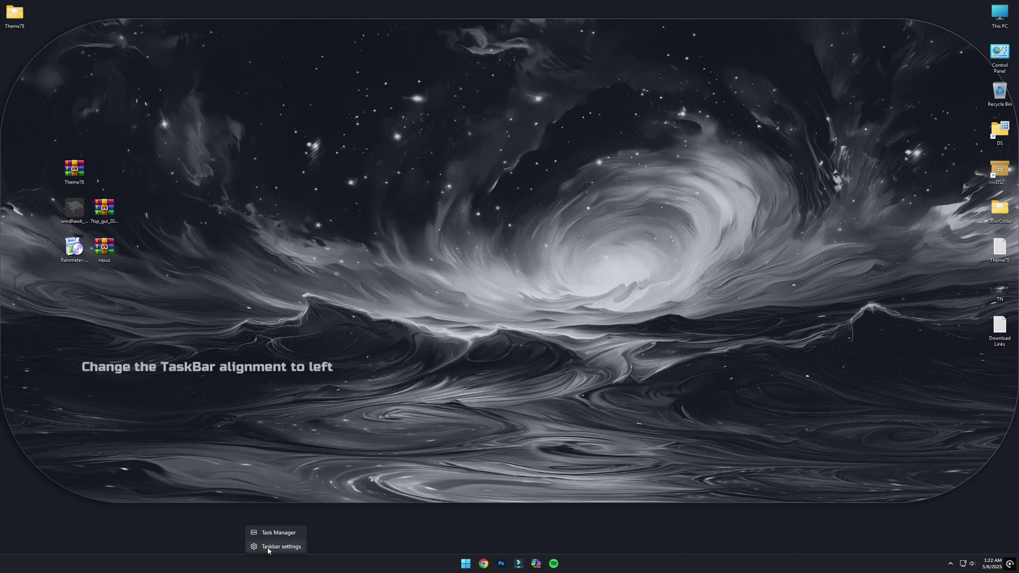
pyautogui.click(265, 548)
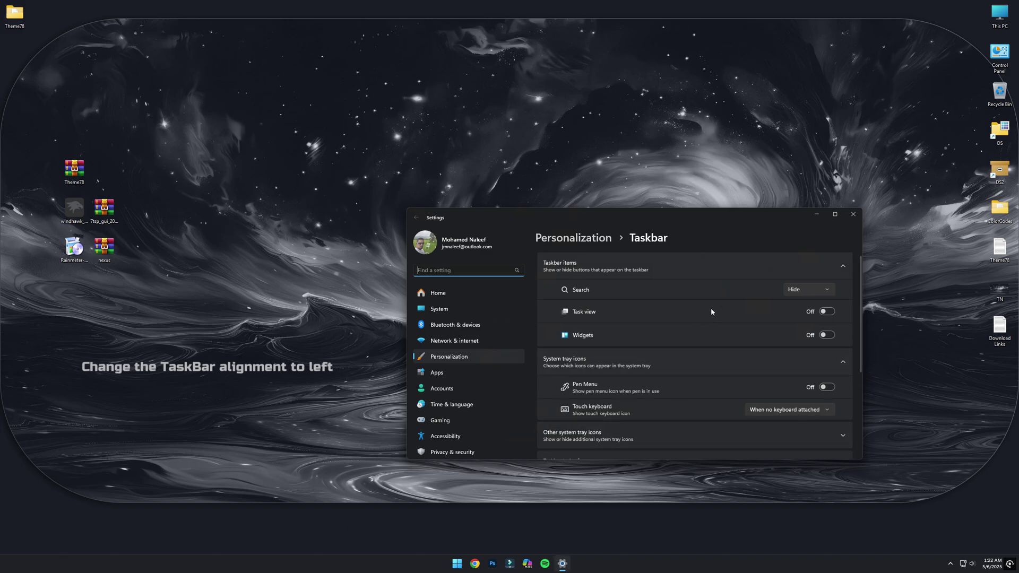
pyautogui.scroll(-3, 711, 307)
pyautogui.click(691, 380)
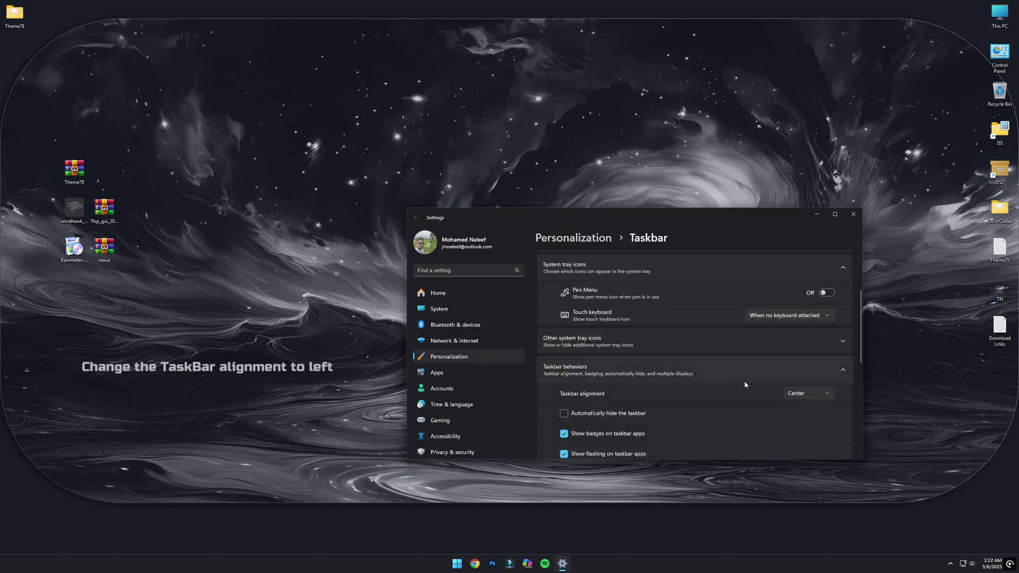
pyautogui.click(806, 380)
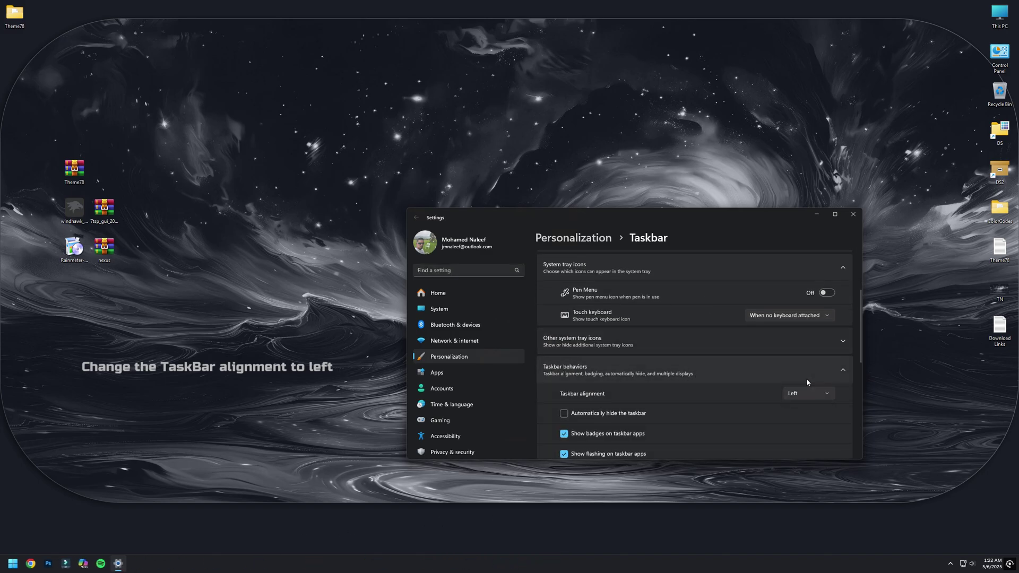
pyautogui.click(846, 219)
# - Review the Start menu personalization options and its Folders page, and close Settings
pyautogui.click(13, 563)
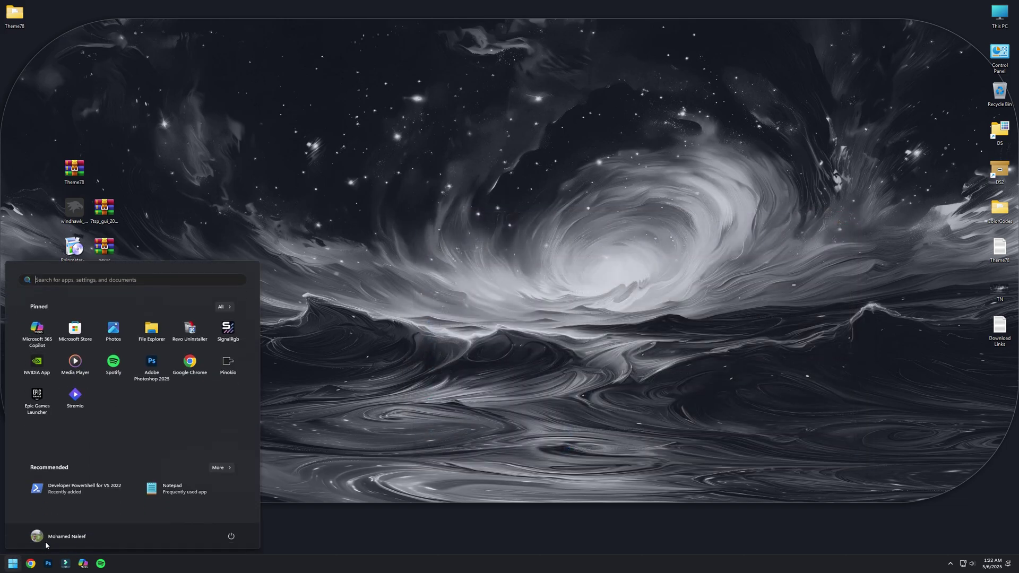
pyautogui.rightClick(217, 423)
pyautogui.click(227, 422)
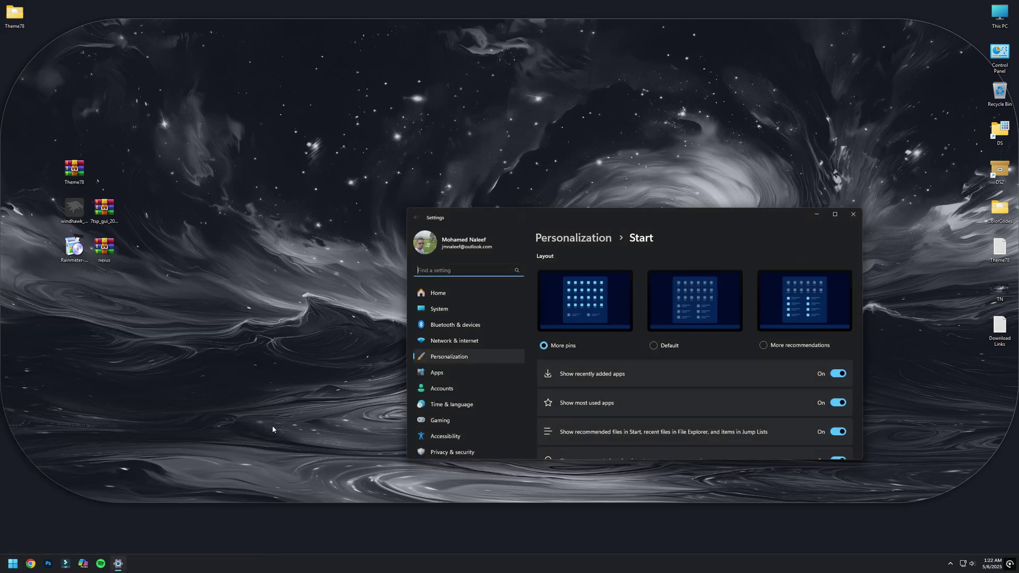
pyautogui.scroll(-2, 702, 356)
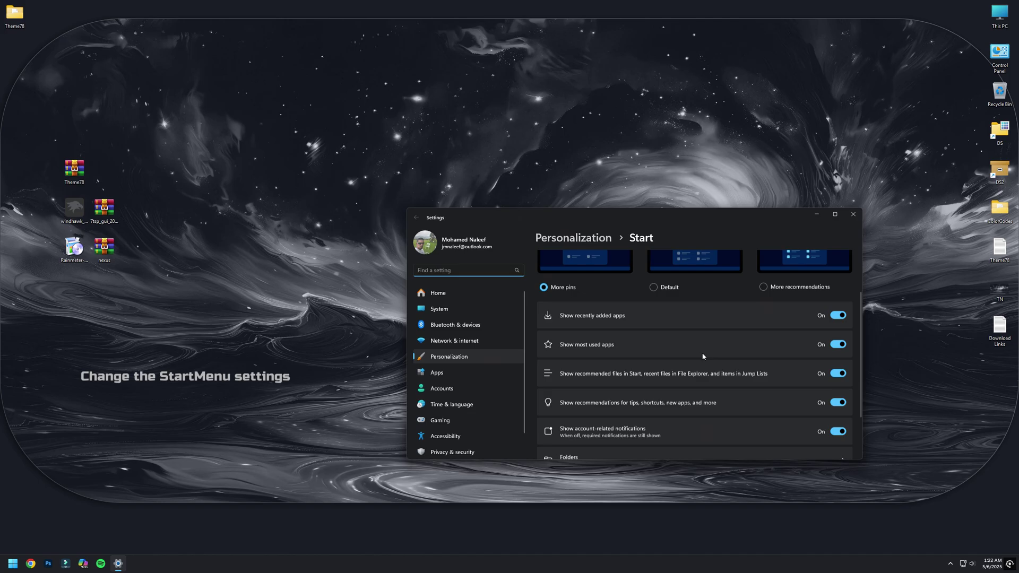
pyautogui.moveTo(765, 459); pyautogui.dragTo(765, 506)
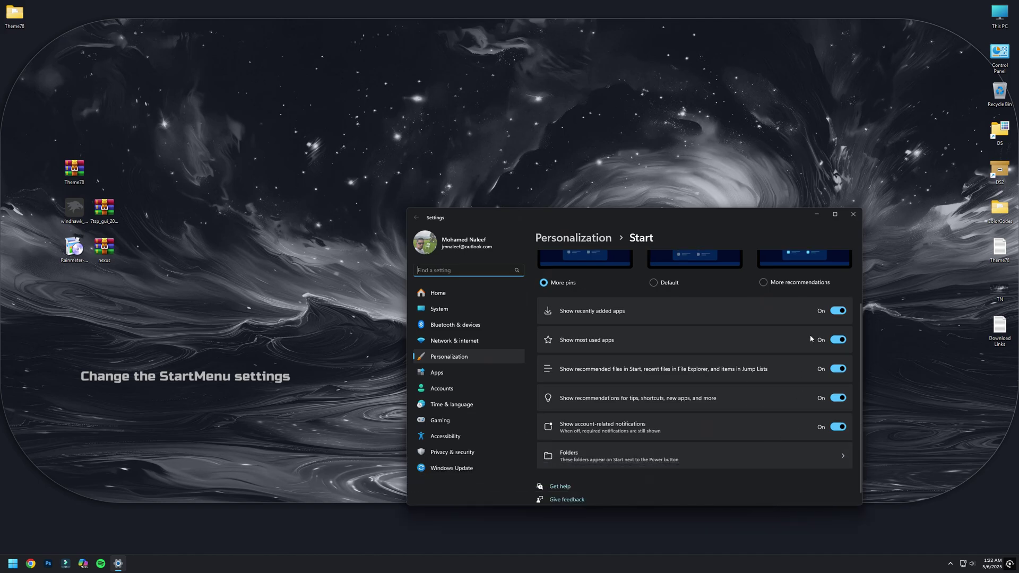
pyautogui.click(833, 455)
pyautogui.scroll(-1, 811, 467)
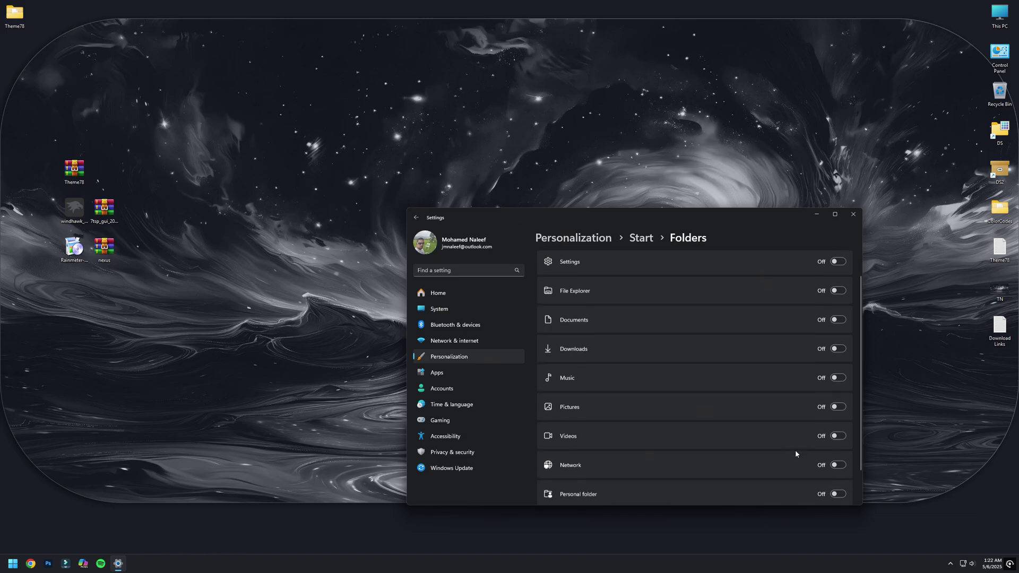
pyautogui.click(853, 214)
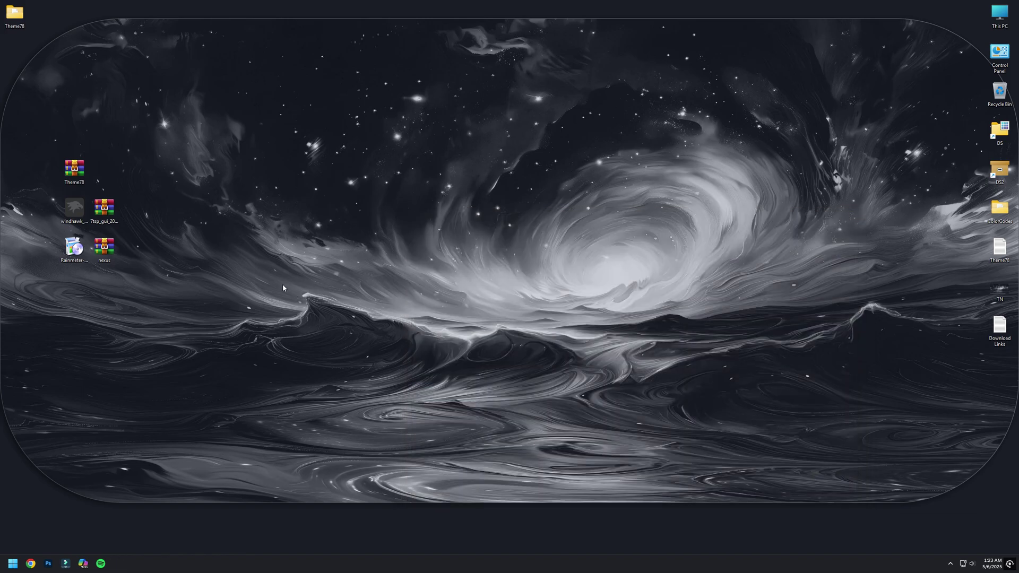
# - Install Windhawk from the desktop installer in English, without the desktop shortcut, and run it when setup finishes
pyautogui.doubleClick(74, 208)
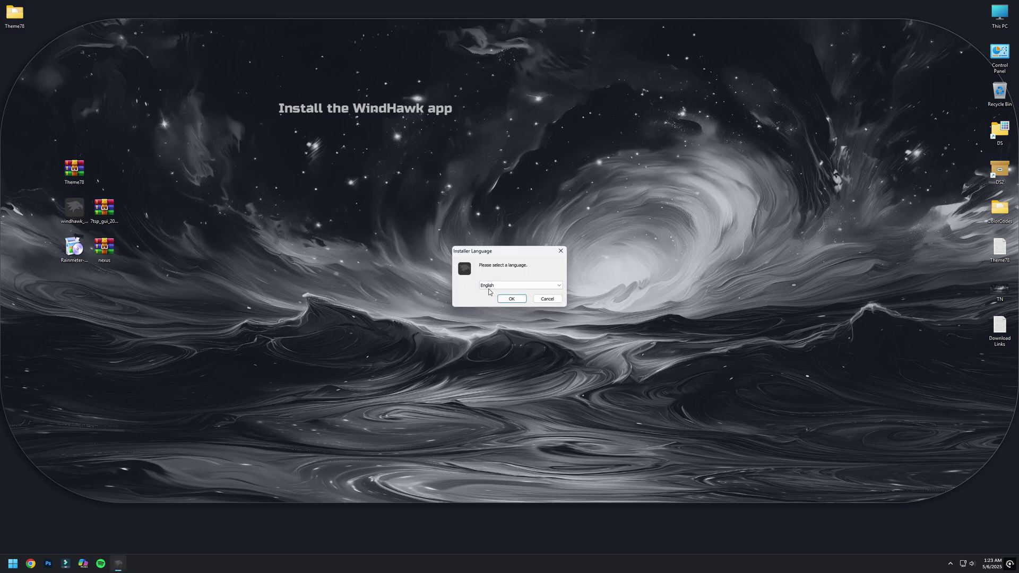
pyautogui.click(508, 299)
pyautogui.click(547, 343)
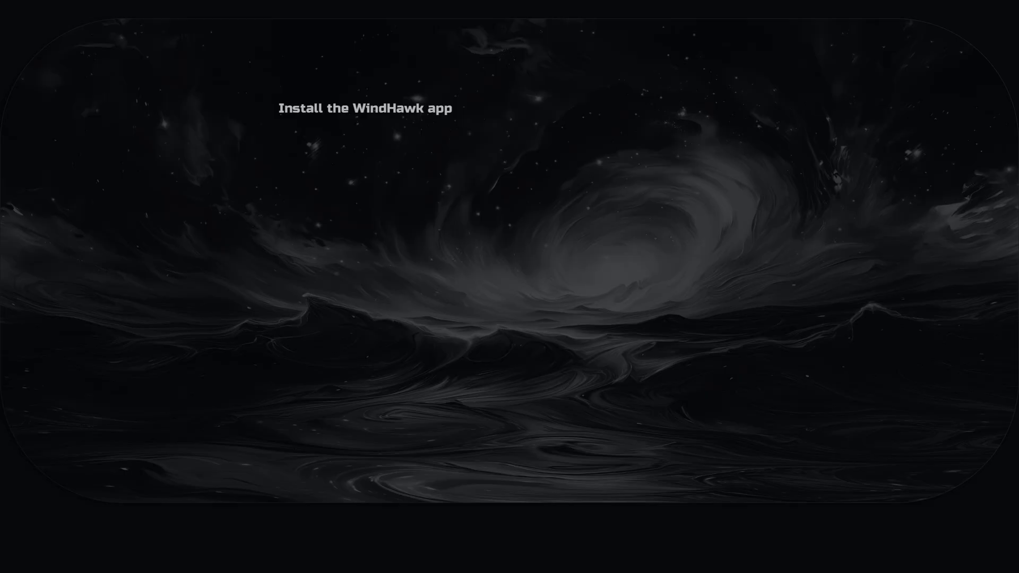
pyautogui.click(555, 348)
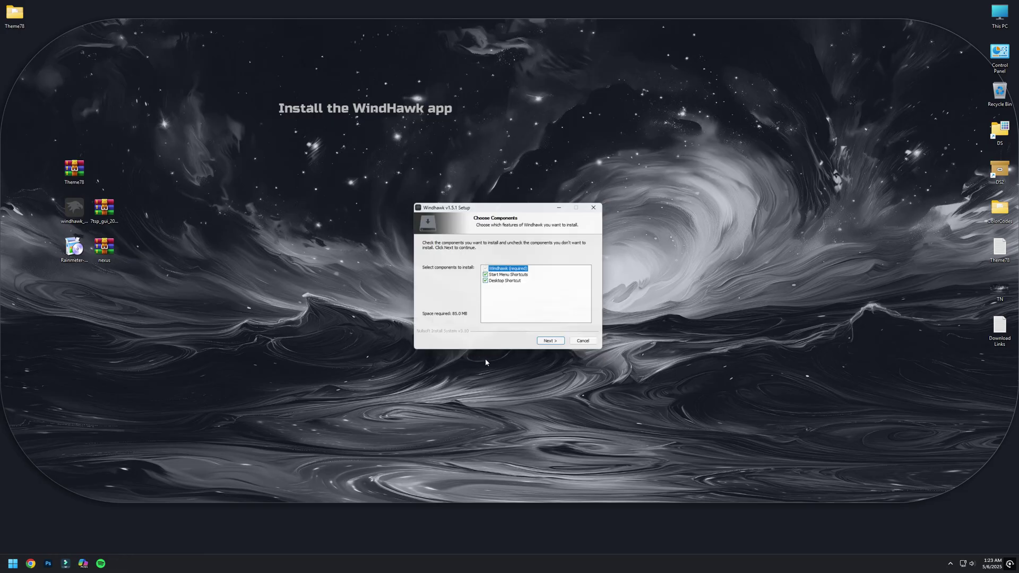
pyautogui.click(506, 282)
pyautogui.click(553, 344)
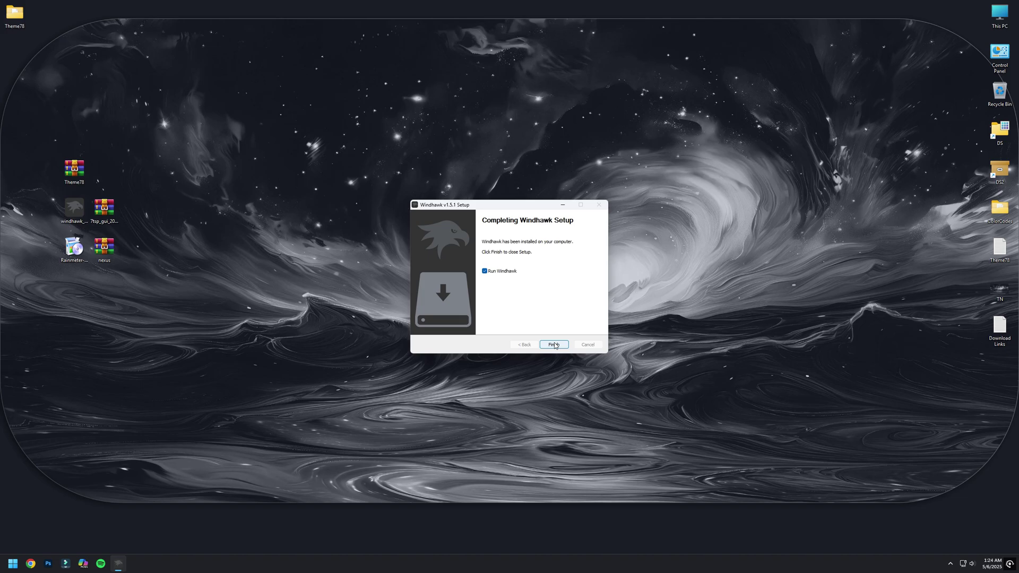
pyautogui.click(554, 345)
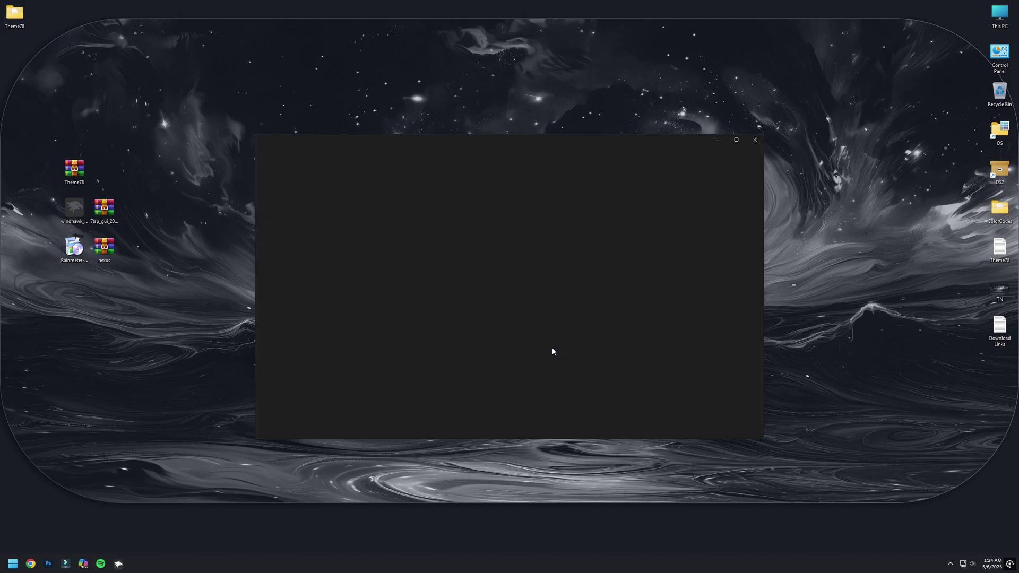
# - Find the Windows 11 Taskbar Styler mod in Windhawk and install it, accepting the risk notice
pyautogui.moveTo(536, 141); pyautogui.dragTo(793, 114)
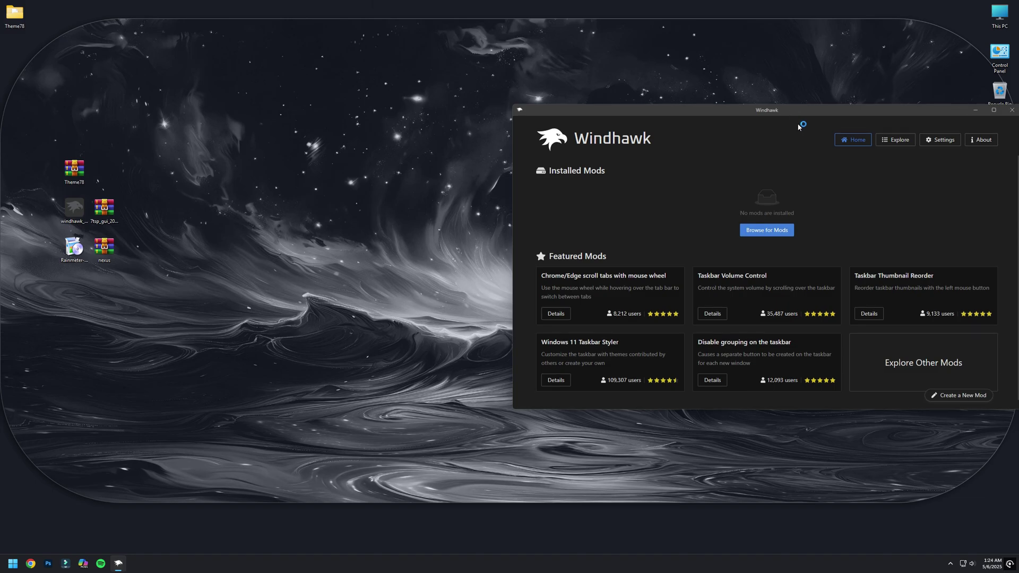
pyautogui.click(892, 141)
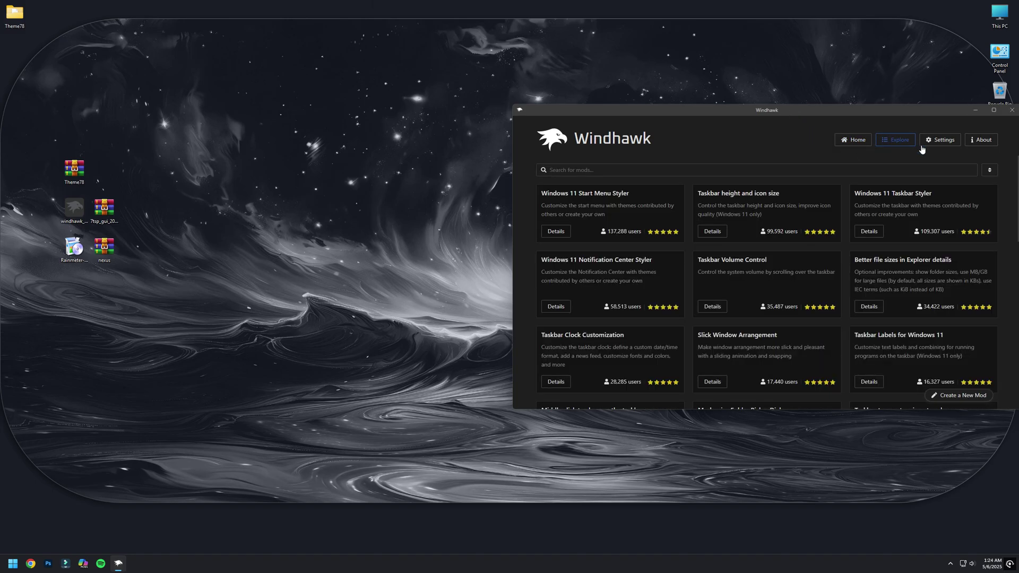
pyautogui.click(868, 232)
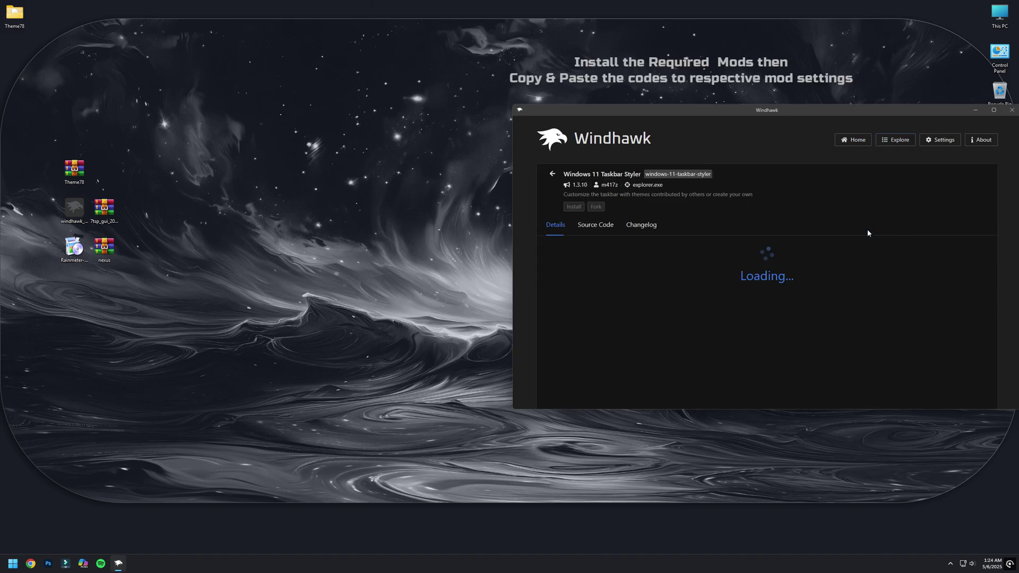
pyautogui.click(573, 207)
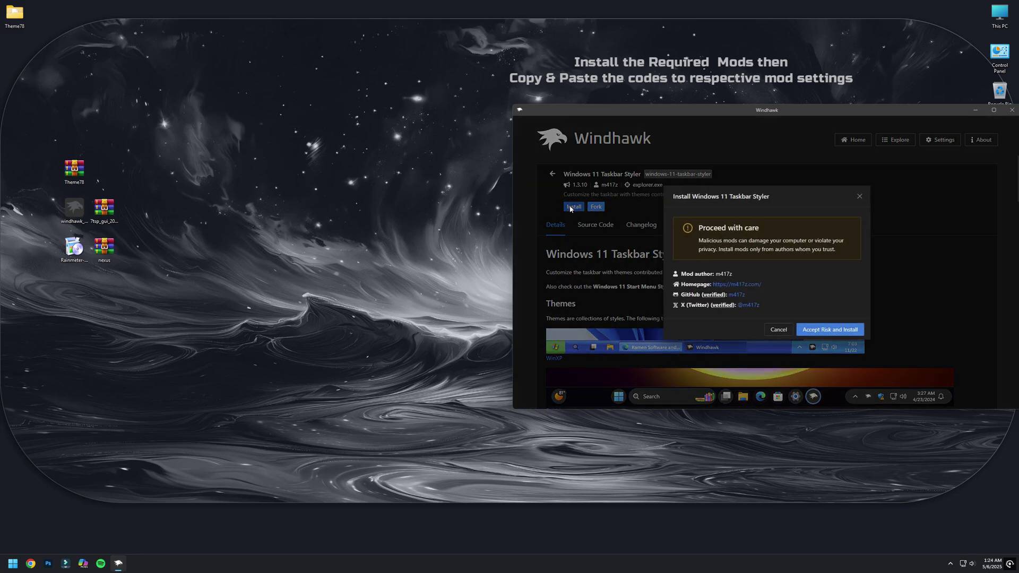
pyautogui.click(824, 325)
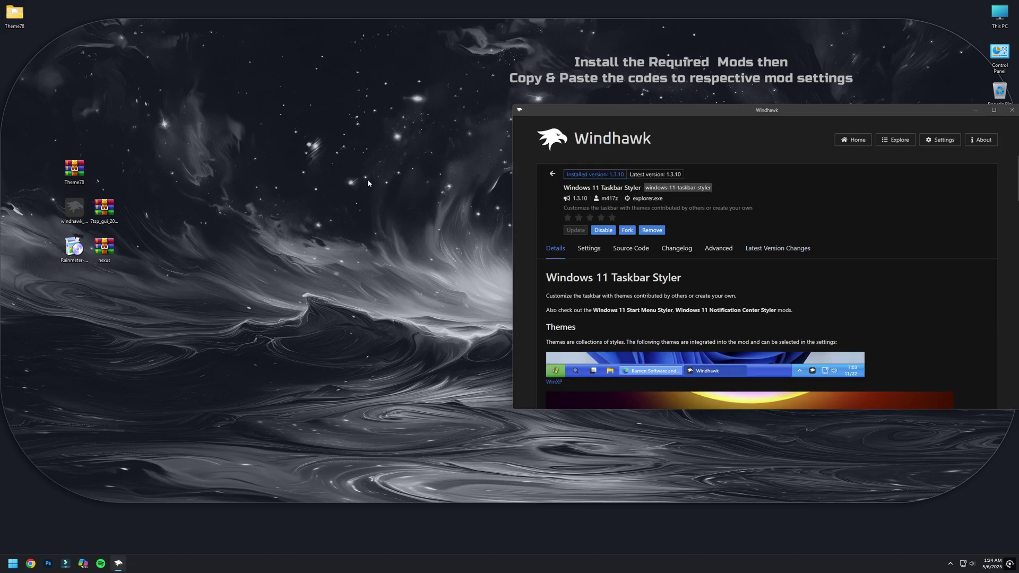
# - Open the Nordy TaskBar text file from Theme78's Nordy WindHawk folder and copy its entire content
pyautogui.doubleClick(15, 16)
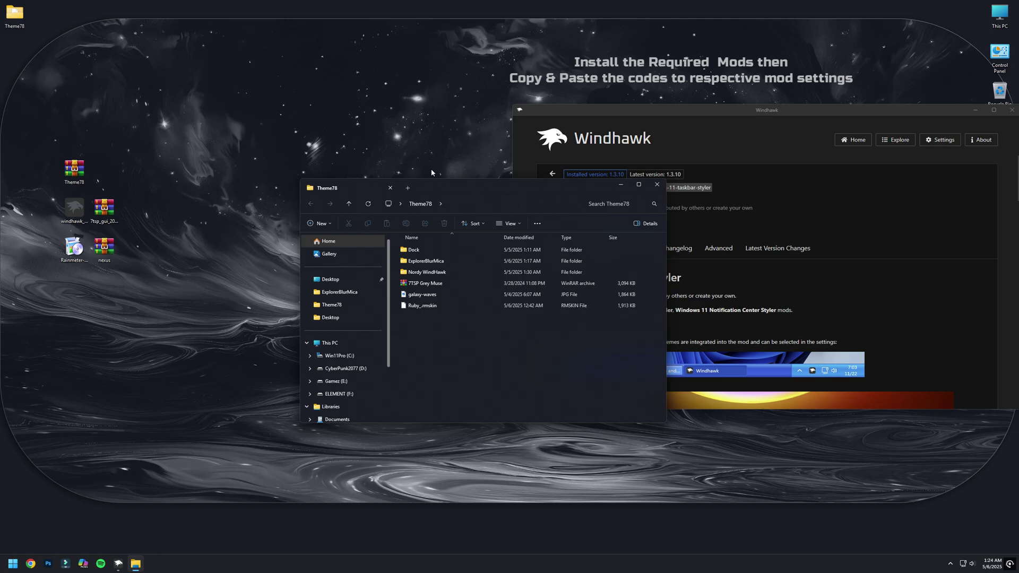
pyautogui.moveTo(430, 184); pyautogui.dragTo(137, 134)
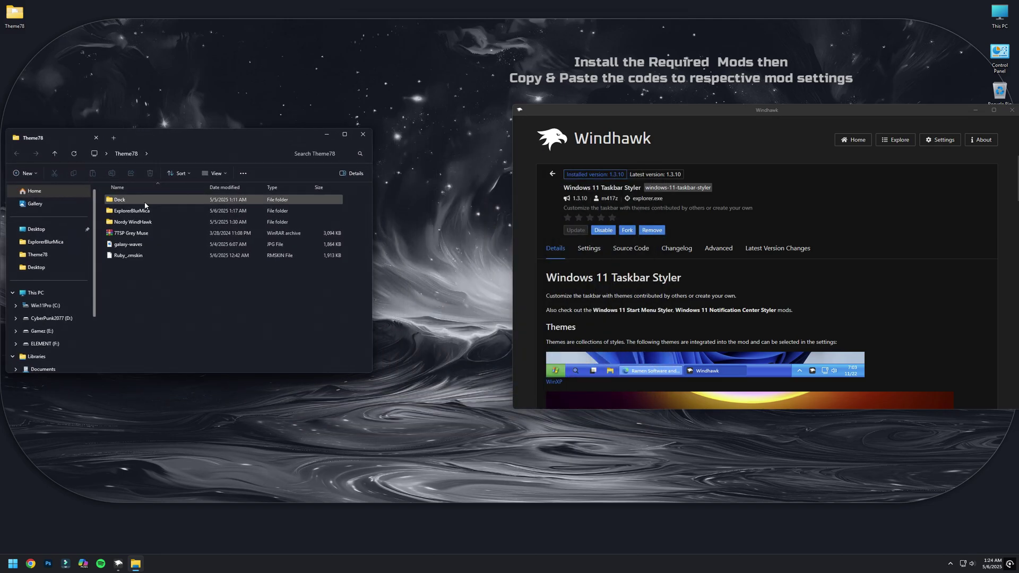
pyautogui.doubleClick(137, 223)
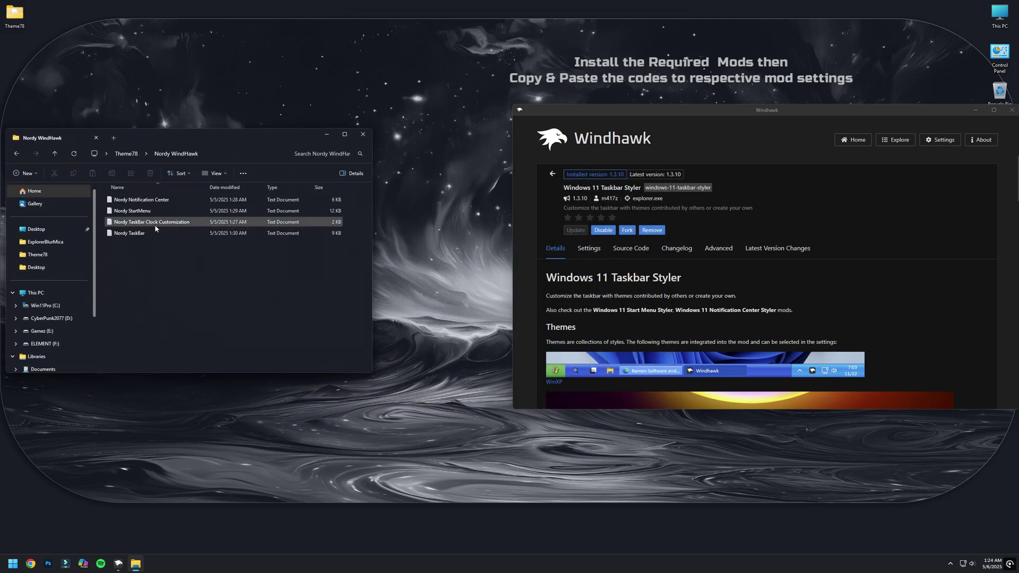
pyautogui.doubleClick(149, 234)
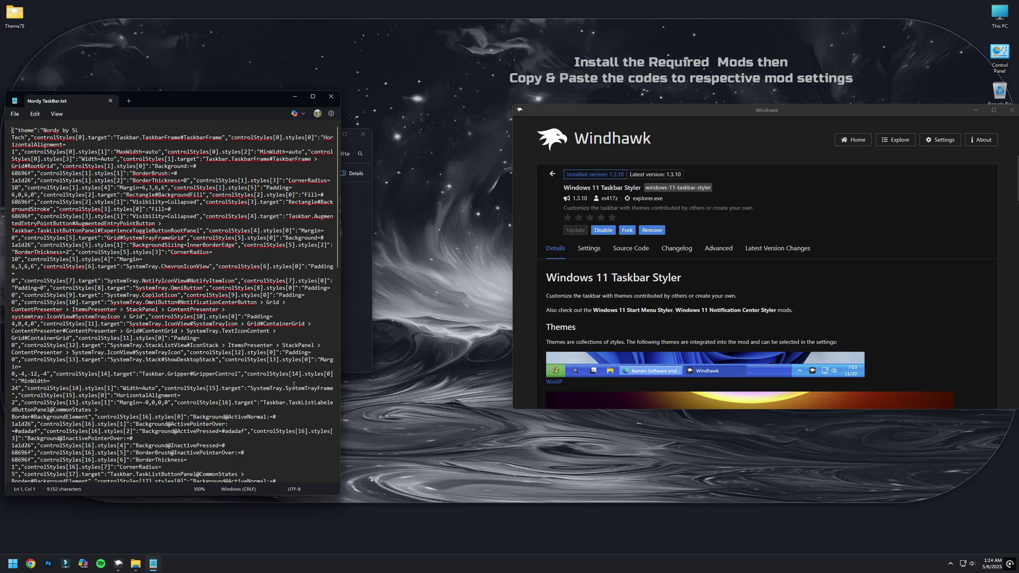
pyautogui.moveTo(12, 130); pyautogui.dragTo(345, 504)
pyautogui.rightClick(152, 344)
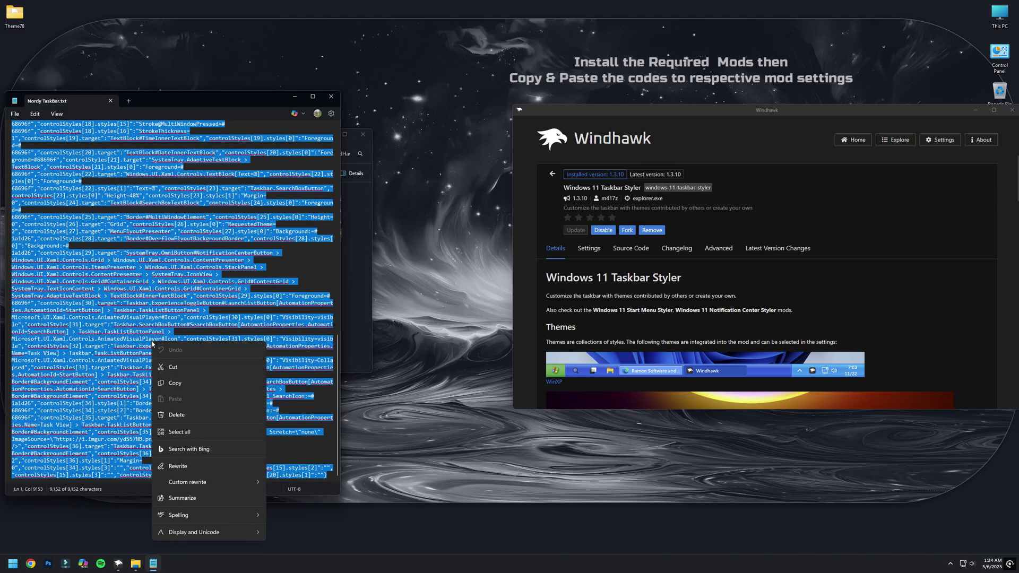
pyautogui.click(183, 381)
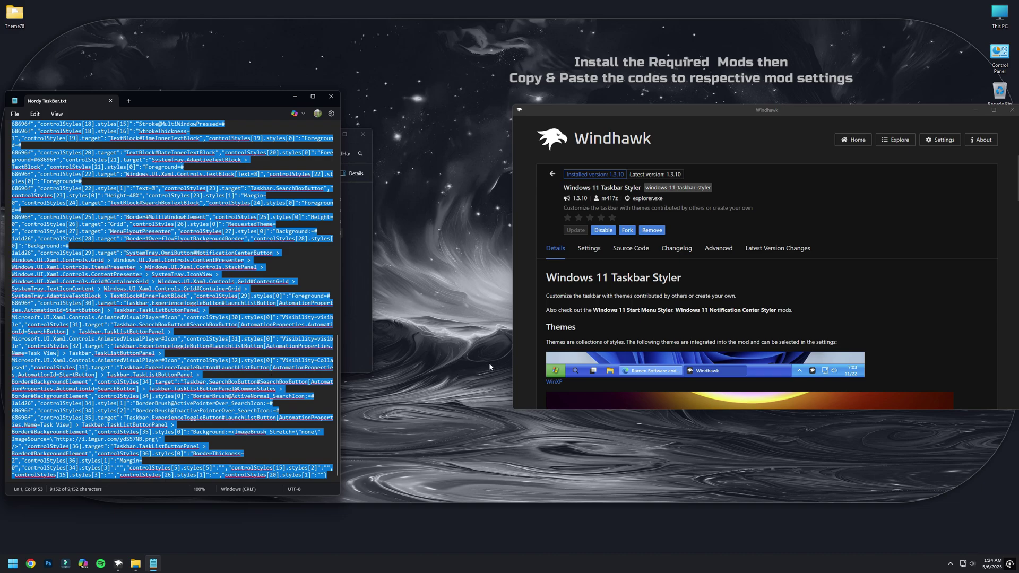
# - Replace the Windows 11 Taskbar Styler's advanced mod settings with the copied Nordy TaskBar code and save them
pyautogui.scroll(1, 292, 377)
pyautogui.click(719, 248)
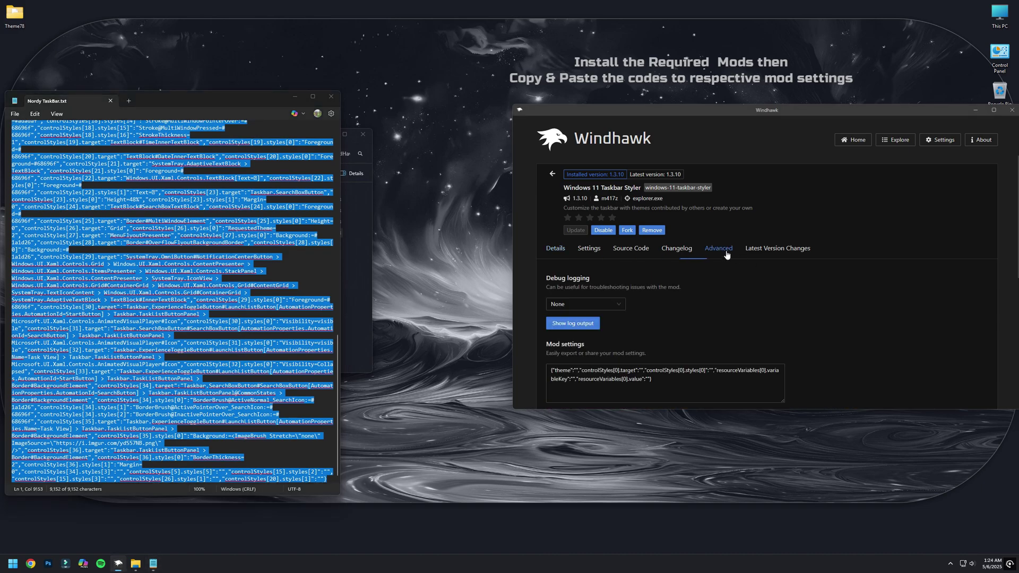
pyautogui.click(637, 382)
pyautogui.hotkey('ctrl', 'a')
pyautogui.rightClick(635, 380)
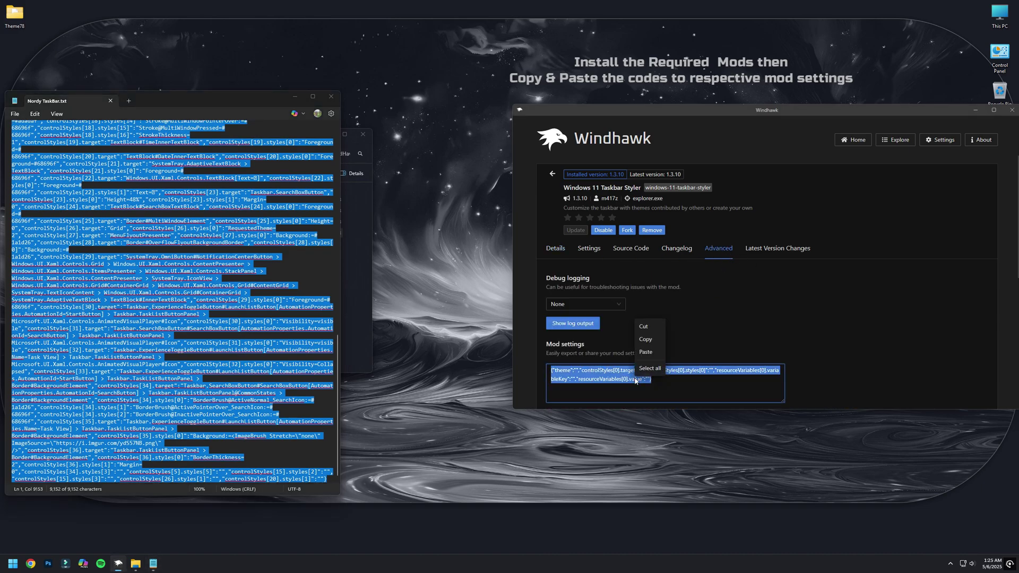
pyautogui.click(645, 352)
pyautogui.scroll(-2, 617, 304)
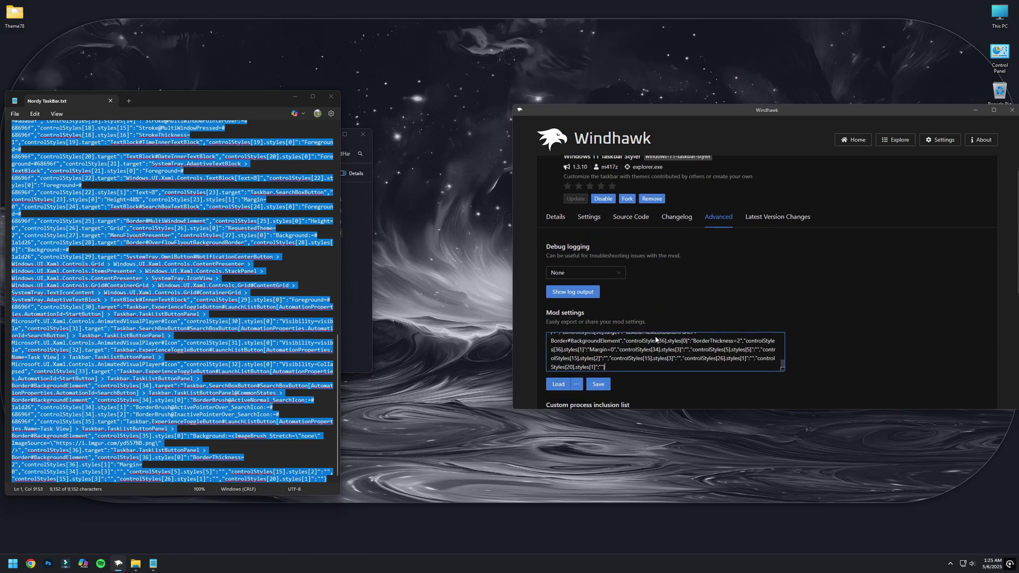
pyautogui.click(602, 296)
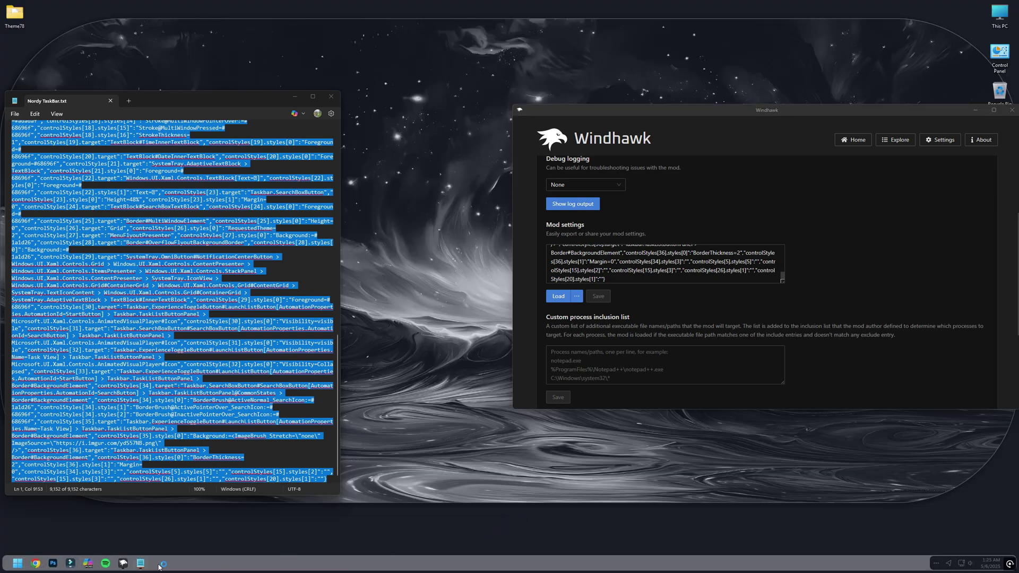
# - Find the Windows 11 Start Menu Styler mod in Windhawk and install it, accepting the risk notice
pyautogui.click(910, 147)
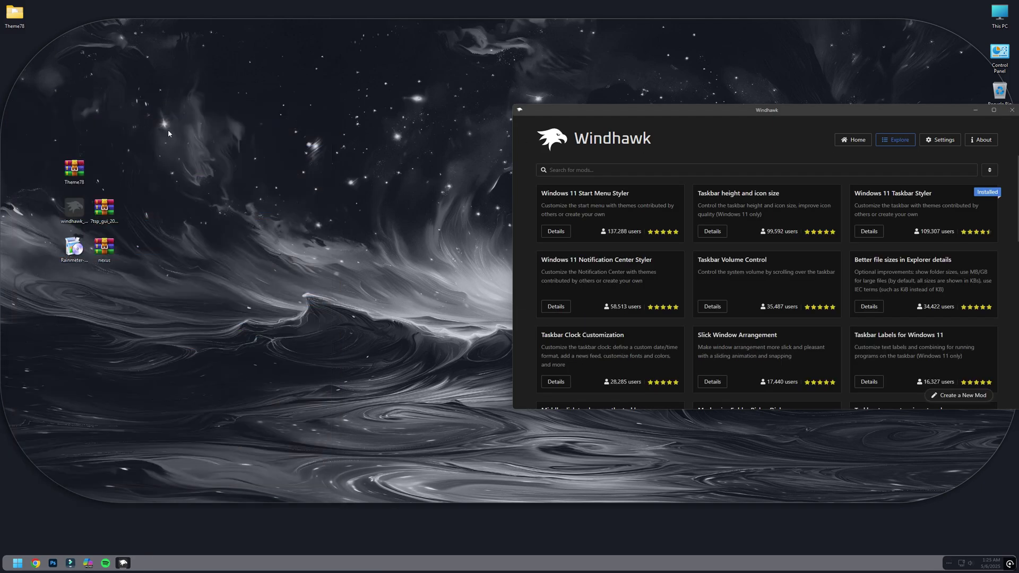
pyautogui.click(559, 232)
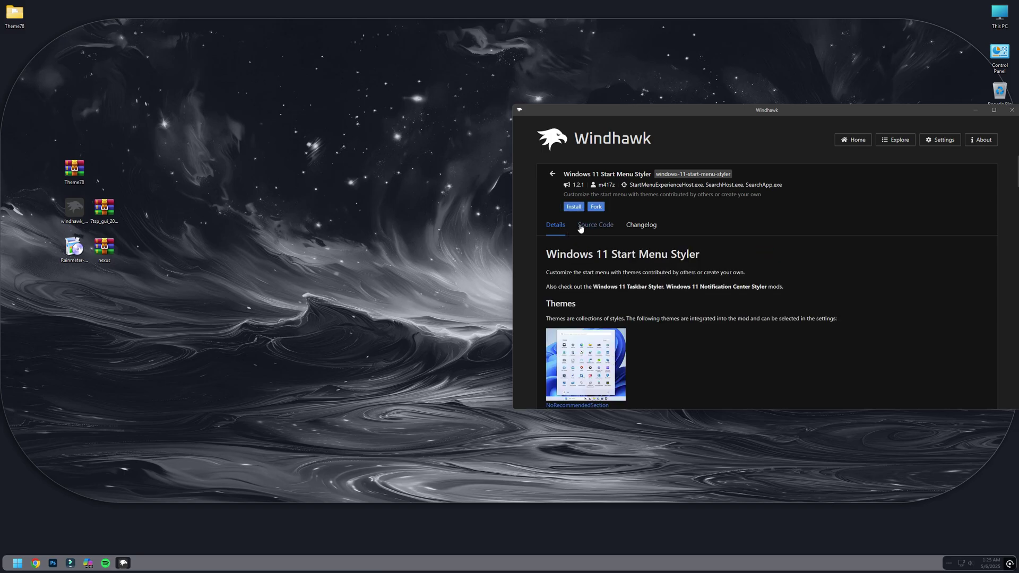
pyautogui.click(573, 207)
pyautogui.click(820, 328)
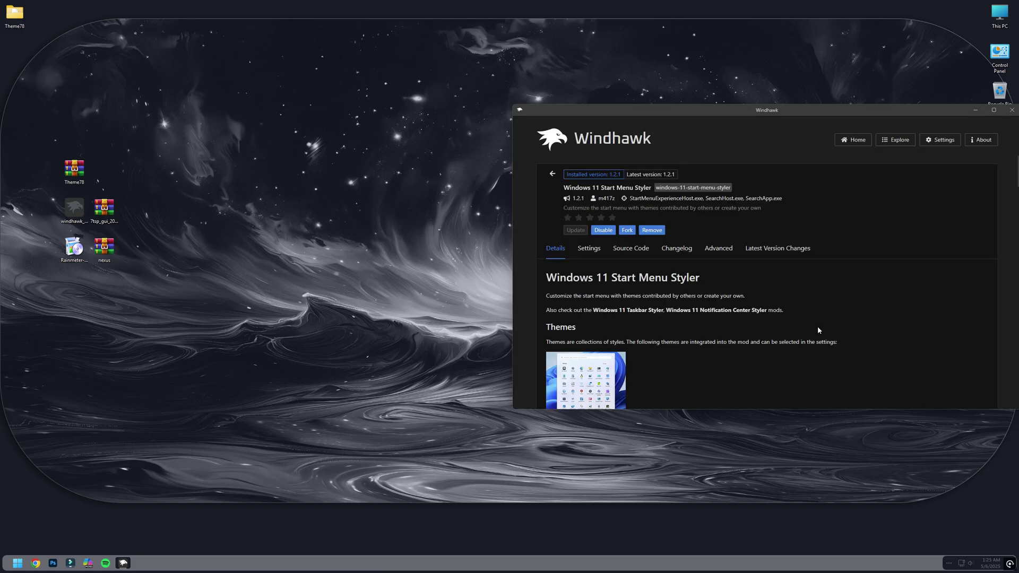
# - Open the Nordy StartMenu text file from Theme78's Nordy WindHawk folder, copy its entire content and close the file
pyautogui.doubleClick(22, 21)
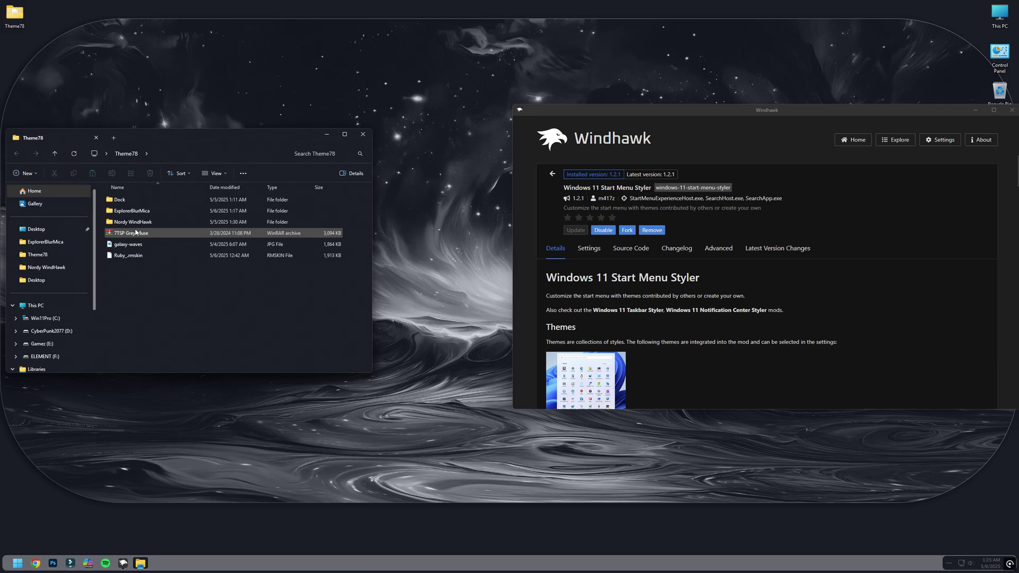
pyautogui.doubleClick(136, 222)
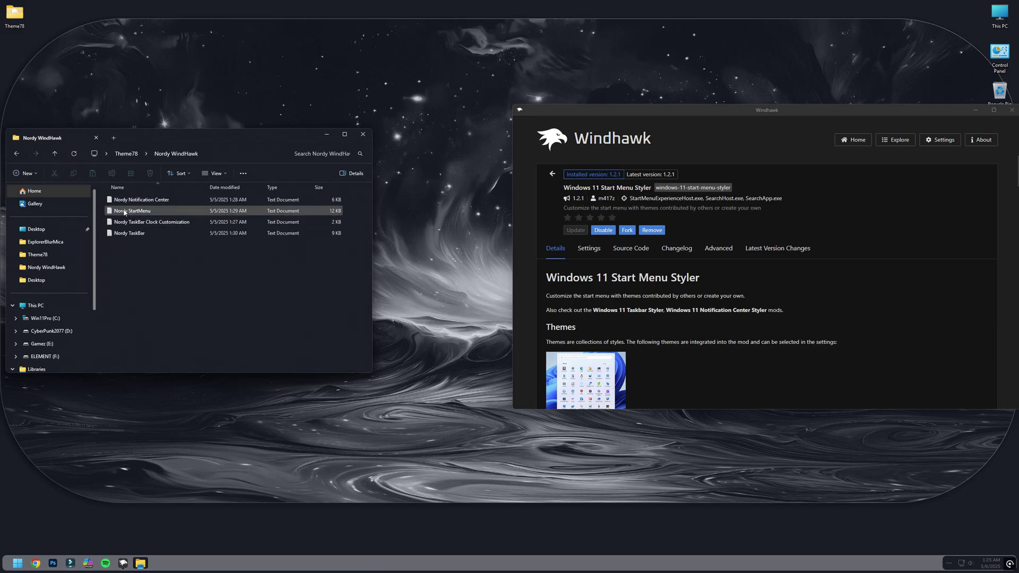
pyautogui.doubleClick(127, 211)
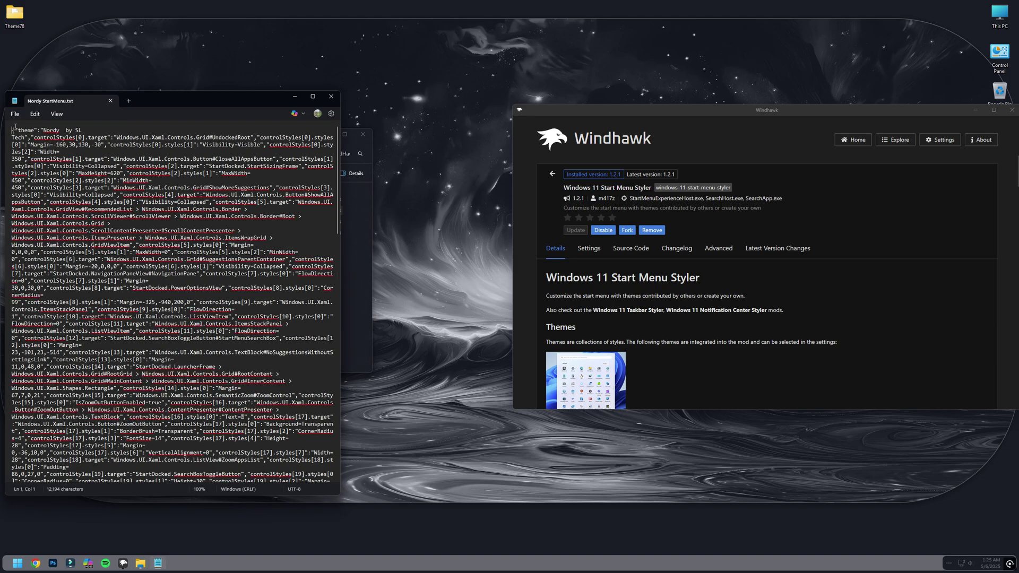
pyautogui.moveTo(12, 129); pyautogui.dragTo(340, 504)
pyautogui.scroll(-1, 155, 390)
pyautogui.rightClick(136, 371)
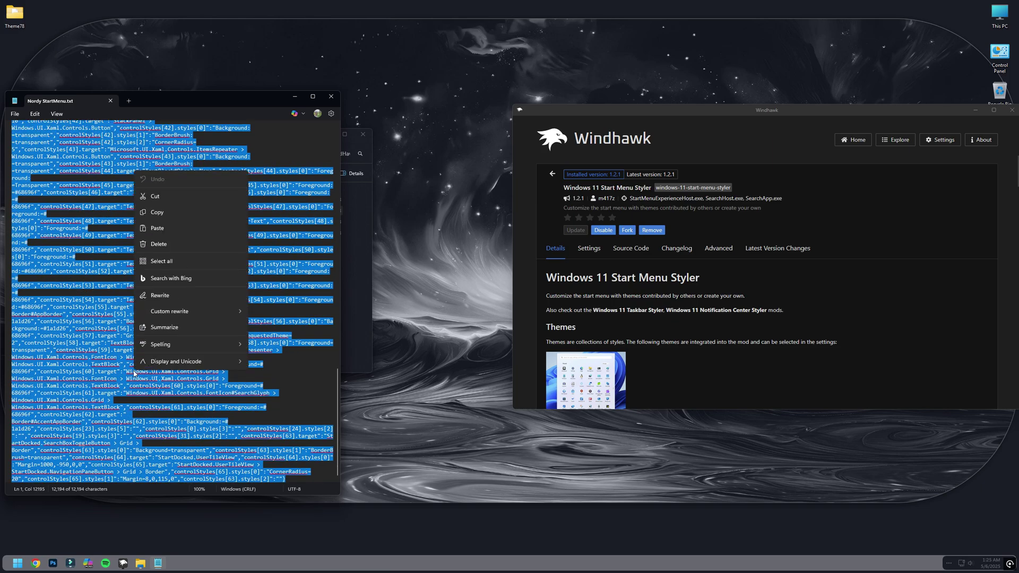
pyautogui.click(163, 212)
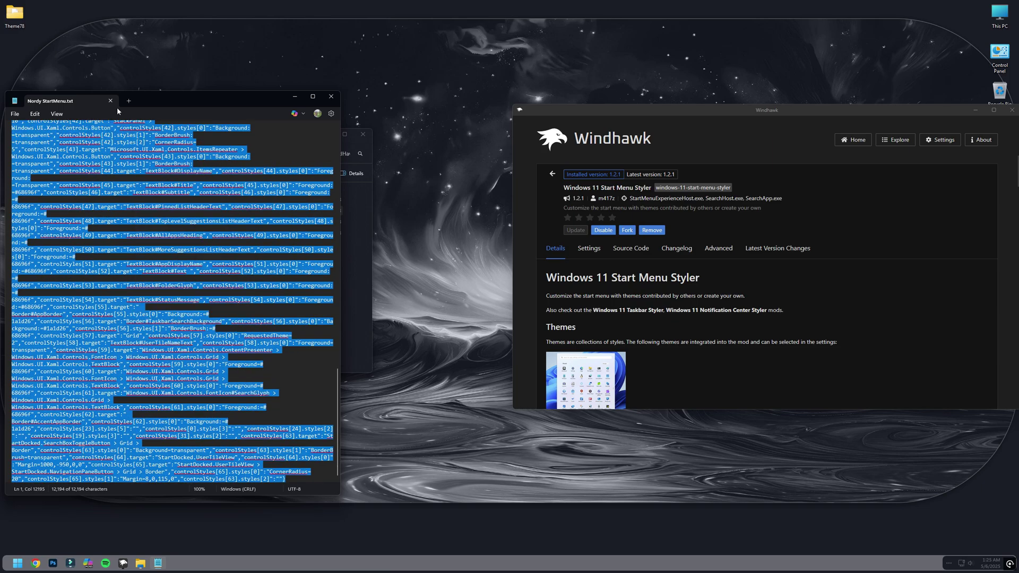
pyautogui.click(110, 101)
# - Replace the Start Menu Styler's advanced mod settings with the copied Nordy StartMenu code, save them and check the Start menu
pyautogui.click(718, 248)
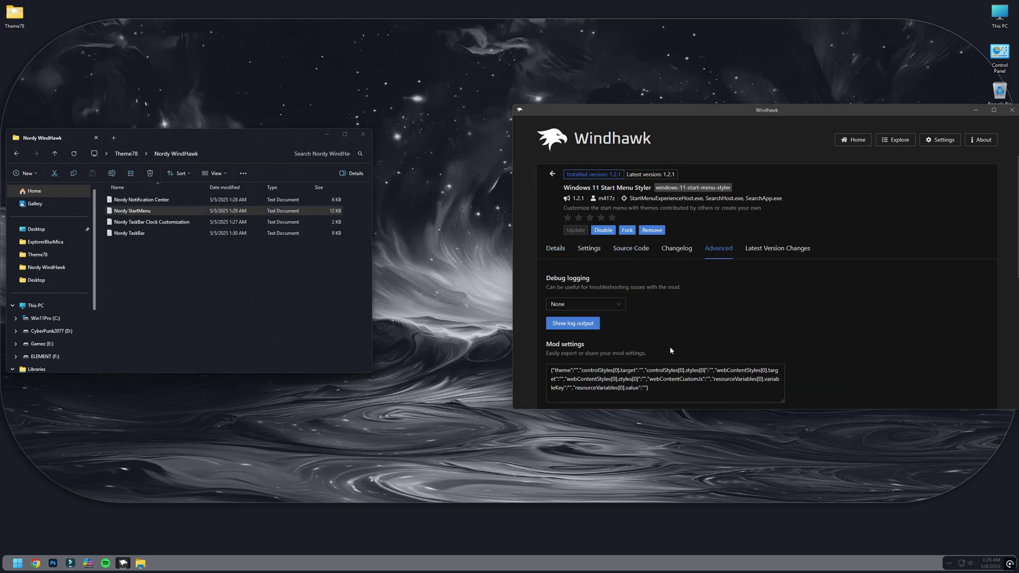
pyautogui.scroll(-1, 670, 350)
pyautogui.moveTo(546, 332); pyautogui.dragTo(803, 355)
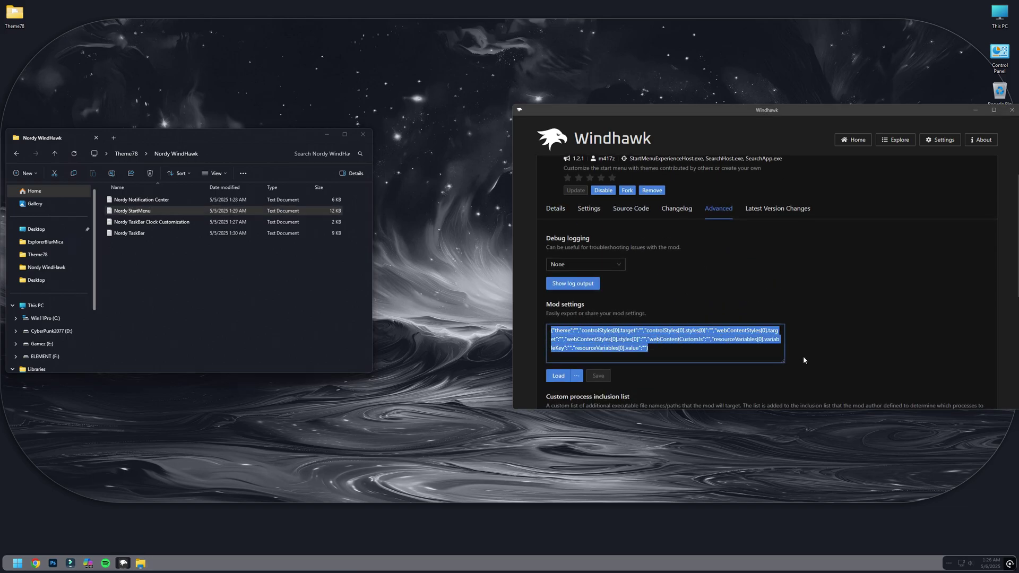
pyautogui.rightClick(745, 350)
pyautogui.click(754, 382)
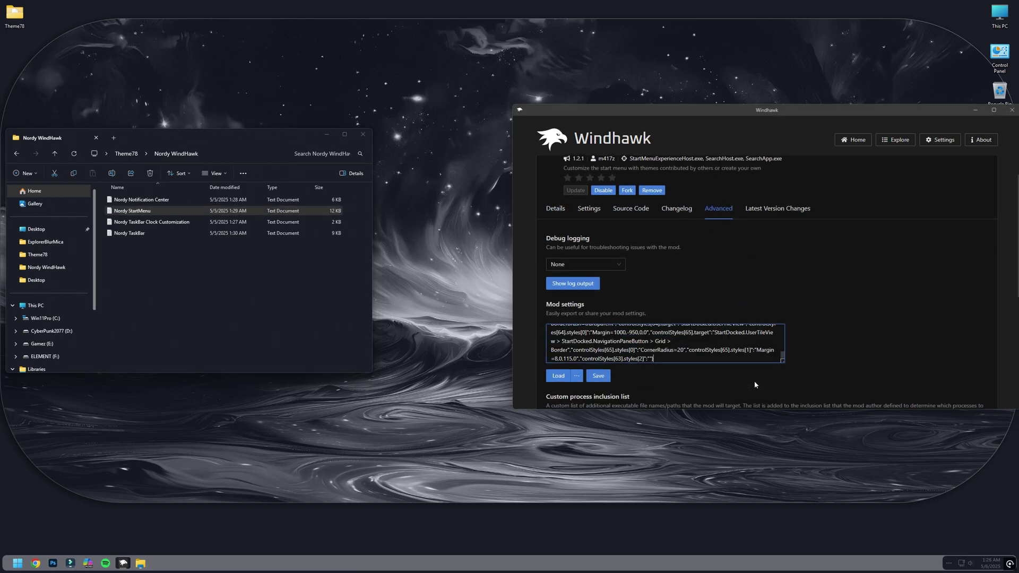
pyautogui.click(604, 381)
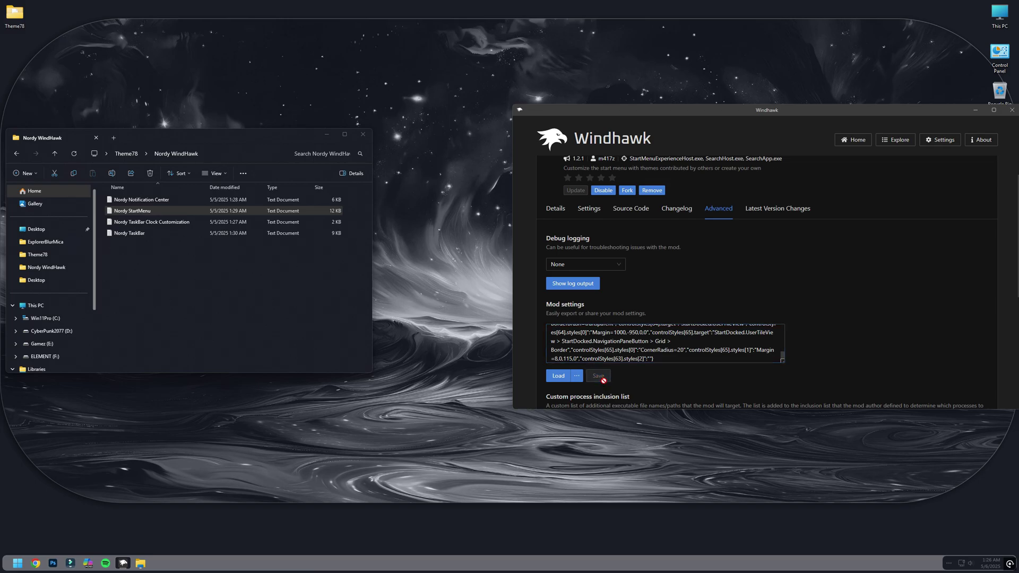
pyautogui.click(18, 563)
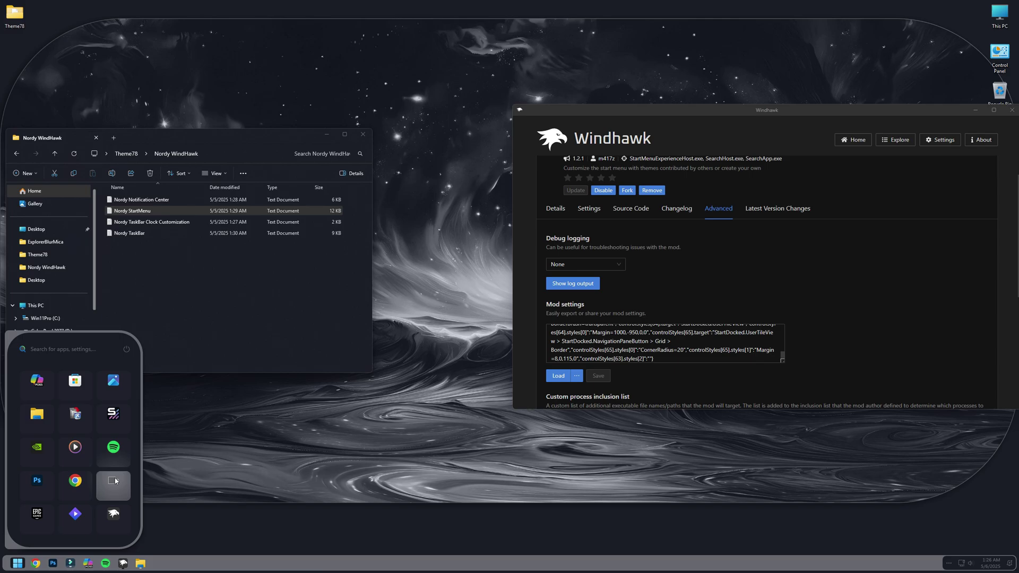
pyautogui.click(235, 521)
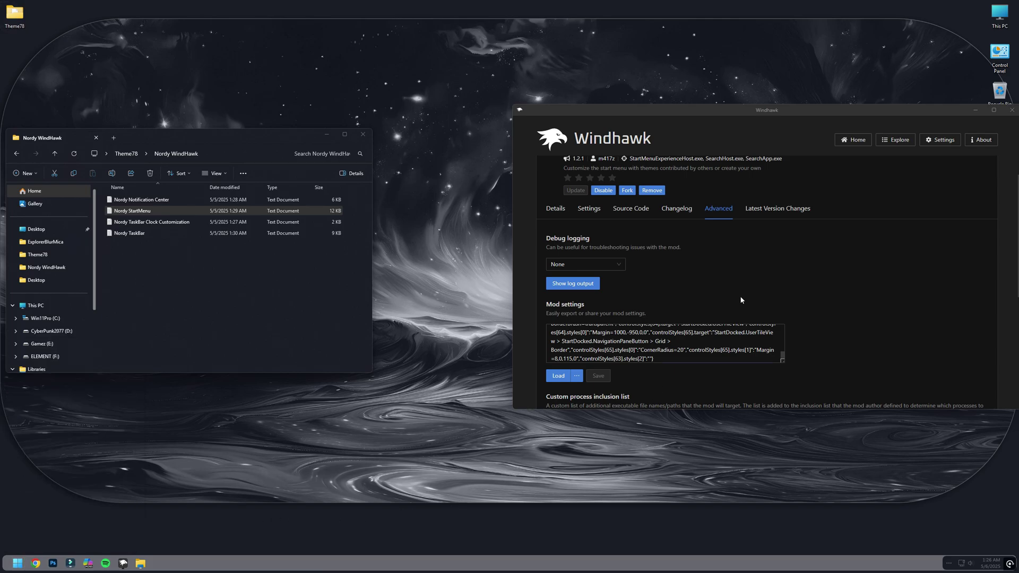
# - Find the Windows 11 Notification Center Styler mod in Windhawk and install it, accepting the risk notice
pyautogui.click(895, 141)
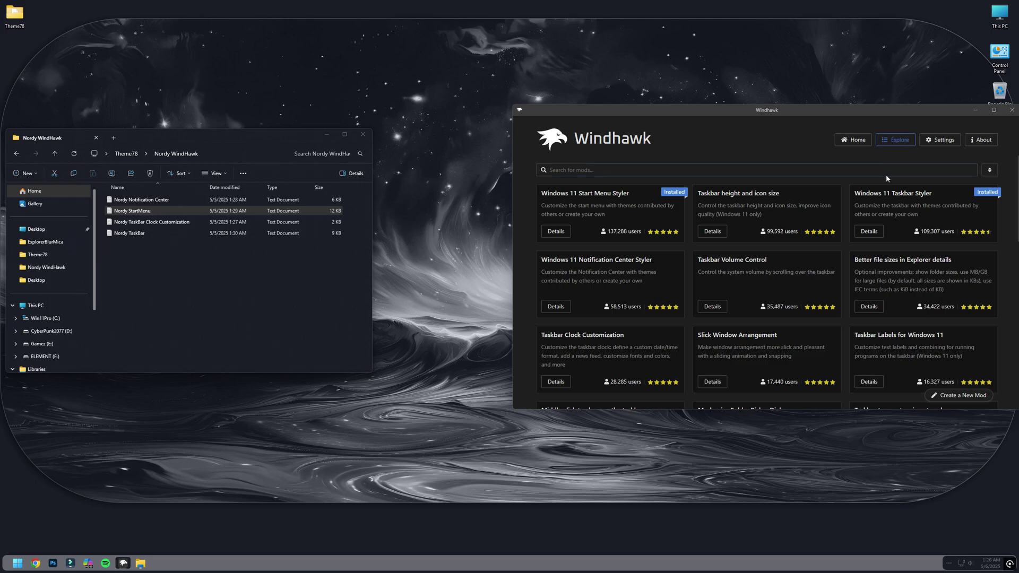
pyautogui.click(556, 306)
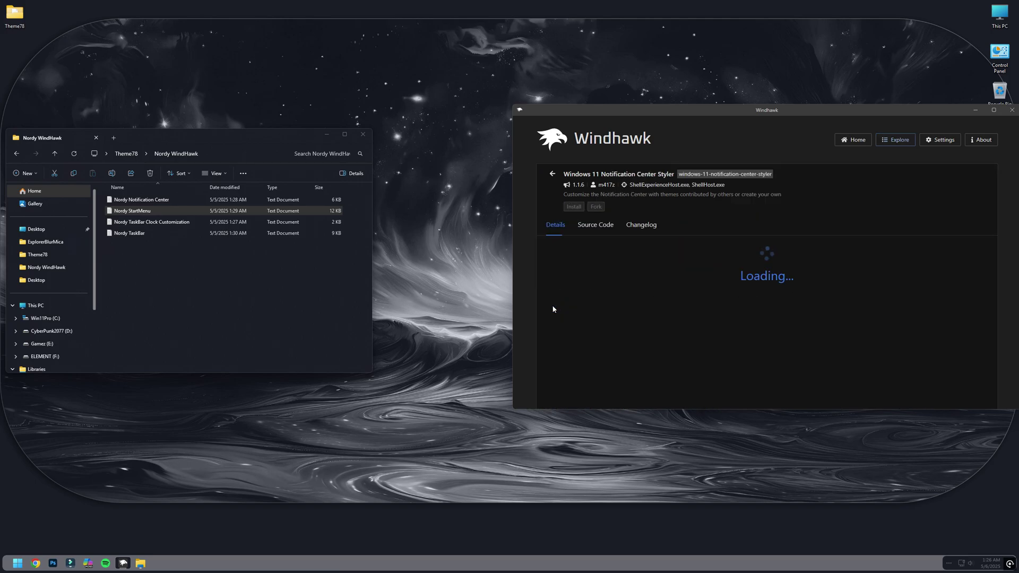
pyautogui.click(577, 205)
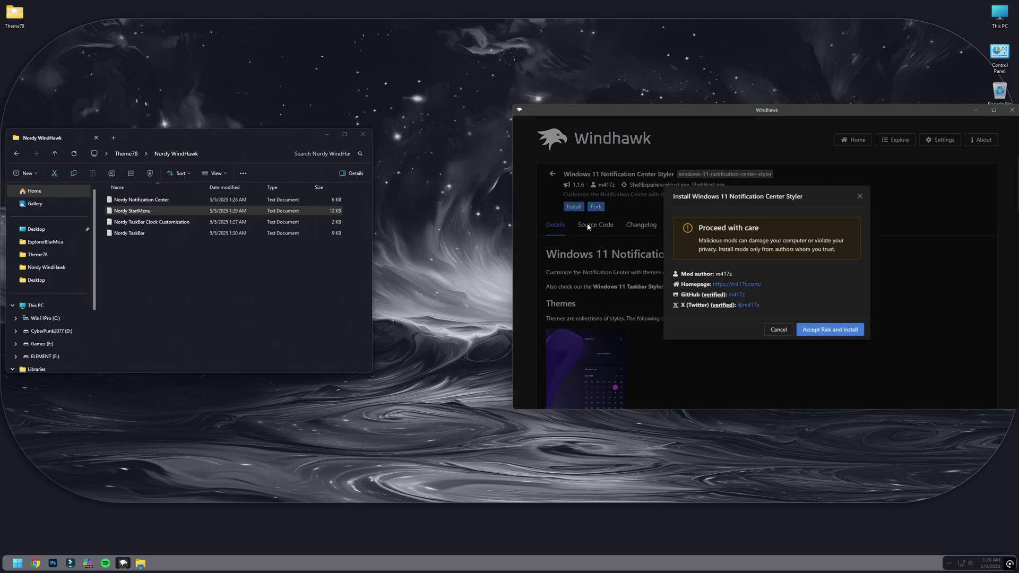
pyautogui.click(843, 330)
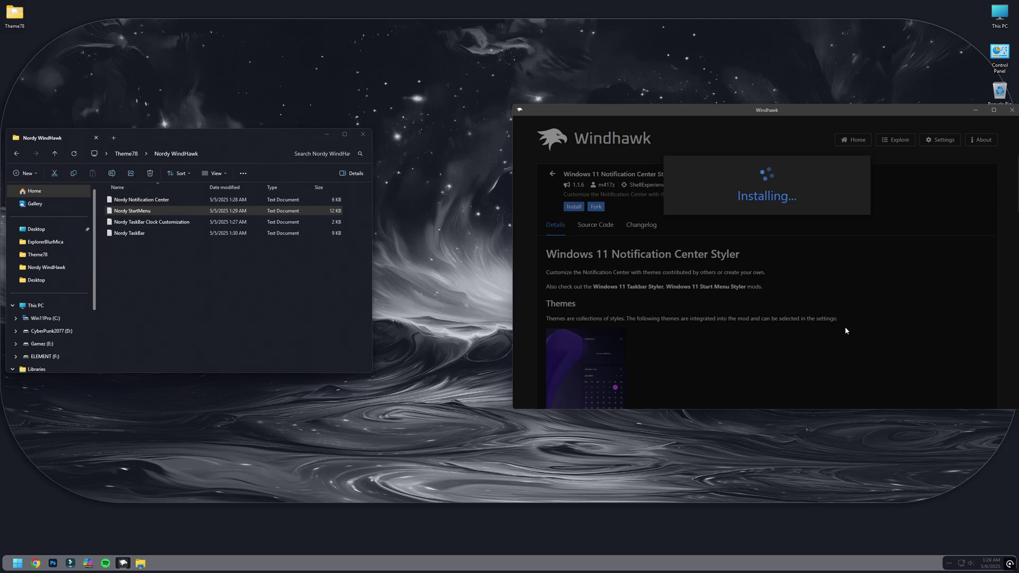
# - Open the Nordy Notification Center text file, copy its entire content and close the file
pyautogui.doubleClick(133, 201)
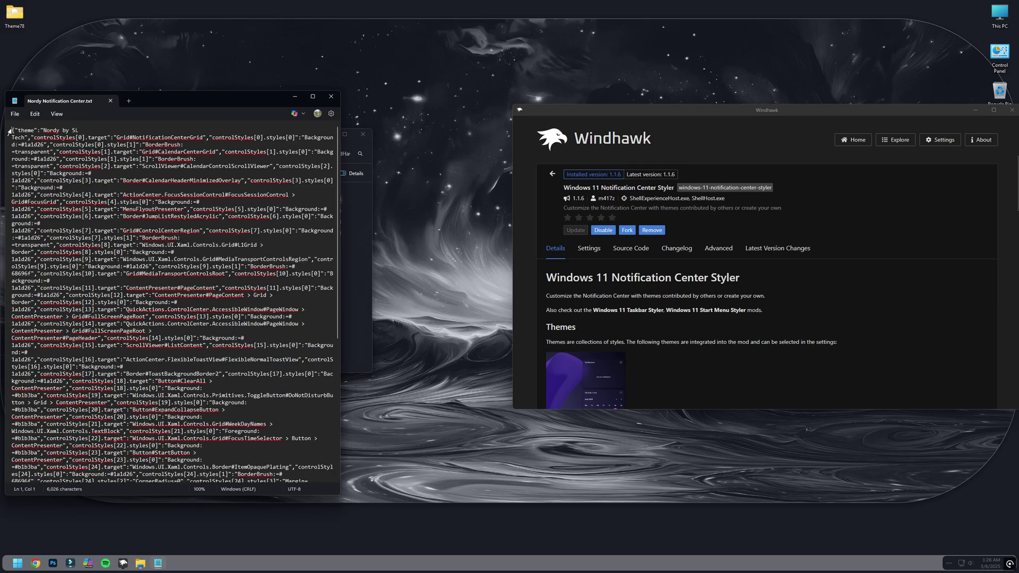
pyautogui.moveTo(9, 131); pyautogui.dragTo(315, 523)
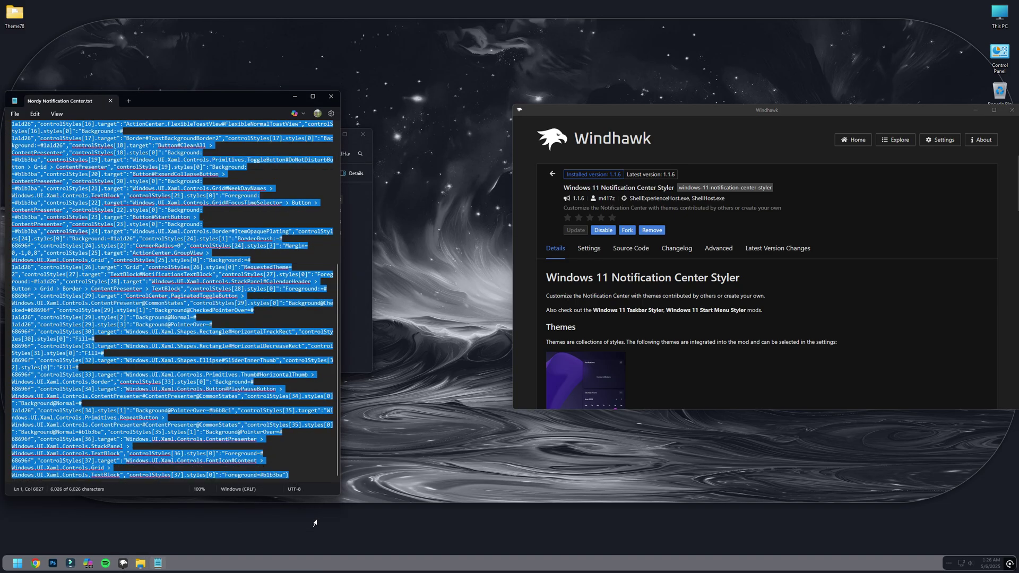
pyautogui.rightClick(139, 315)
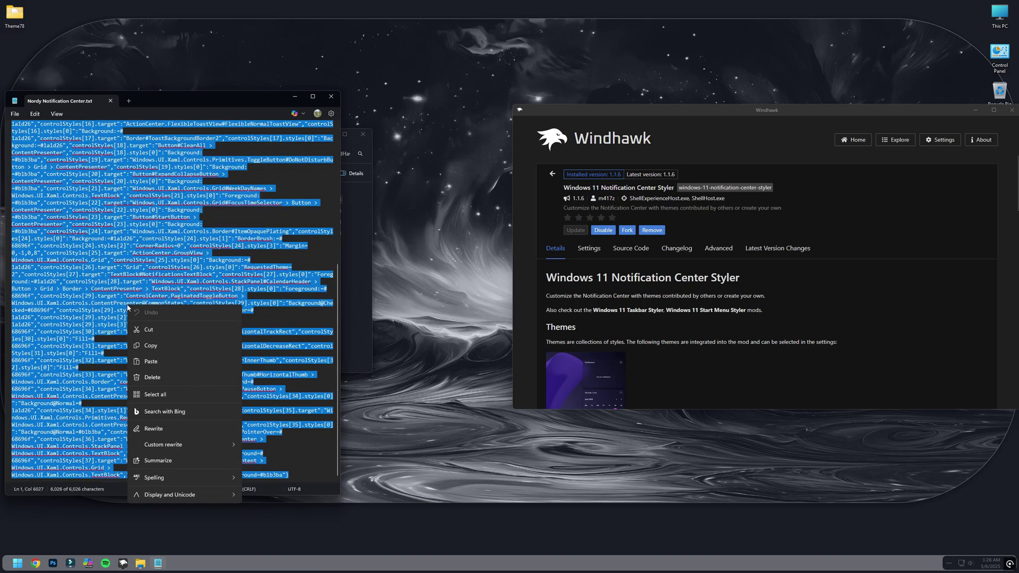
pyautogui.click(151, 347)
pyautogui.click(110, 101)
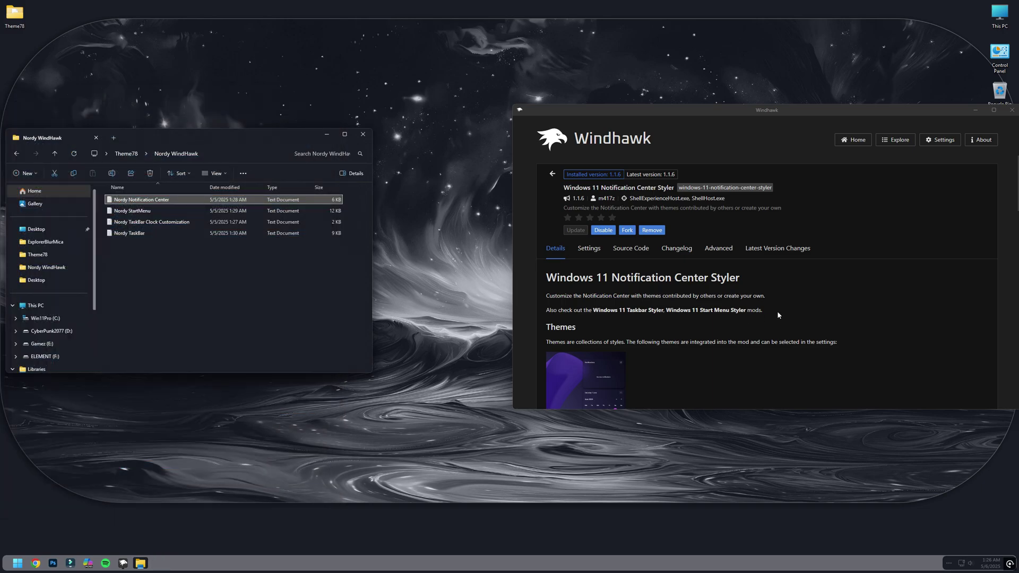
# - Save the copied Nordy code as the Notification Center Styler's advanced mod settings, and check the quick settings and calendar flyouts
pyautogui.click(718, 248)
pyautogui.tripleClick(622, 377)
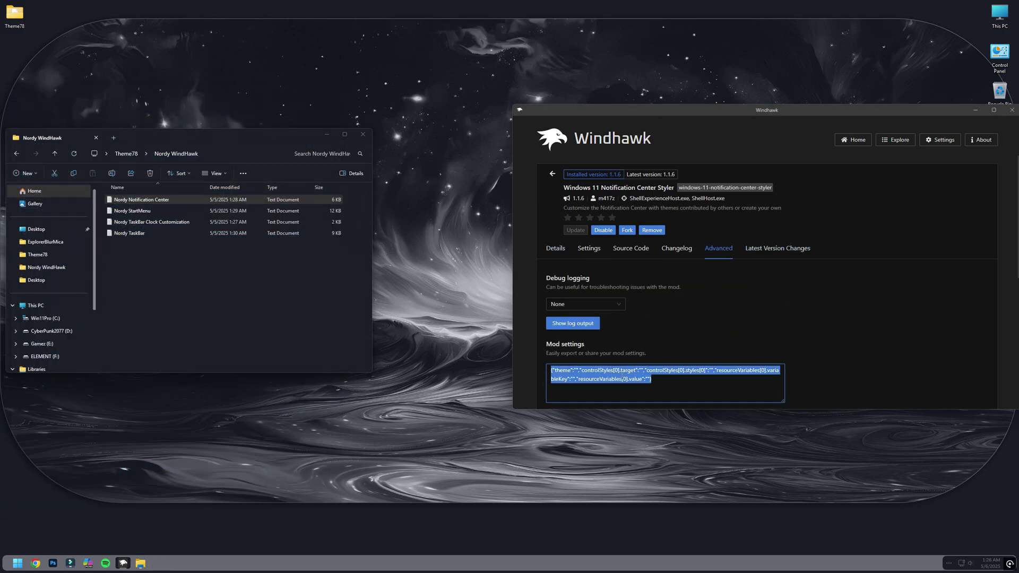
pyautogui.rightClick(622, 378)
pyautogui.click(633, 350)
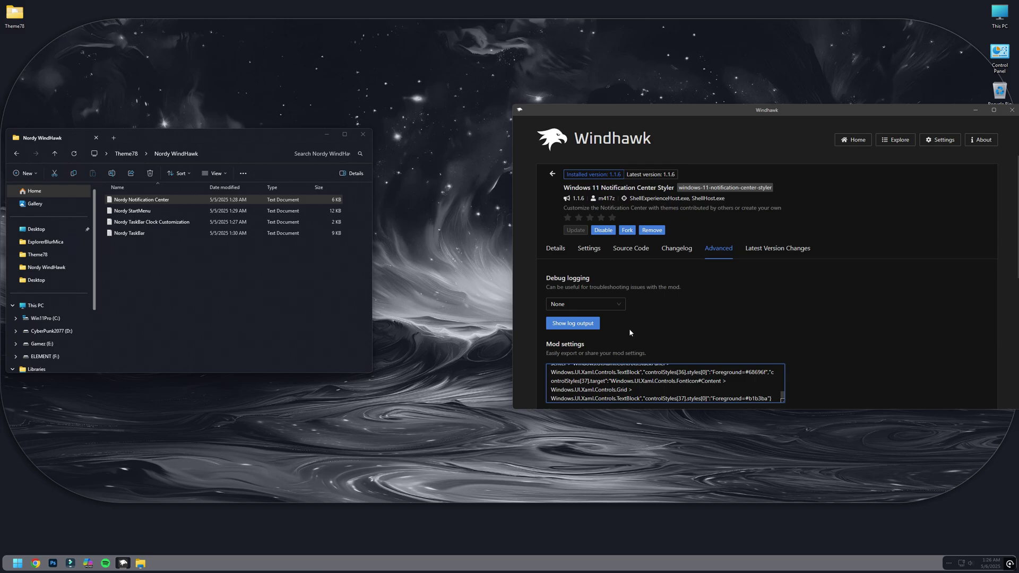
pyautogui.scroll(-2, 631, 332)
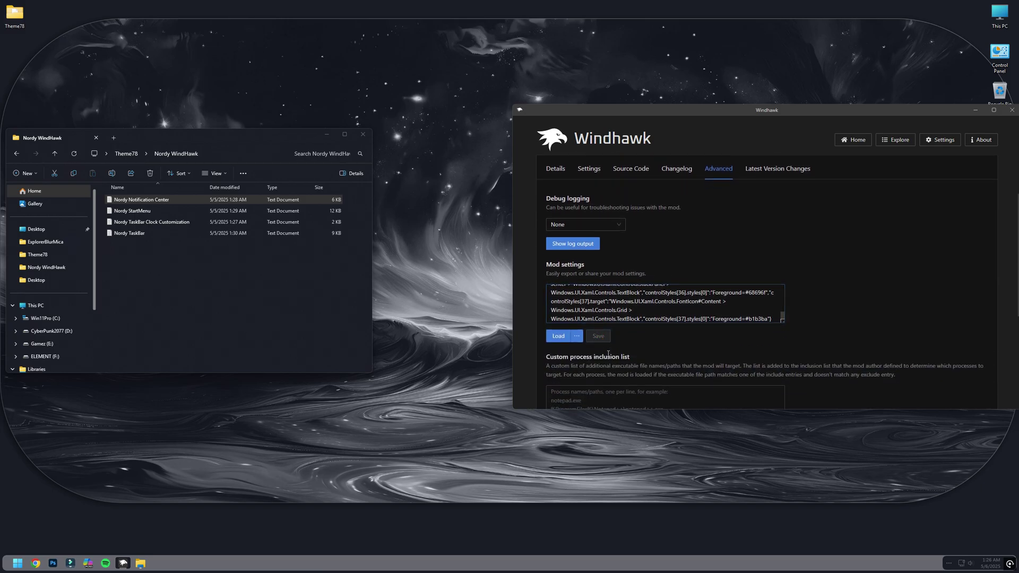
pyautogui.click(966, 563)
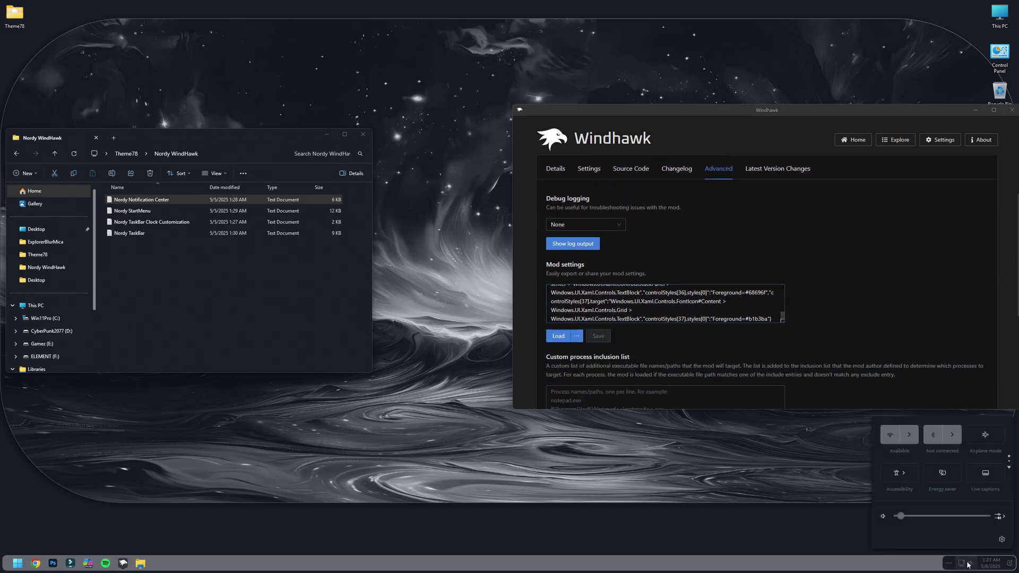
pyautogui.click(966, 563)
pyautogui.click(990, 561)
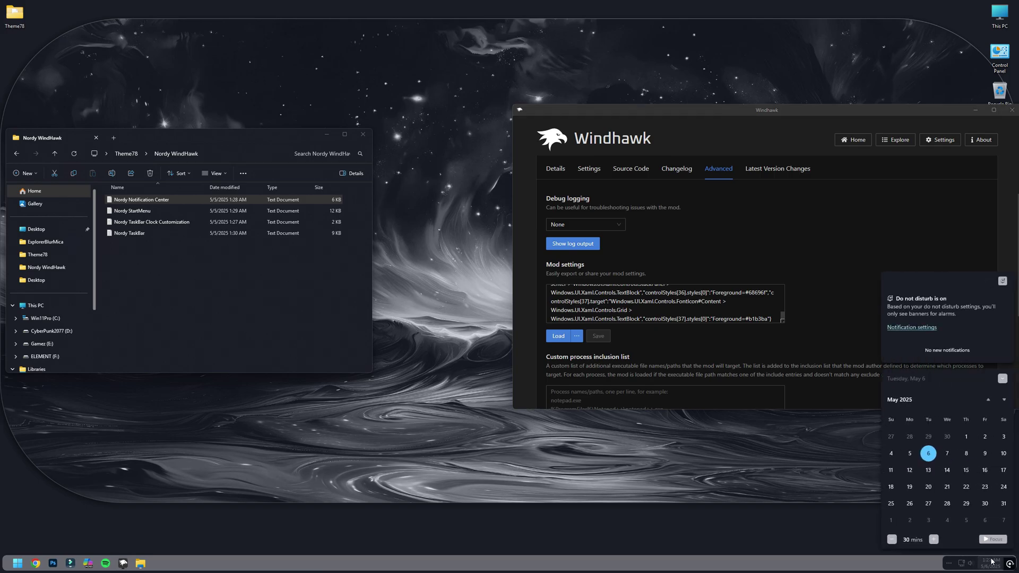
pyautogui.click(990, 561)
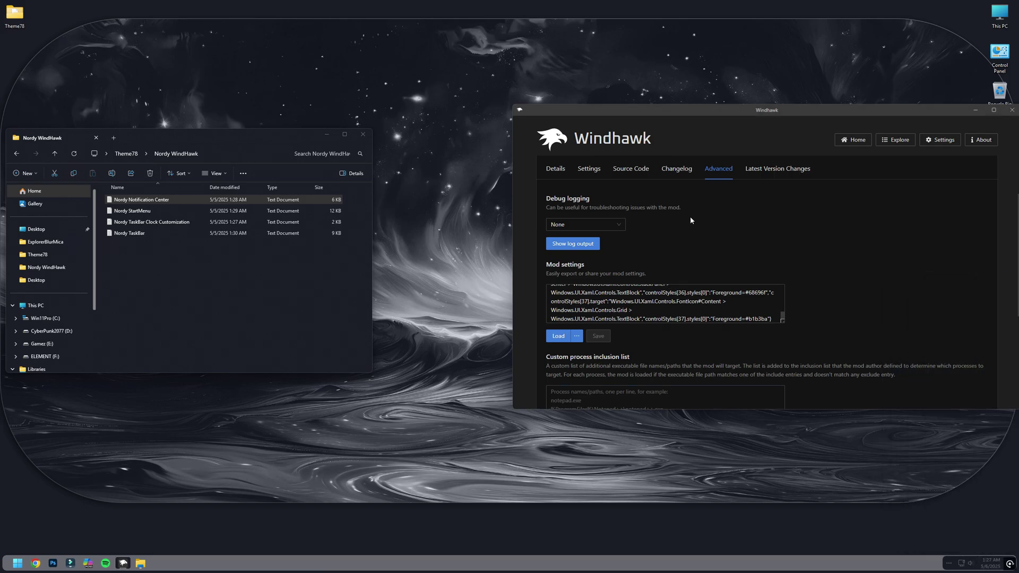
# - Find the Taskbar Clock Customization mod in Windhawk and install it, accepting the risk notice
pyautogui.click(895, 140)
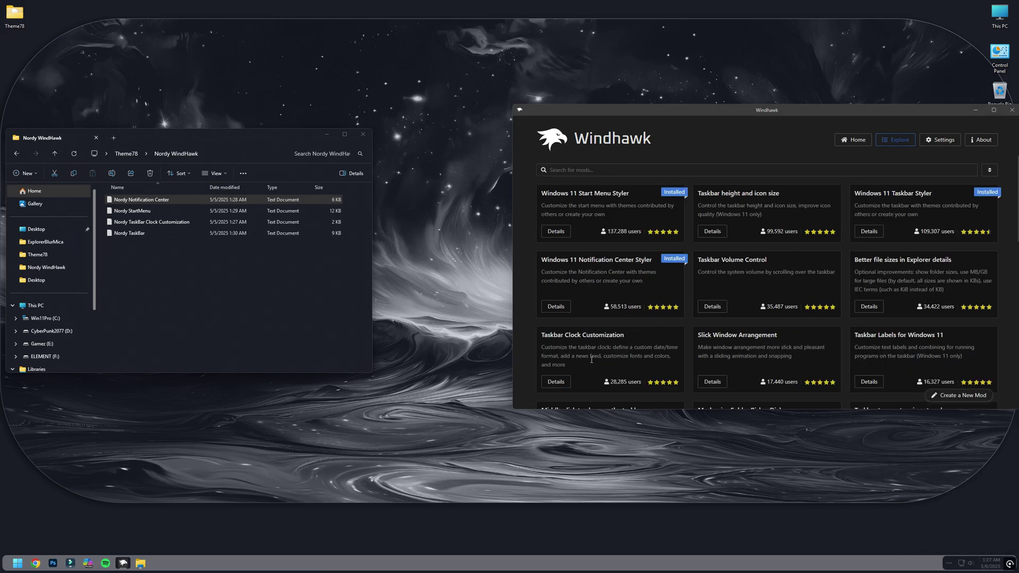
pyautogui.click(556, 381)
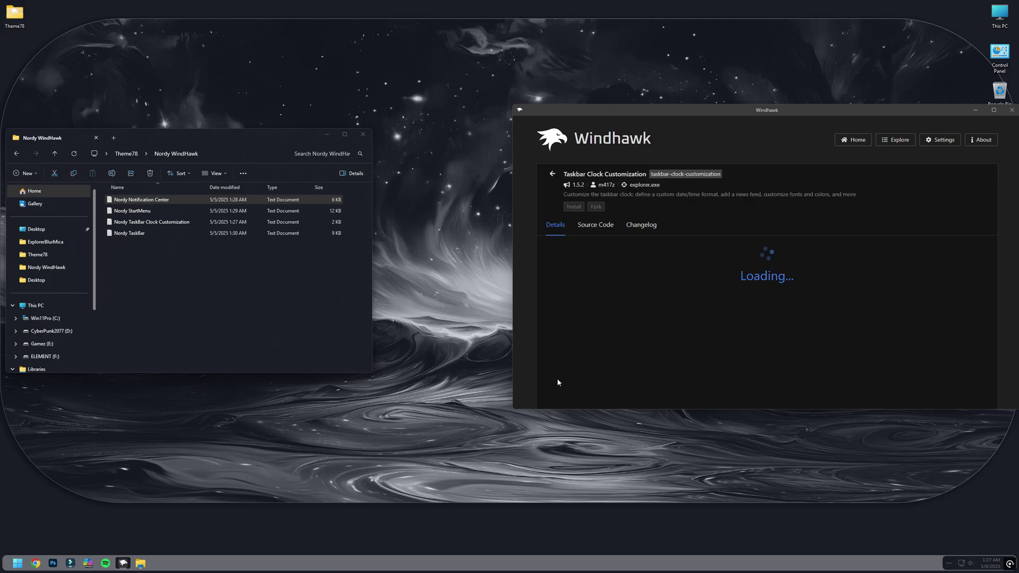
pyautogui.click(574, 207)
pyautogui.click(823, 326)
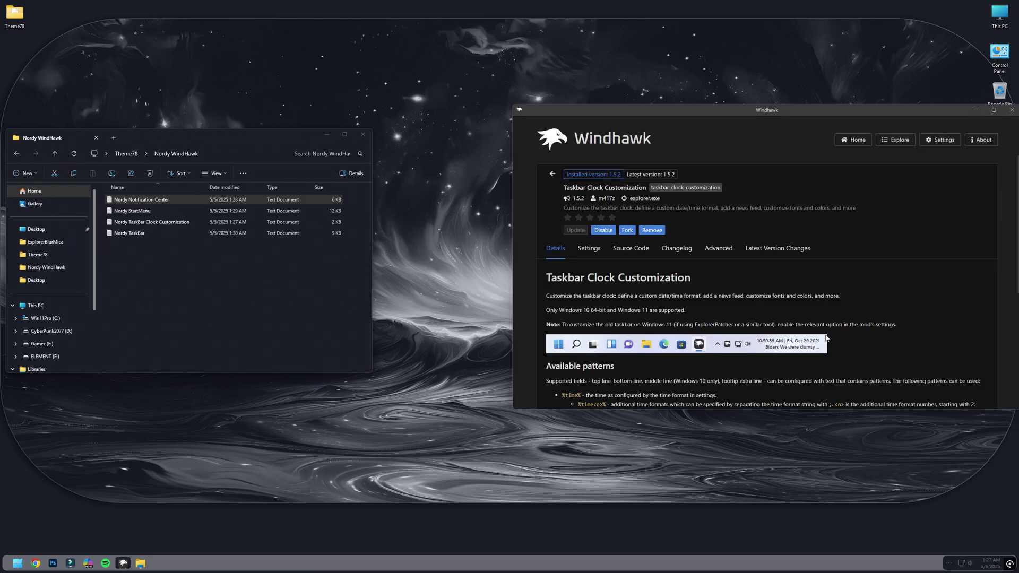
# - Open the Nordy TaskBar Clock Customization text file, copy its entire content and close the file
pyautogui.click(136, 223)
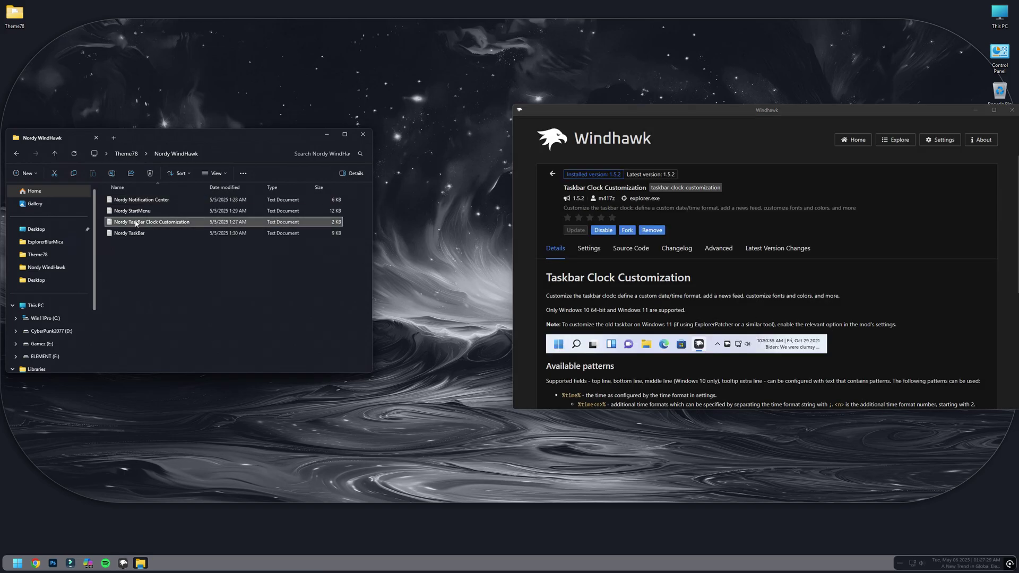
pyautogui.doubleClick(137, 223)
pyautogui.moveTo(8, 131); pyautogui.dragTo(277, 284)
pyautogui.rightClick(121, 194)
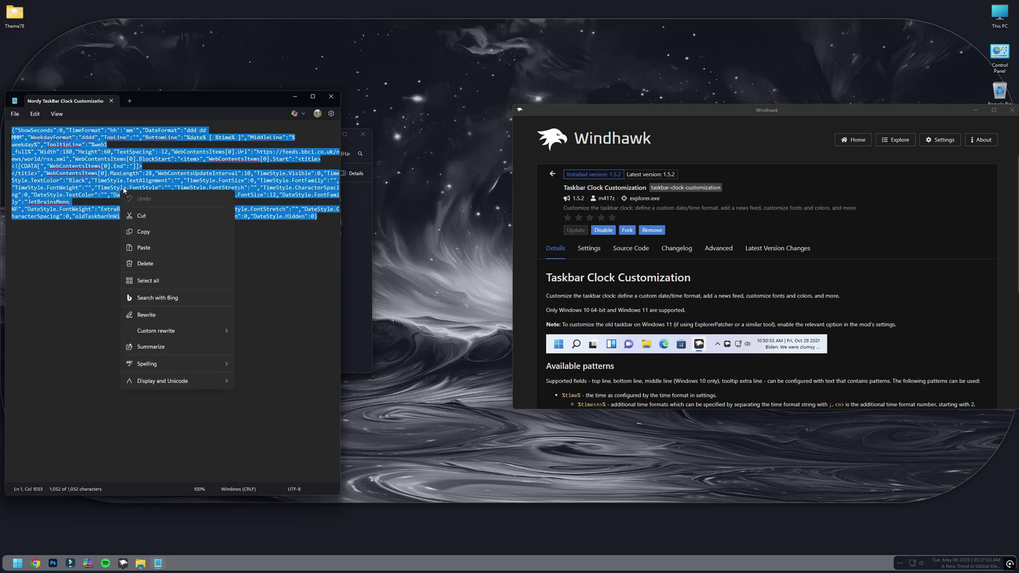
pyautogui.click(133, 233)
pyautogui.click(111, 101)
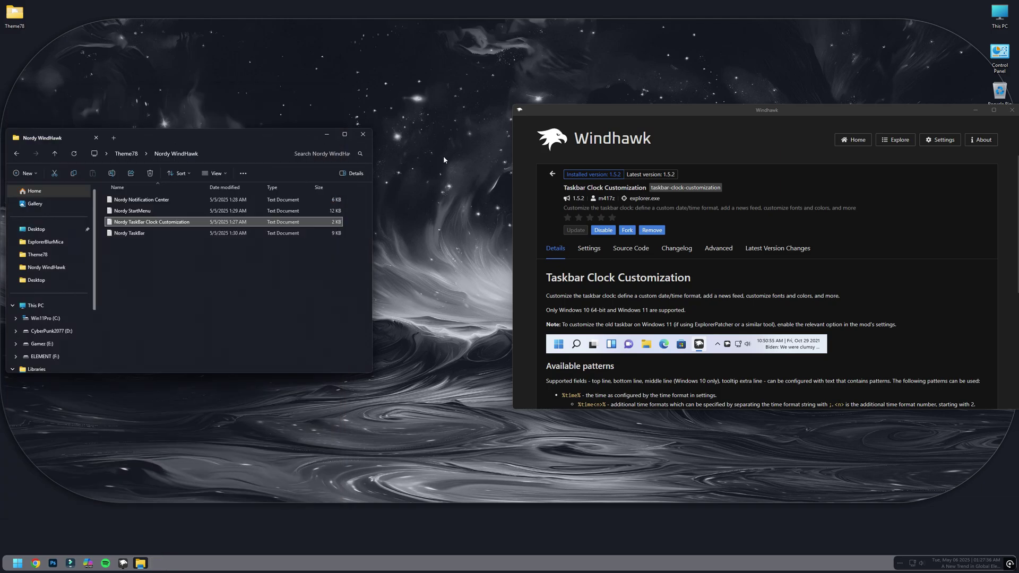
# - Replace the Taskbar Clock Customization's advanced mod settings with the copied Nordy code, save them, and close Windhawk and the file window
pyautogui.click(718, 248)
pyautogui.click(621, 377)
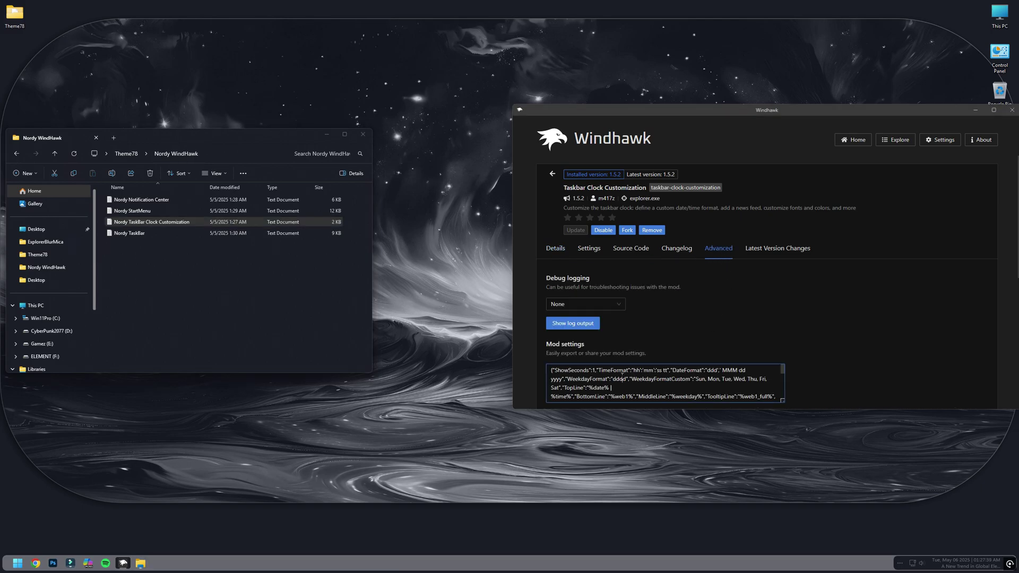
pyautogui.hotkey('ctrl', 'a')
pyautogui.scroll(-3, 621, 377)
pyautogui.rightClick(623, 379)
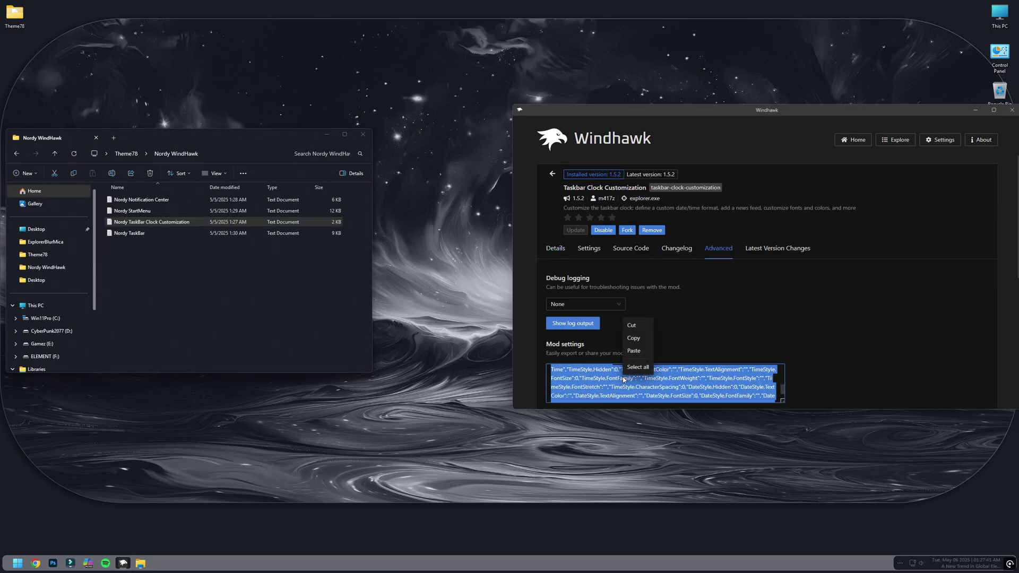
pyautogui.click(634, 351)
pyautogui.scroll(-2, 626, 345)
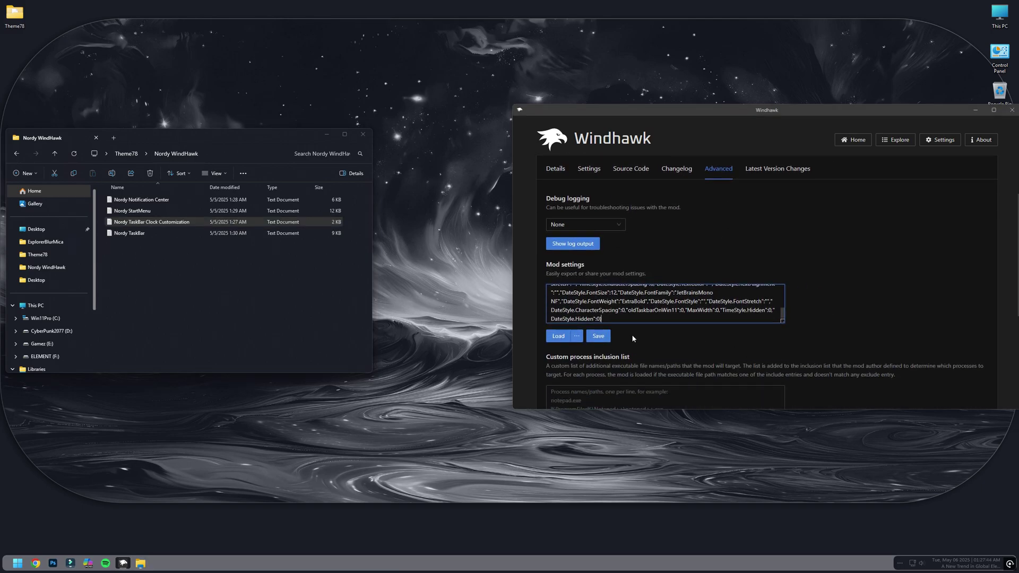
pyautogui.click(599, 336)
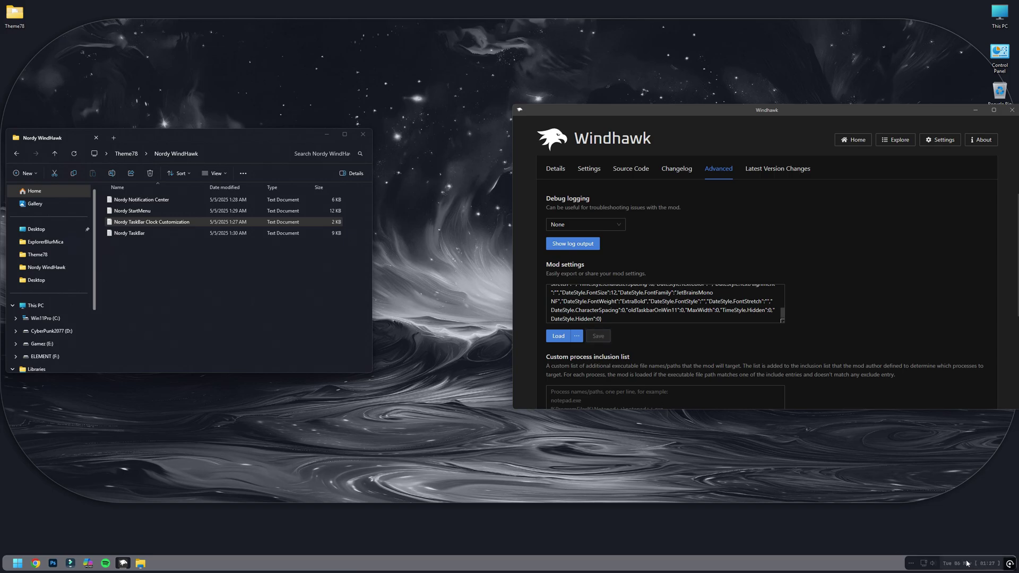
pyautogui.click(1012, 112)
pyautogui.click(364, 134)
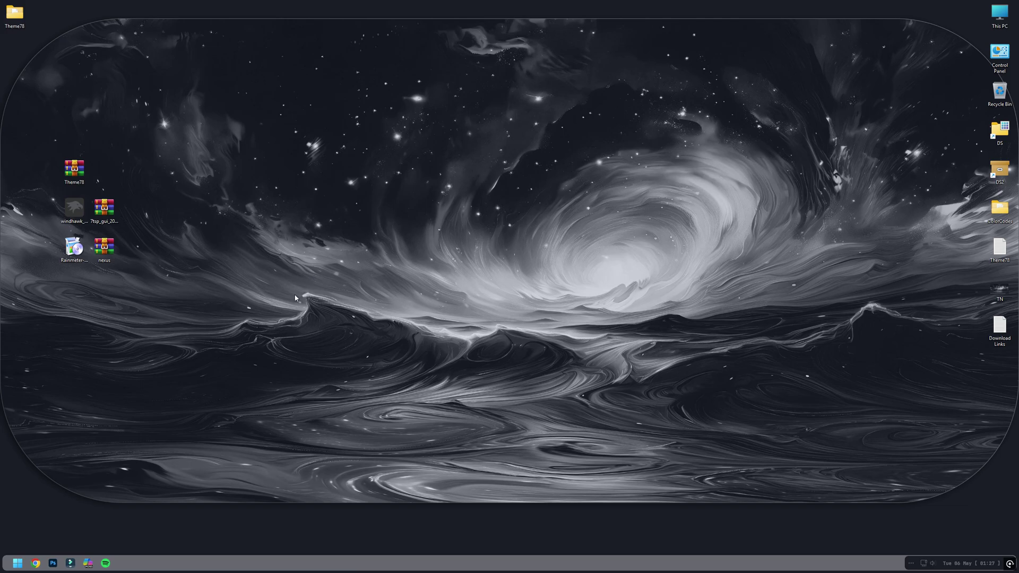
# - Extract the 7tsp GUI archive to the desktop and close the archive window
pyautogui.doubleClick(105, 210)
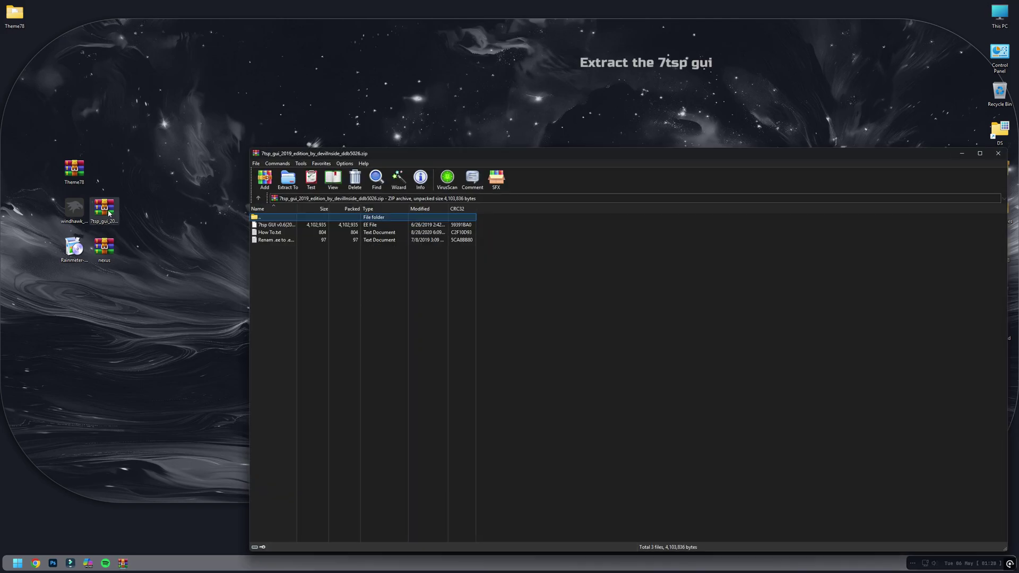
pyautogui.click(282, 186)
pyautogui.click(643, 436)
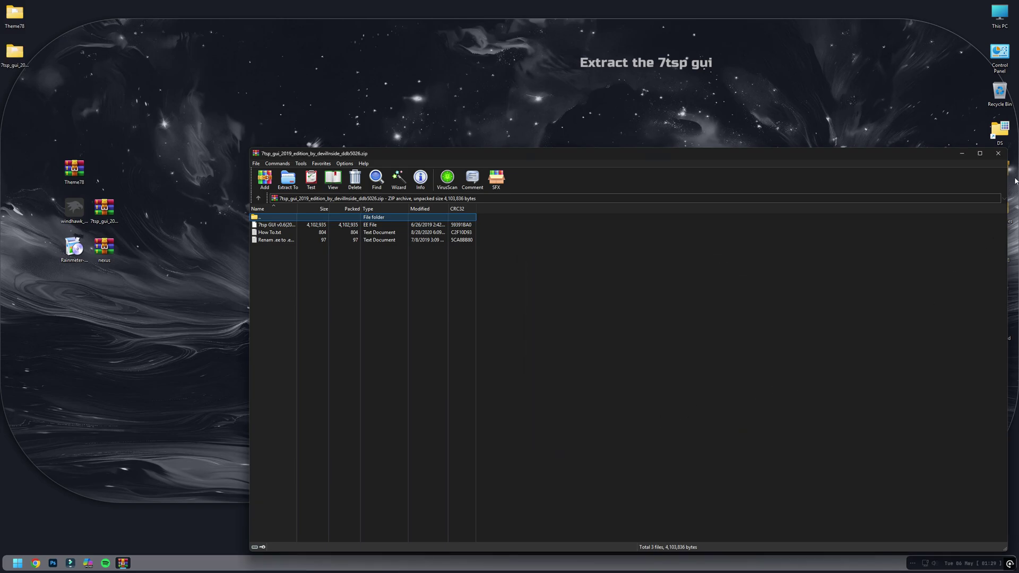
pyautogui.click(997, 154)
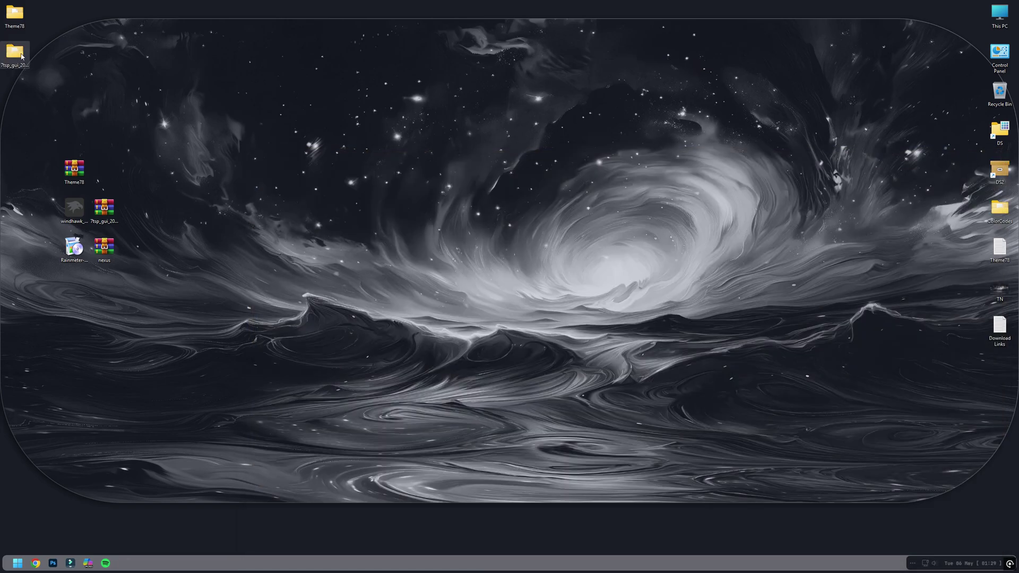
# - In the extracted 7tsp folder, change the extension of "7tsp GUI v0.6(2019).ee" to .exe and accept the extension change
pyautogui.doubleClick(21, 55)
pyautogui.click(158, 201)
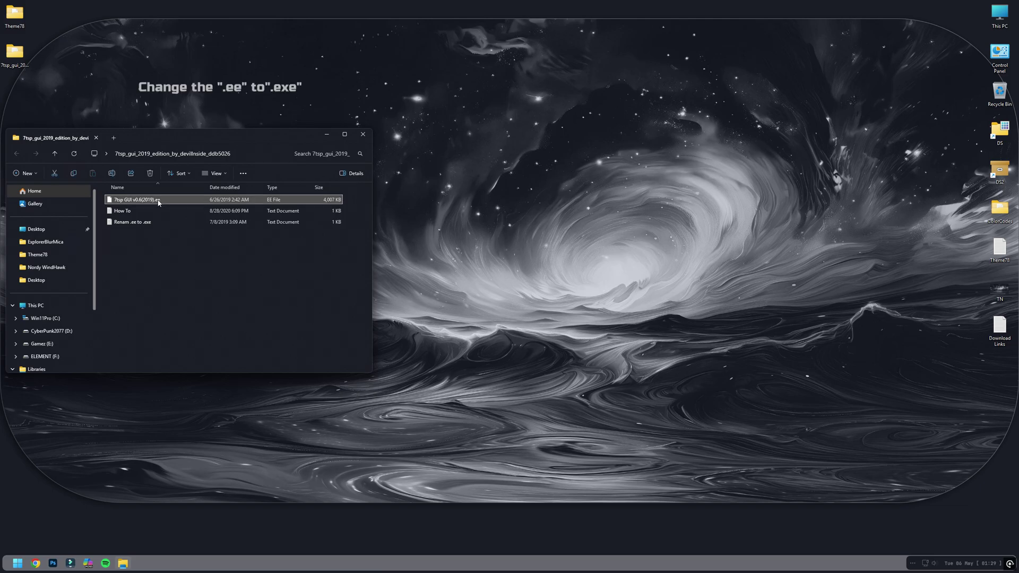
pyautogui.rightClick(158, 203)
pyautogui.click(219, 212)
pyautogui.click(164, 200)
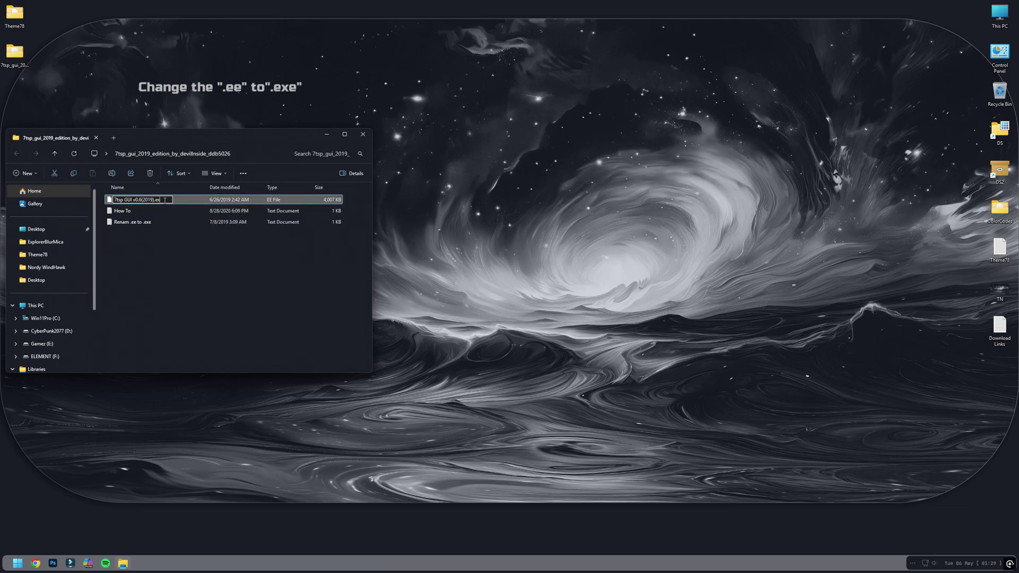
pyautogui.write('x')
pyautogui.press('Return')
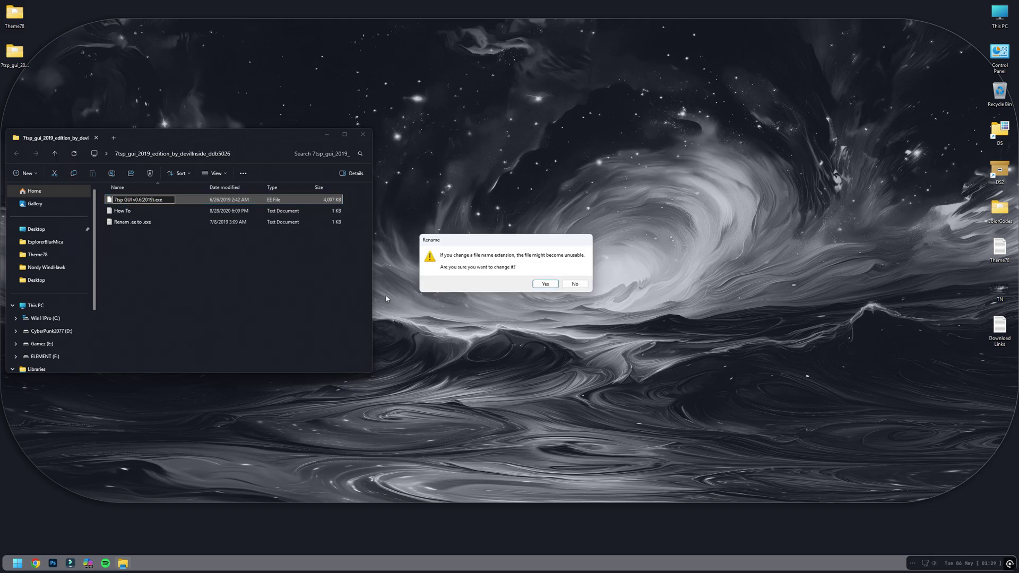
pyautogui.click(552, 284)
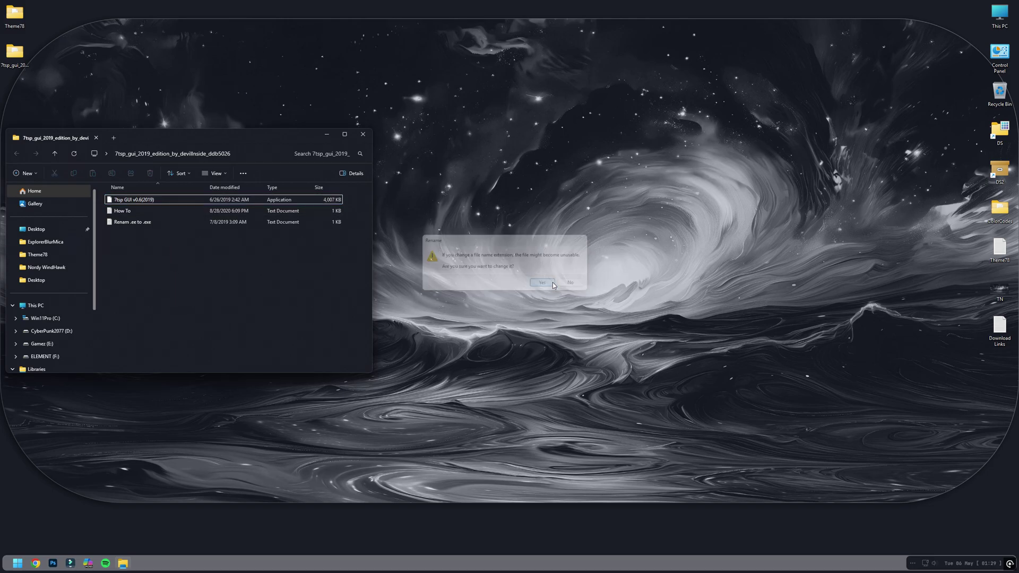
# - Run 7tsp GUI v0.6(2019) and add 7TSP Grey Muse from the desktop's Theme78 folder as a custom pack
pyautogui.doubleClick(135, 200)
pyautogui.click(473, 350)
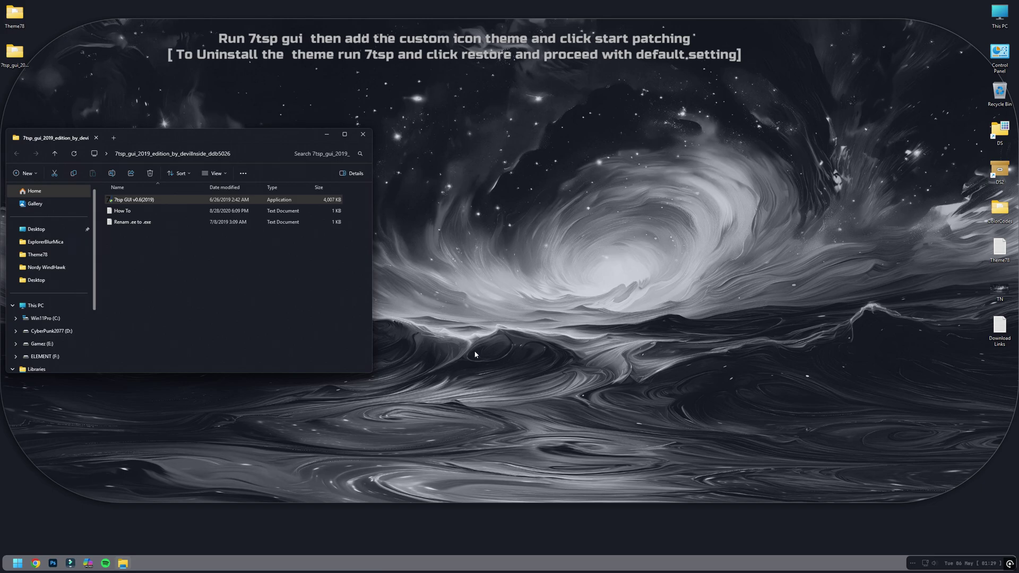
pyautogui.click(363, 134)
pyautogui.click(433, 239)
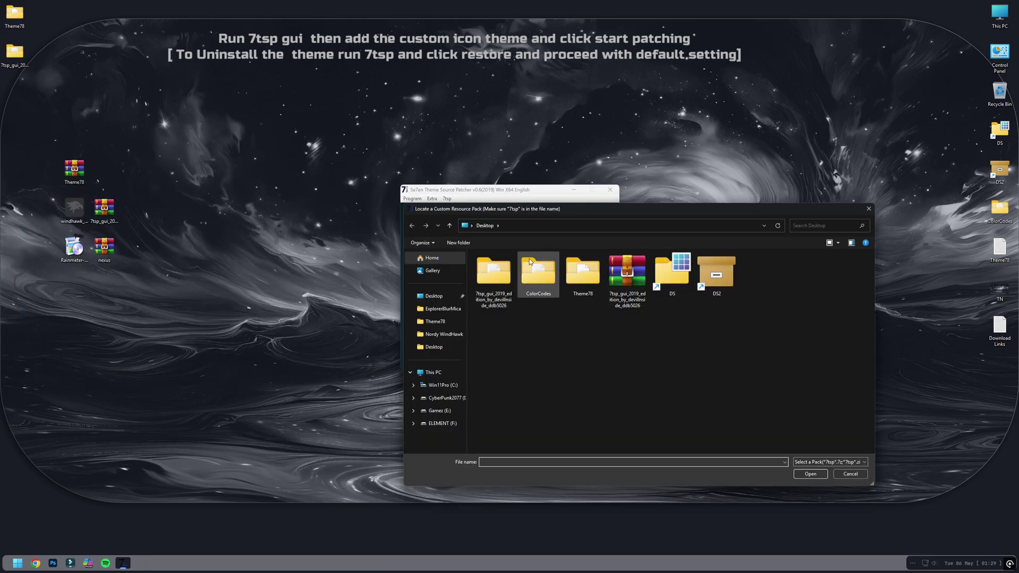
pyautogui.click(433, 296)
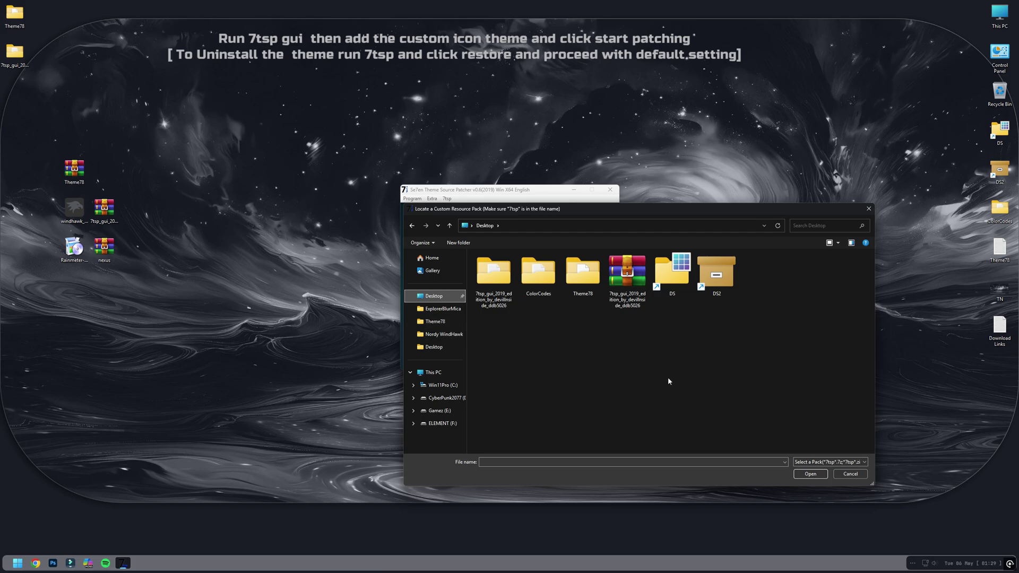
pyautogui.doubleClick(581, 274)
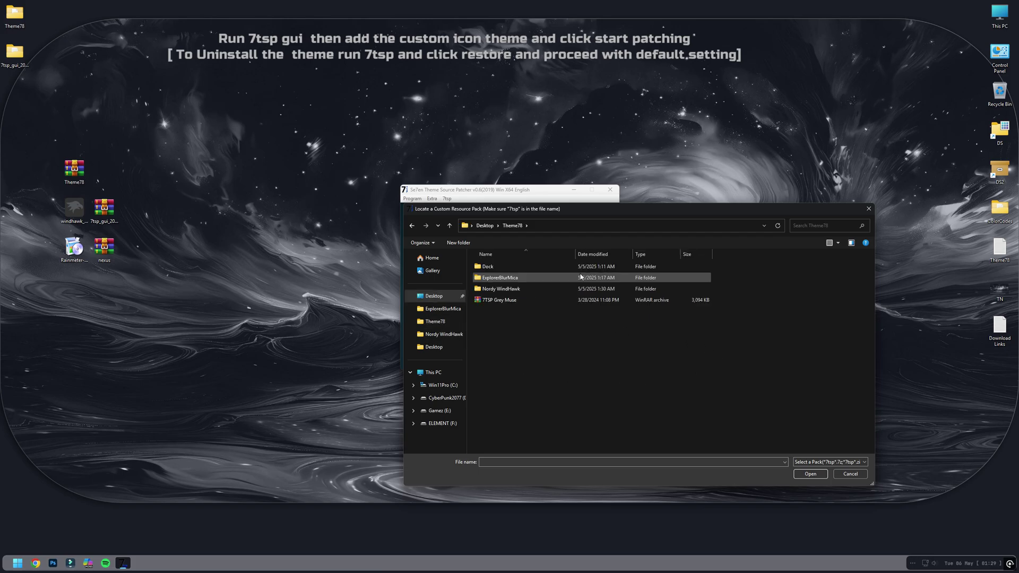
pyautogui.click(495, 300)
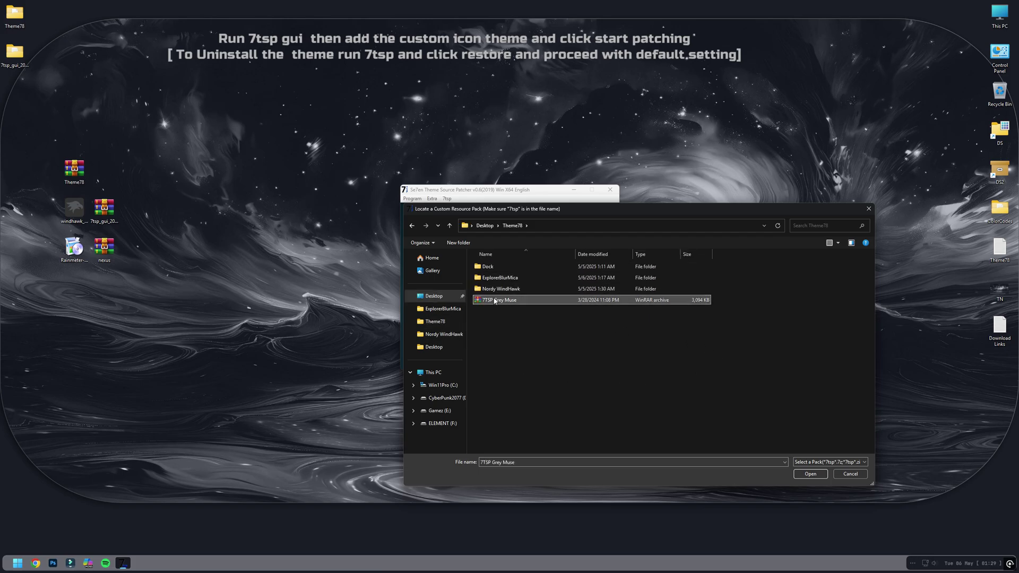
pyautogui.click(810, 473)
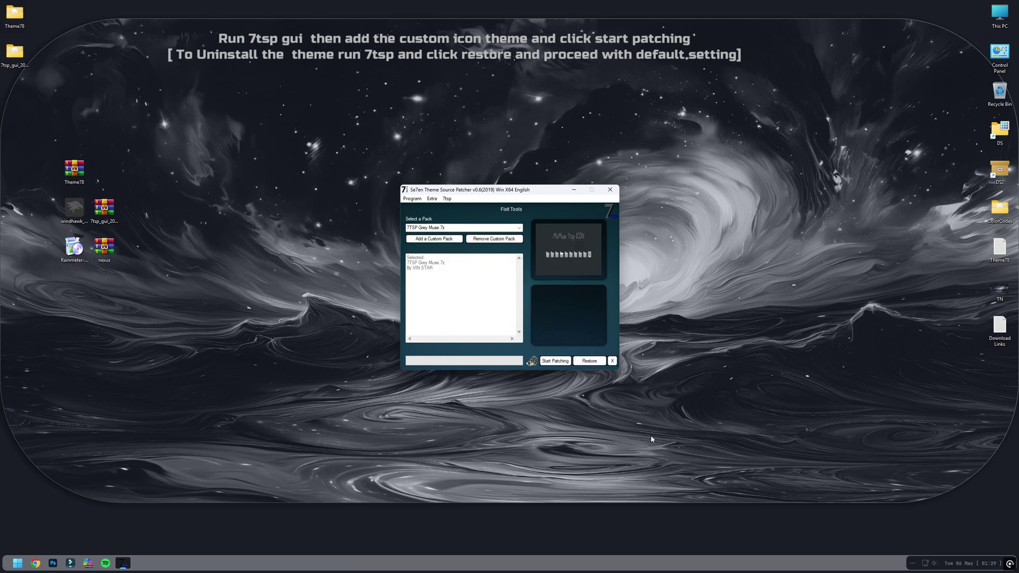
# - Patch the system with the Grey Muse pack, reboot, and check the icons in This PC and on the C: drive
pyautogui.click(555, 361)
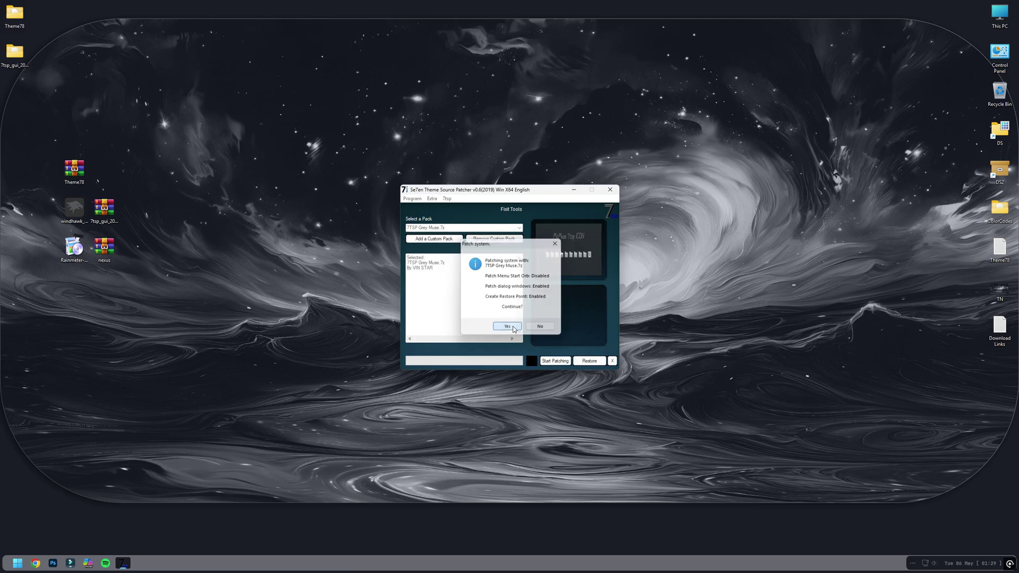
pyautogui.click(513, 329)
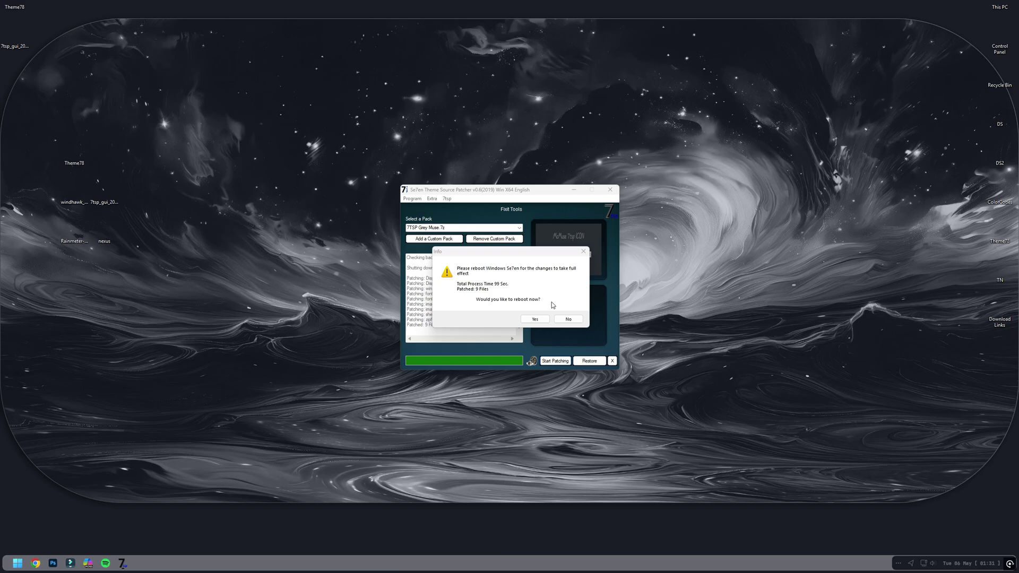
pyautogui.click(536, 319)
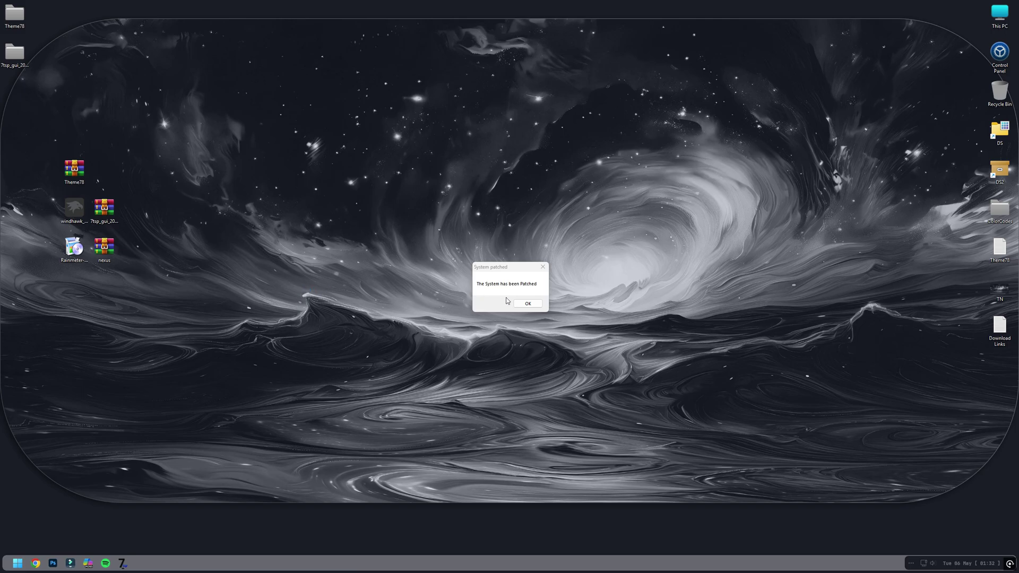
pyautogui.click(527, 303)
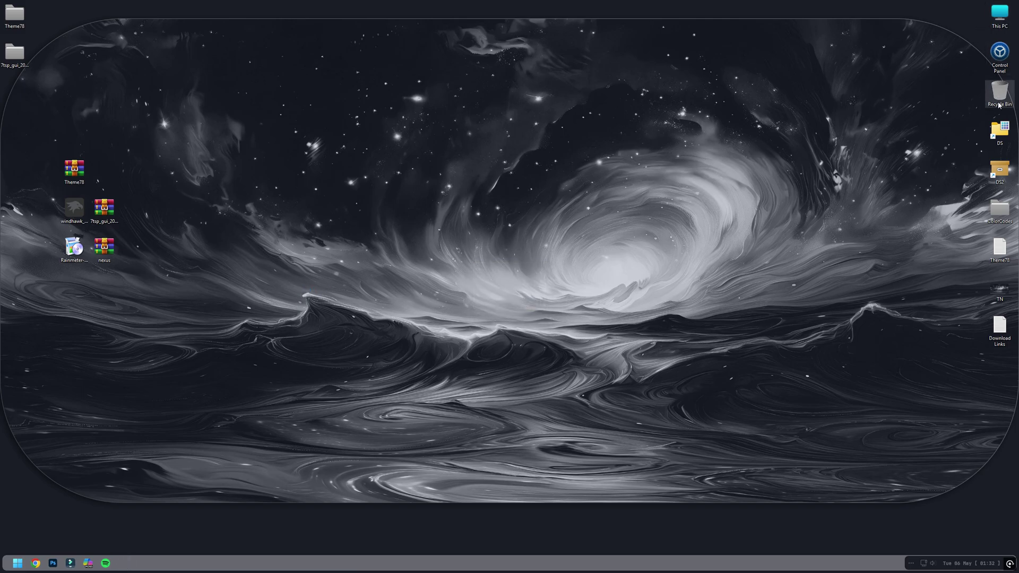
pyautogui.doubleClick(997, 22)
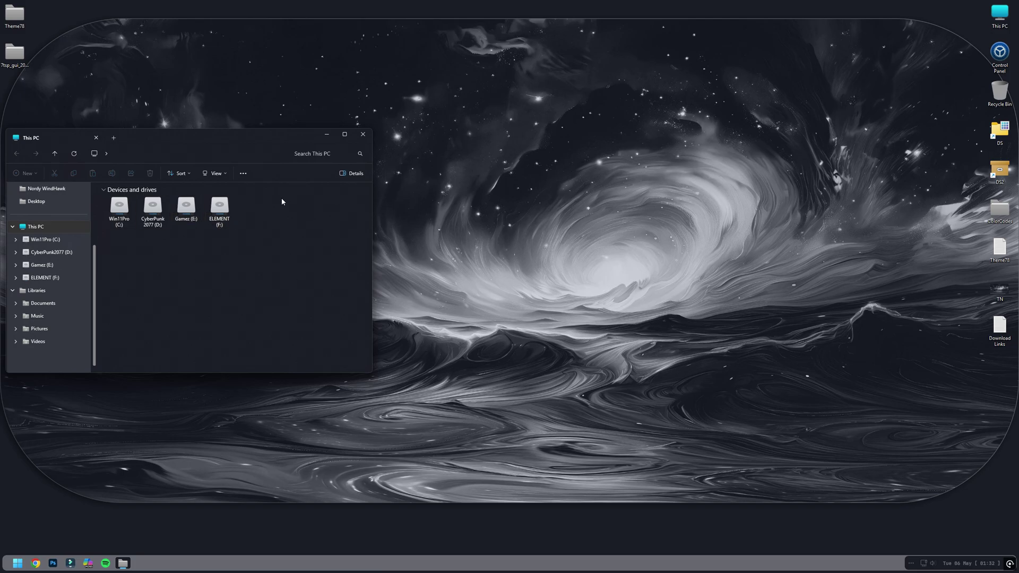
pyautogui.doubleClick(119, 207)
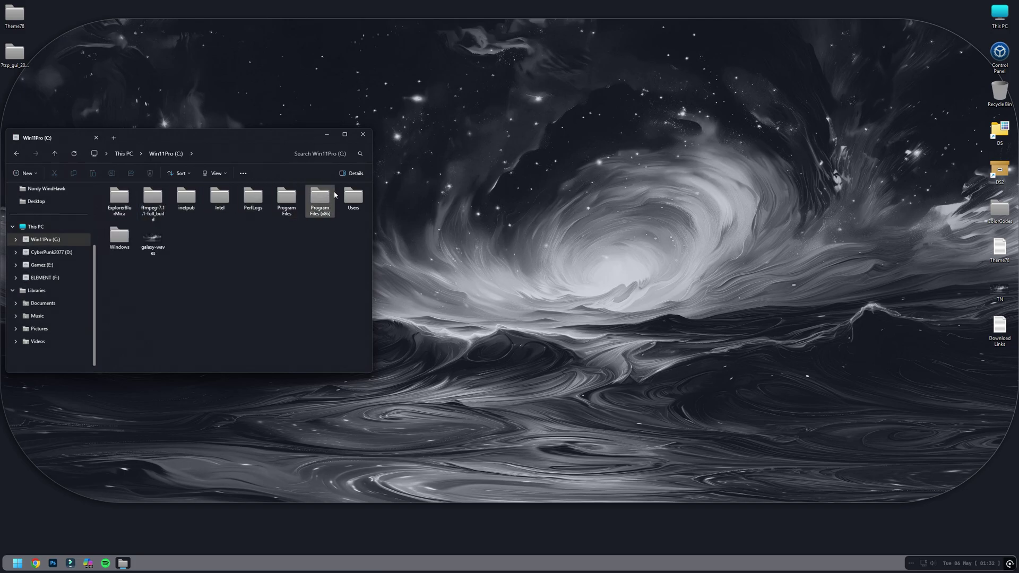
pyautogui.click(362, 134)
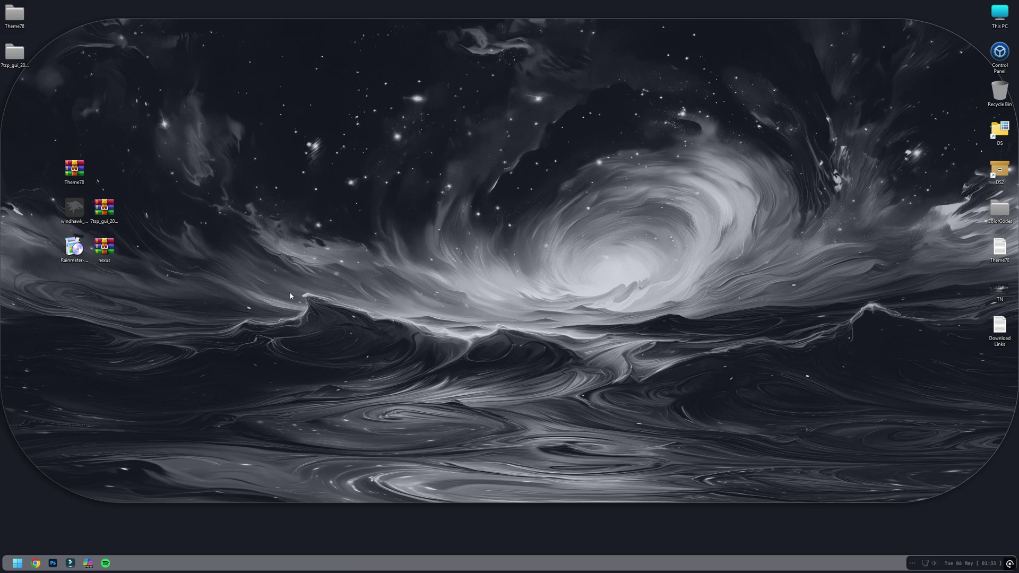
# - Install Rainmeter as a standard 64-bit installation in C:\Program Files\Rainmeter, set to launch on startup
pyautogui.doubleClick(79, 250)
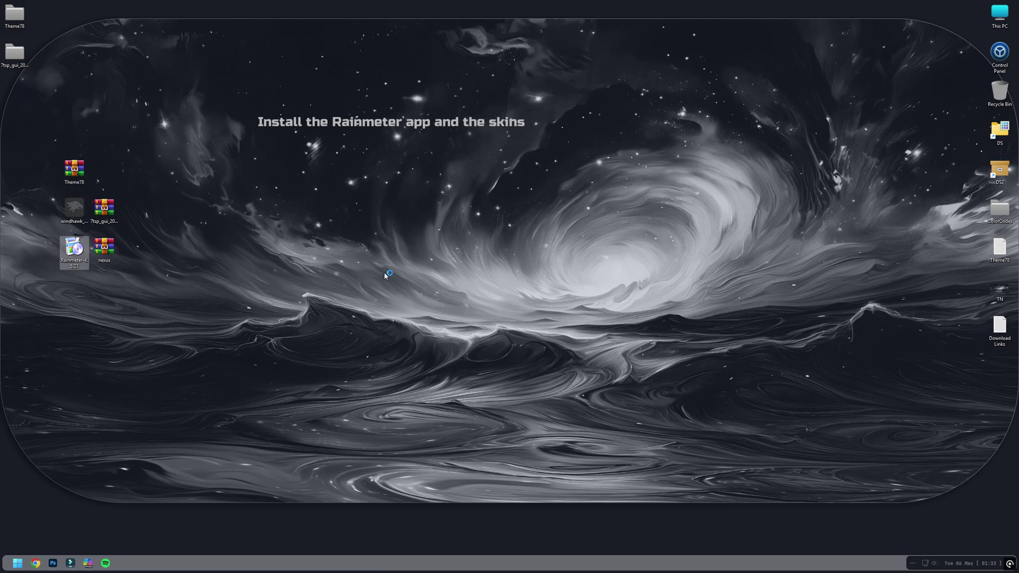
pyautogui.click(511, 300)
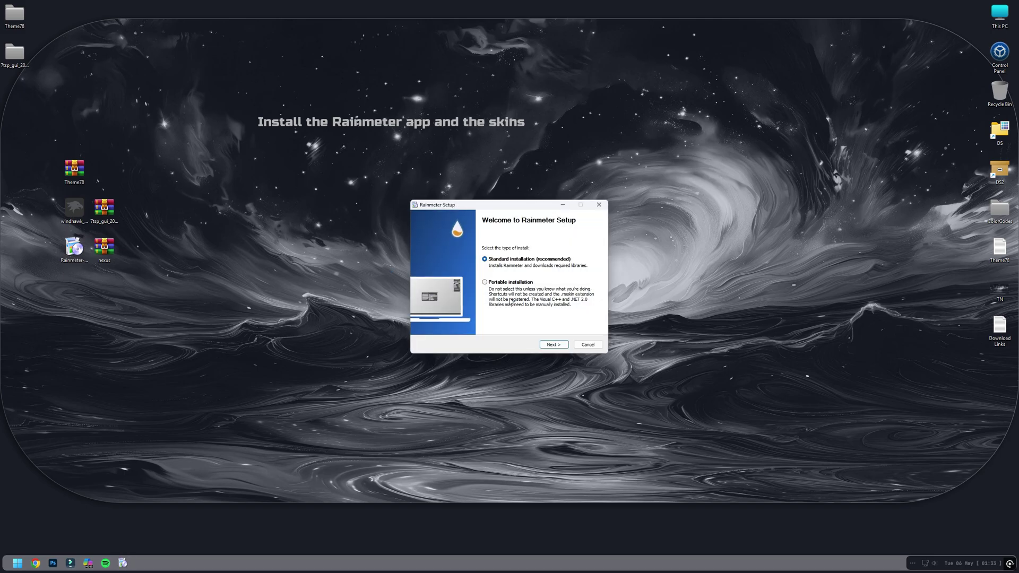
pyautogui.click(553, 344)
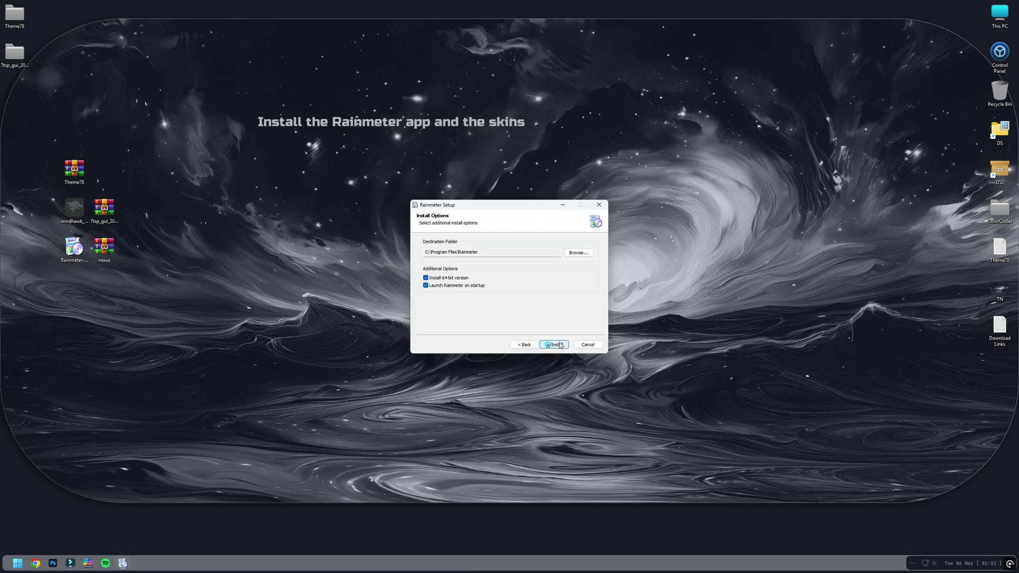
pyautogui.click(559, 345)
pyautogui.click(480, 351)
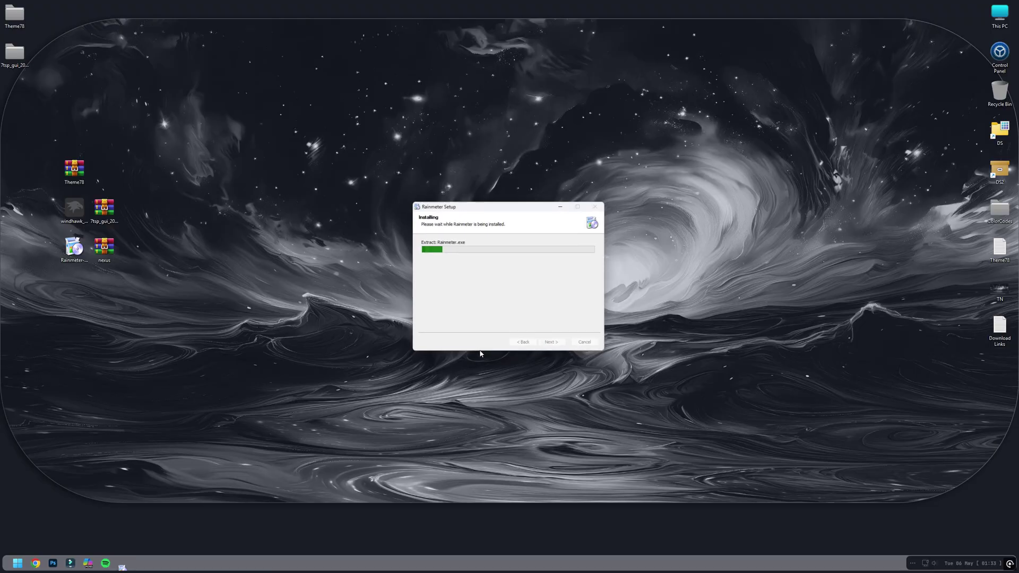
pyautogui.click(551, 345)
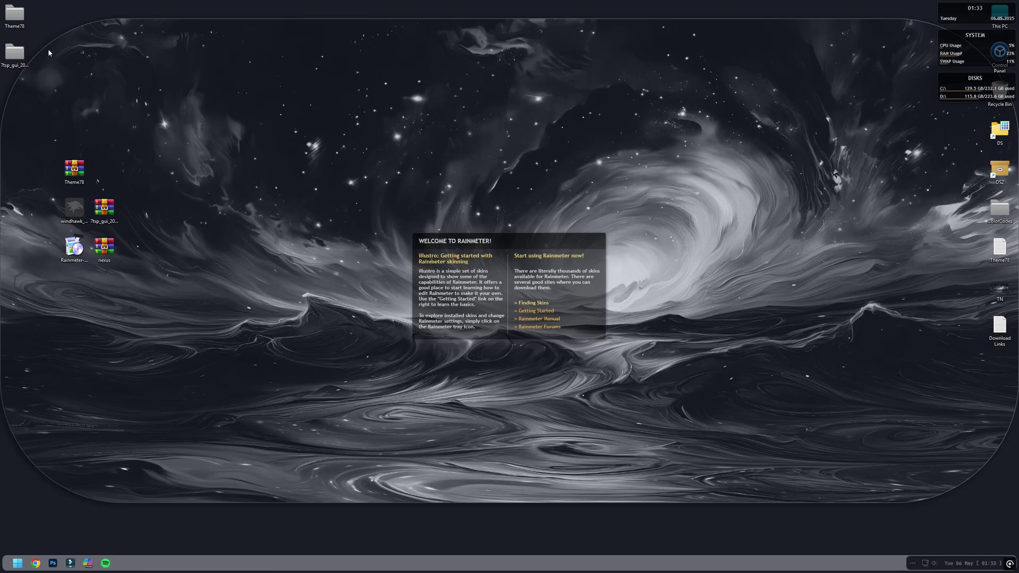
# - Install the Ruby skin package from the Theme78 folder with all its components, and close the folder
pyautogui.doubleClick(15, 15)
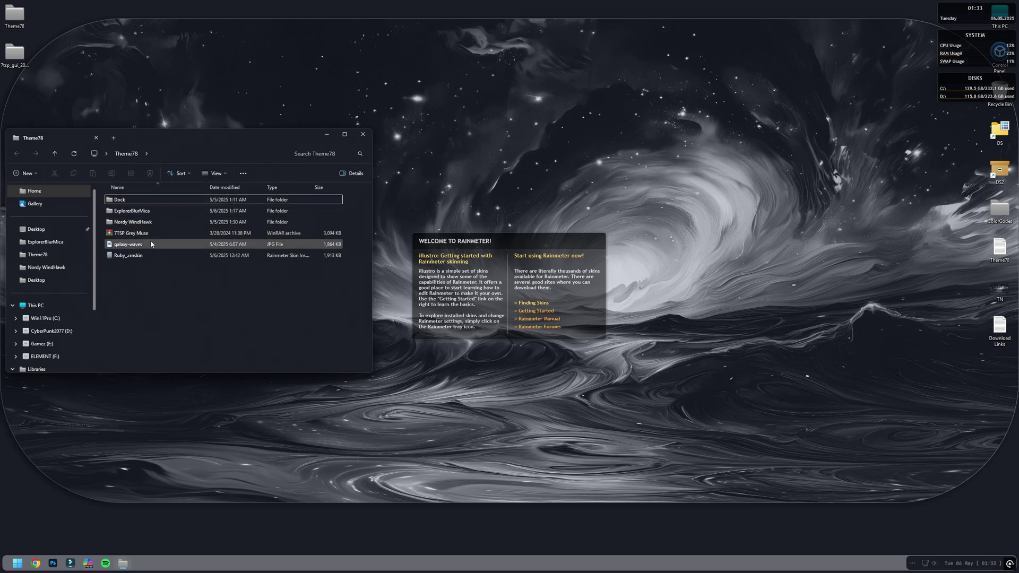
pyautogui.doubleClick(131, 257)
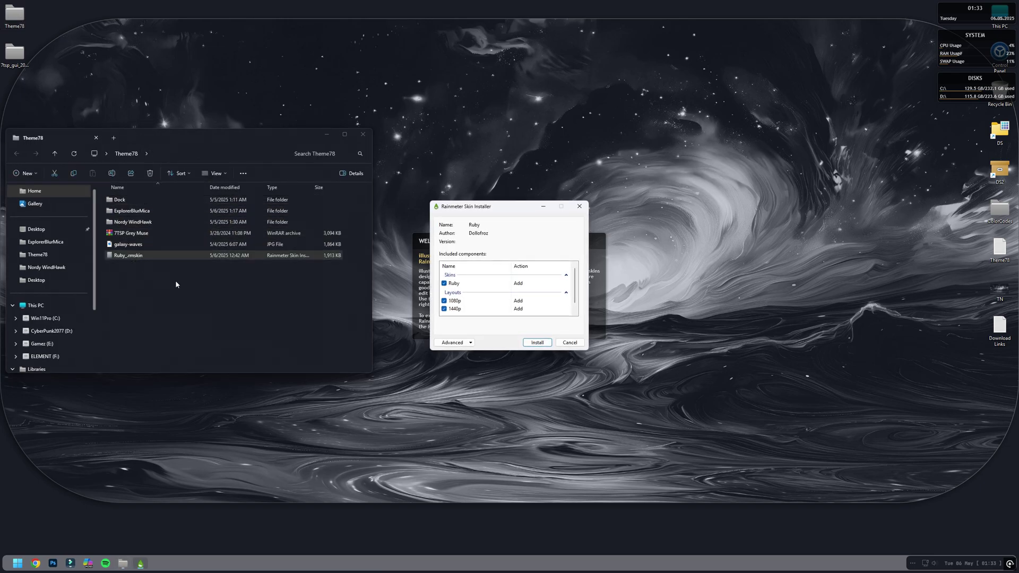
pyautogui.click(538, 343)
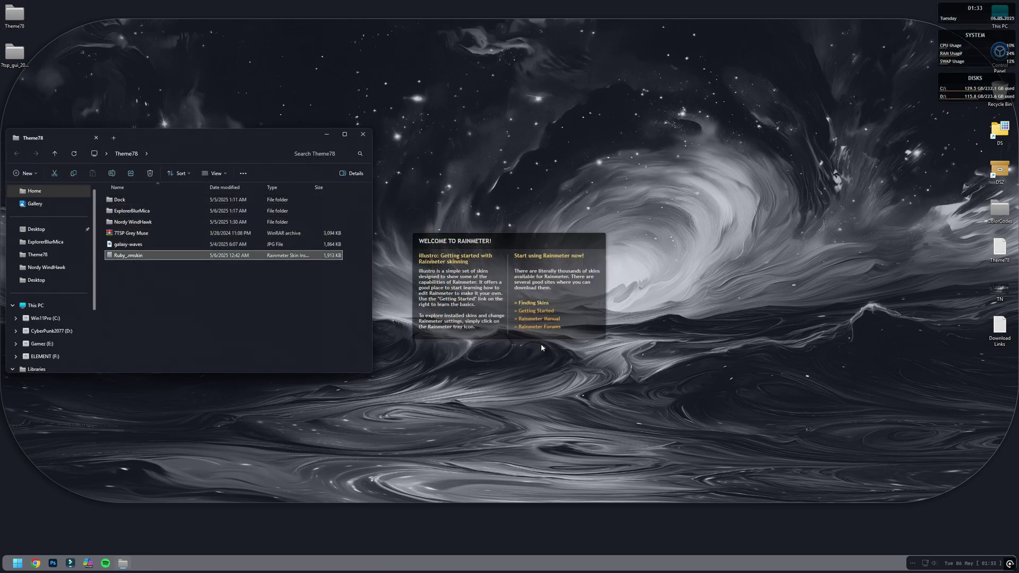
pyautogui.click(363, 136)
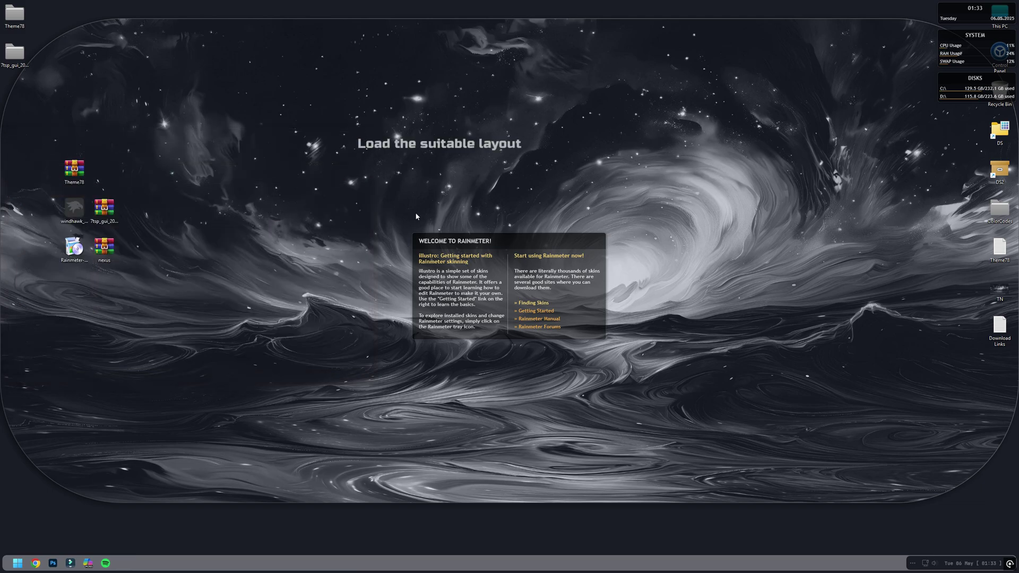
# - Load the saved 1440p layout in Rainmeter's skin manager and close the manager
pyautogui.rightClick(469, 270)
pyautogui.click(503, 322)
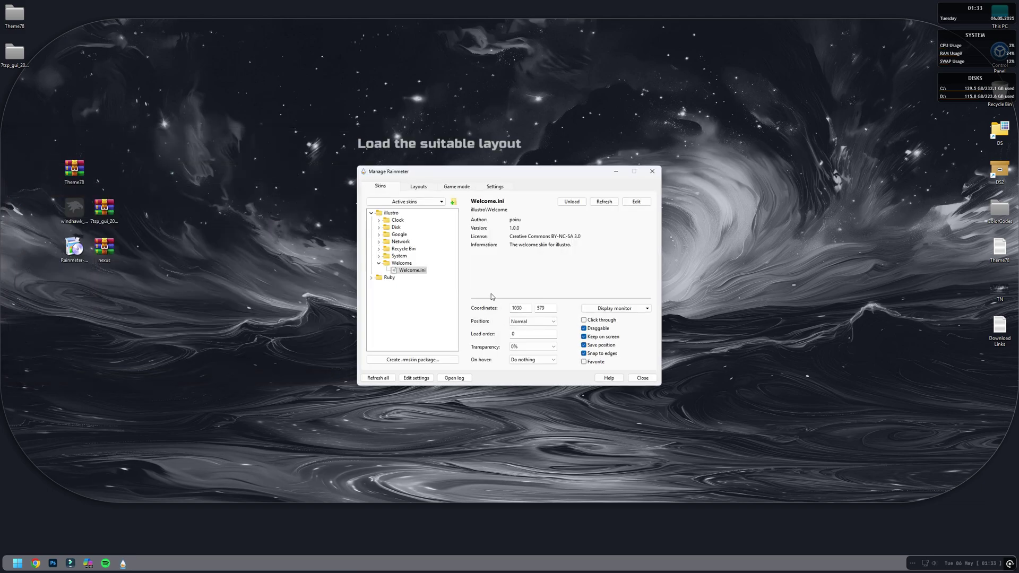
pyautogui.click(431, 190)
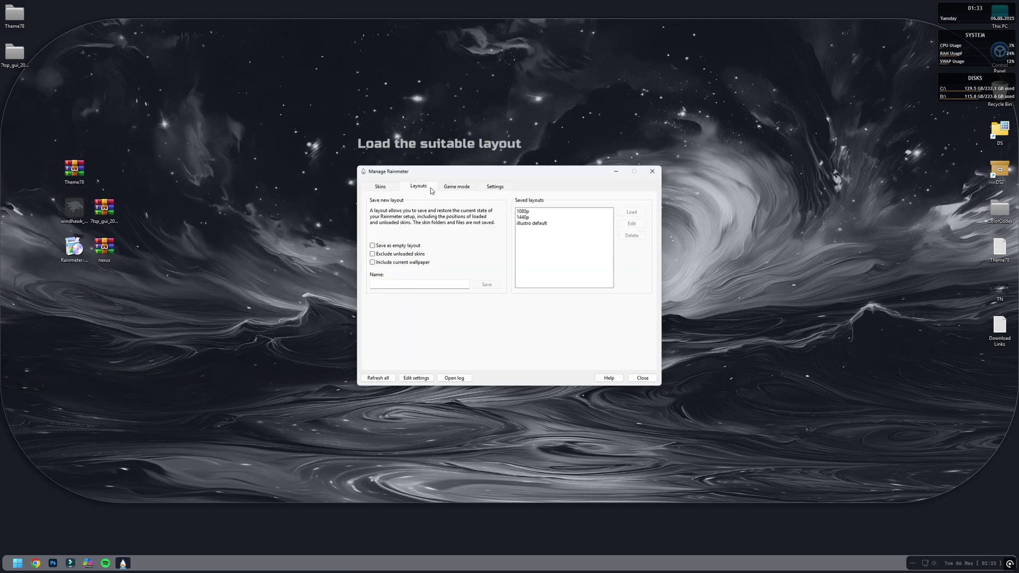
pyautogui.click(525, 217)
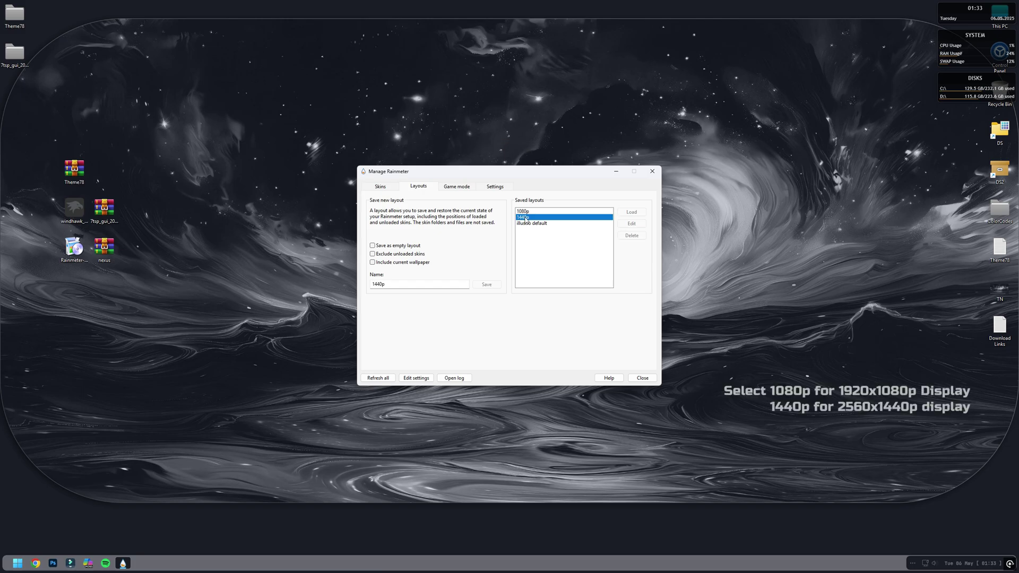
pyautogui.click(631, 212)
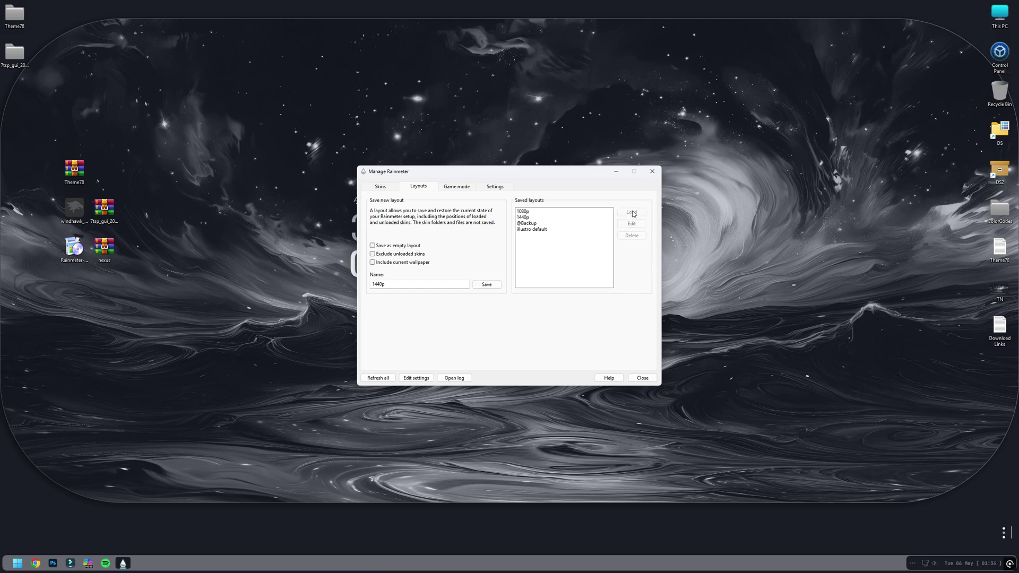
pyautogui.click(652, 171)
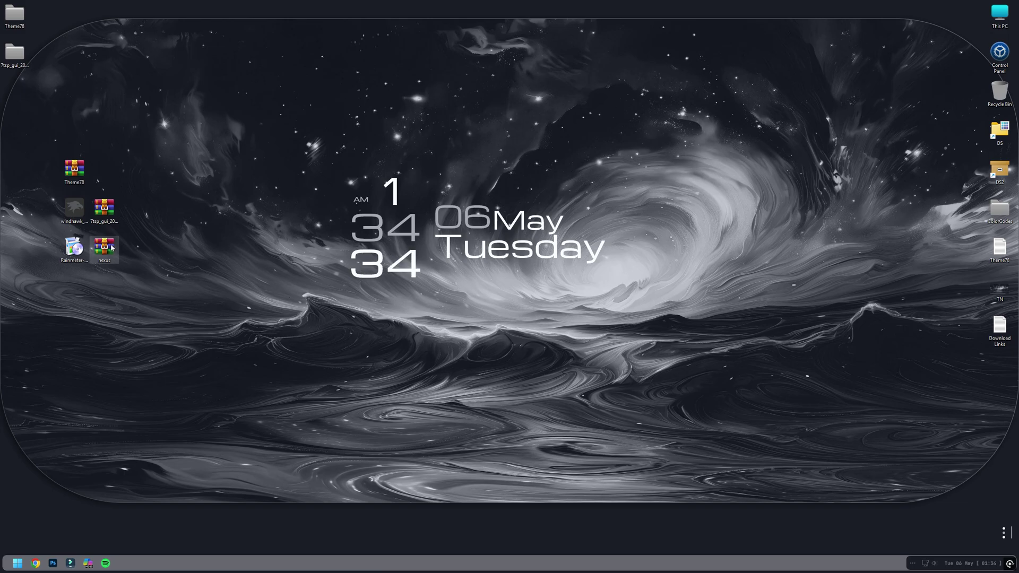
# - Install Nexus 25.2 from the desktop's nexus archive into C:\Program Files (x86)\Winstep, accepting the license, and launch it
pyautogui.doubleClick(112, 248)
pyautogui.click(278, 225)
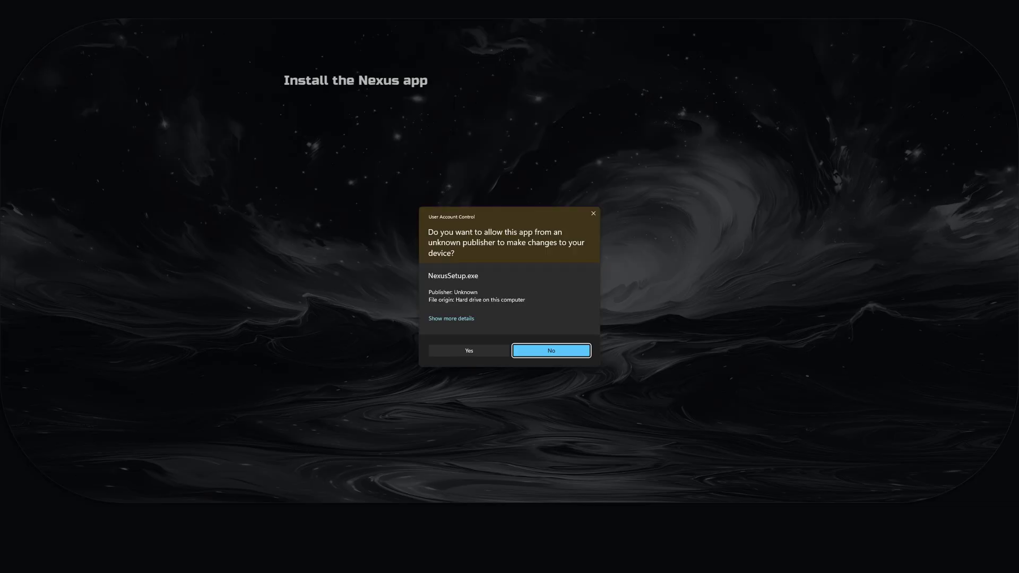
pyautogui.click(448, 351)
pyautogui.click(517, 299)
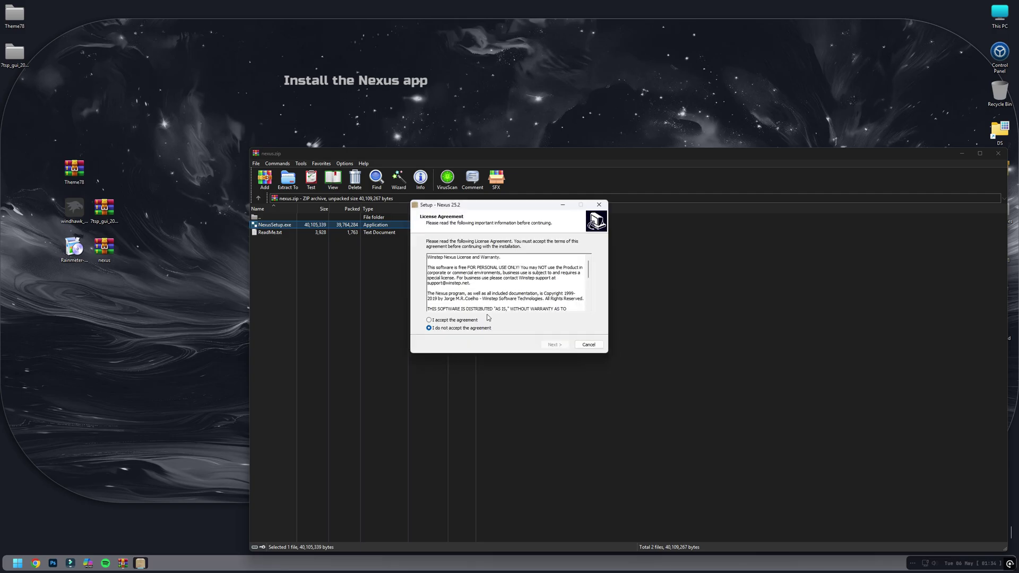
pyautogui.click(469, 321)
pyautogui.click(553, 345)
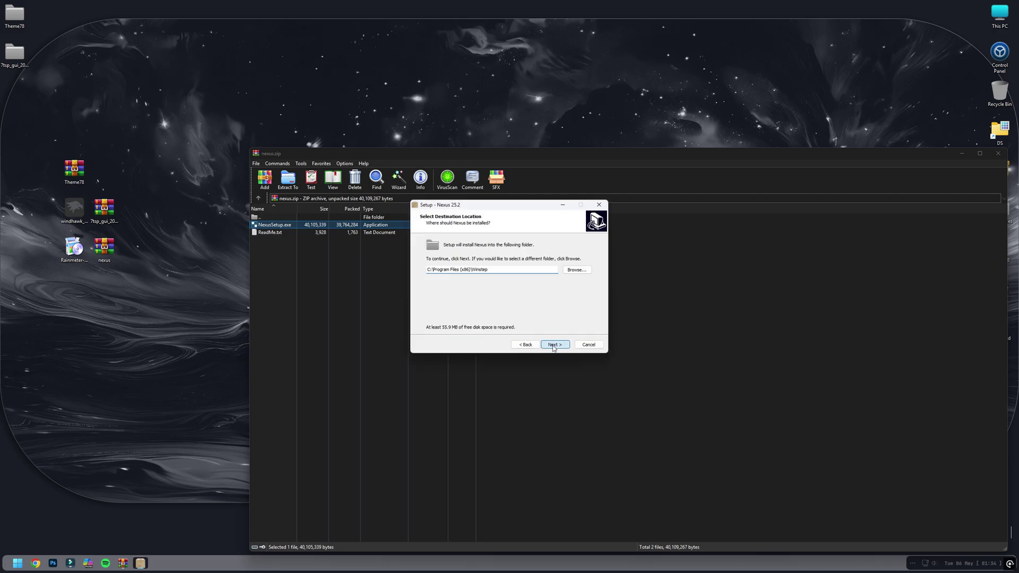
pyautogui.click(554, 345)
pyautogui.click(554, 345)
pyautogui.click(554, 345)
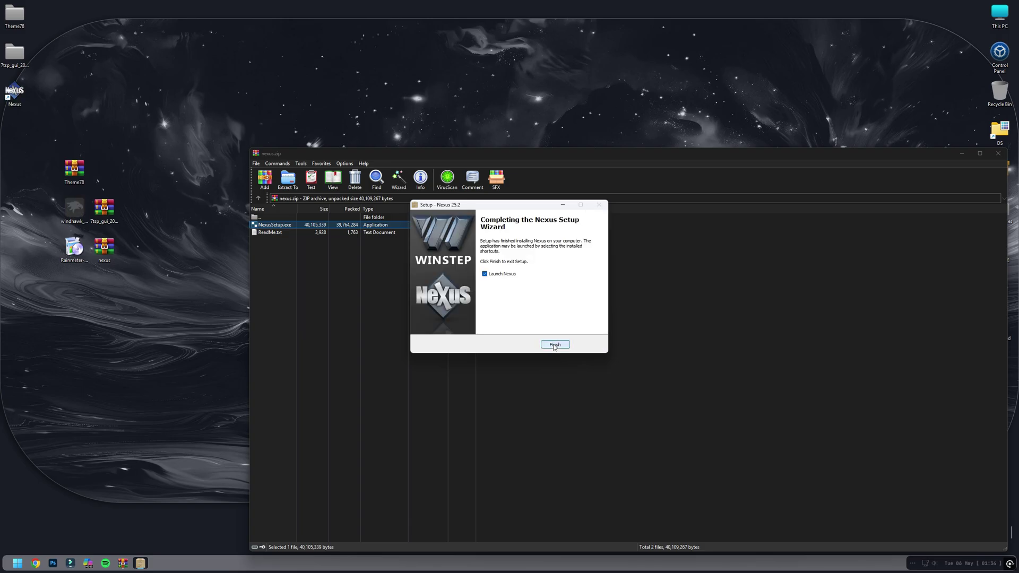
pyautogui.click(554, 345)
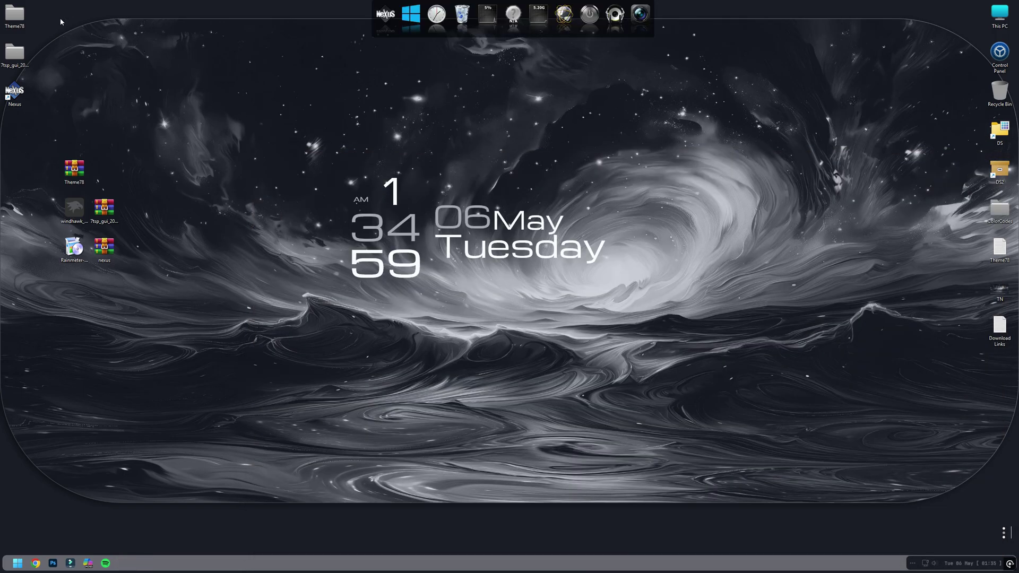
# - Put the Dock folder from the desktop's Theme78 folder into the root of the C: drive and close the window
pyautogui.doubleClick(15, 13)
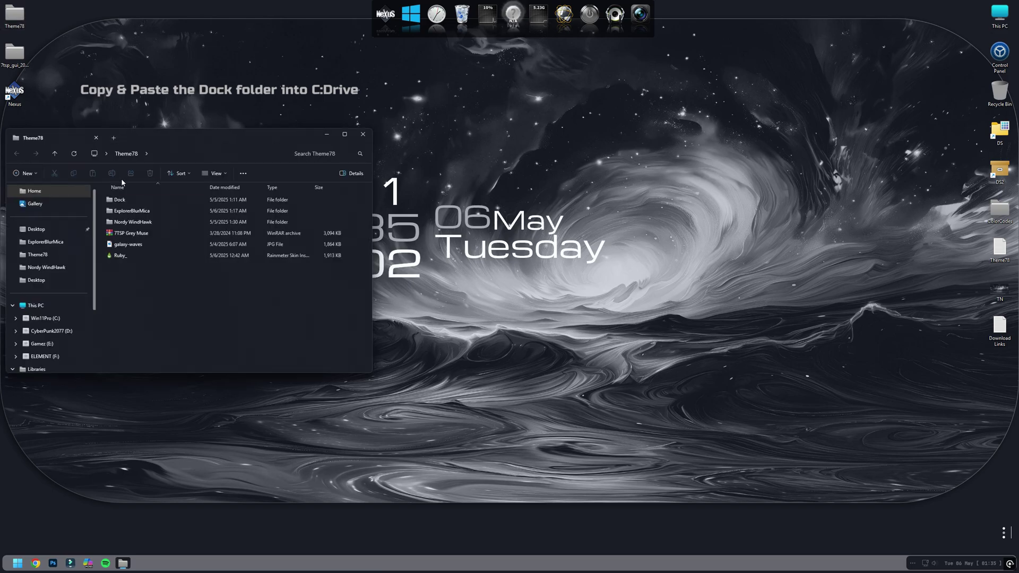
pyautogui.rightClick(122, 201)
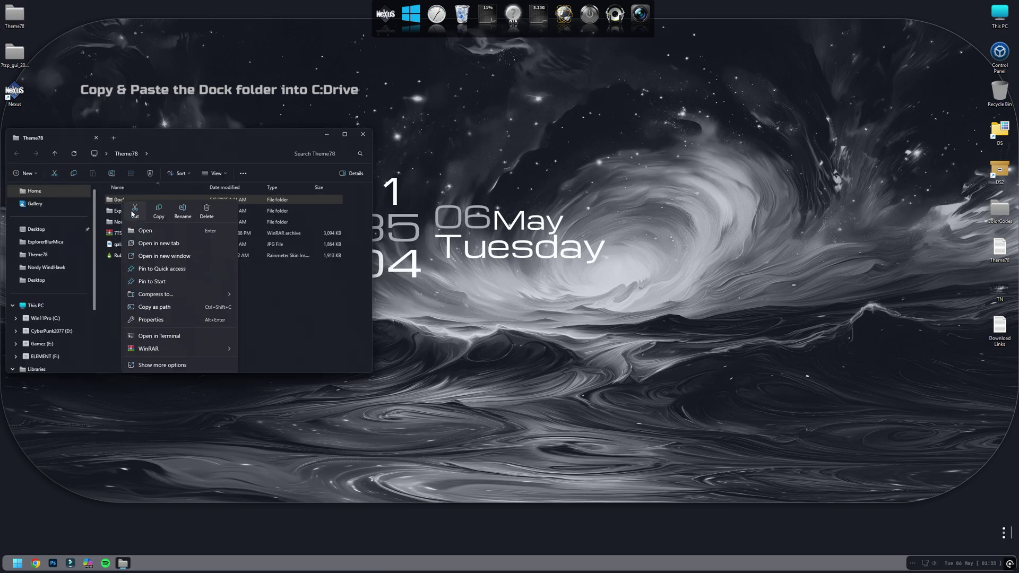
pyautogui.click(134, 211)
pyautogui.click(36, 305)
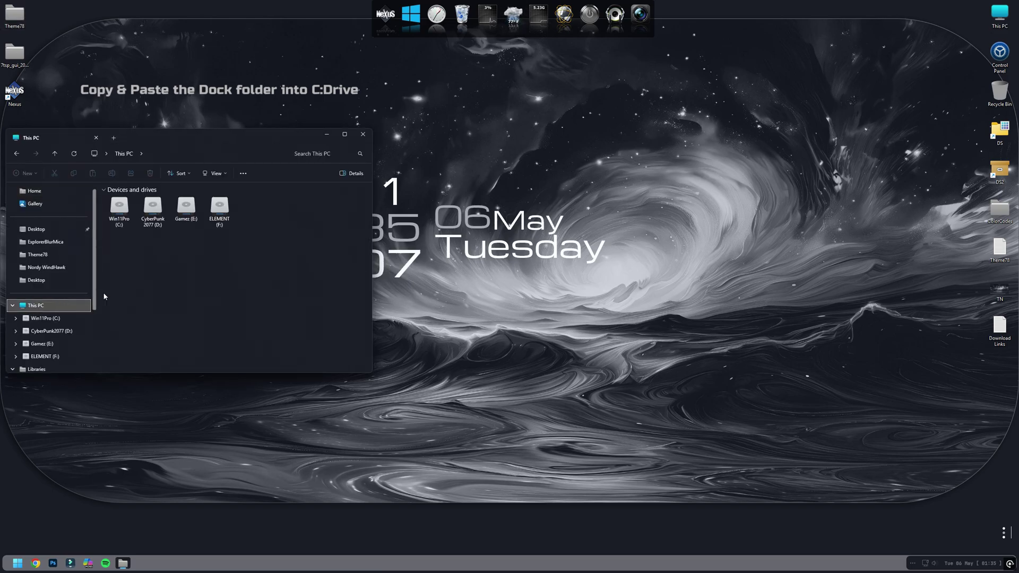
pyautogui.doubleClick(119, 207)
pyautogui.rightClick(220, 250)
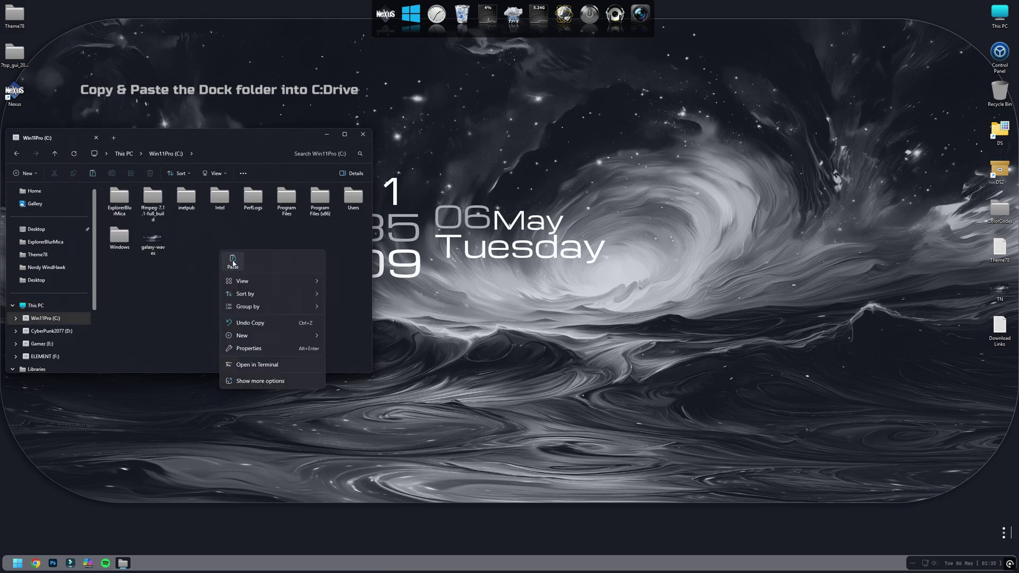
pyautogui.click(233, 261)
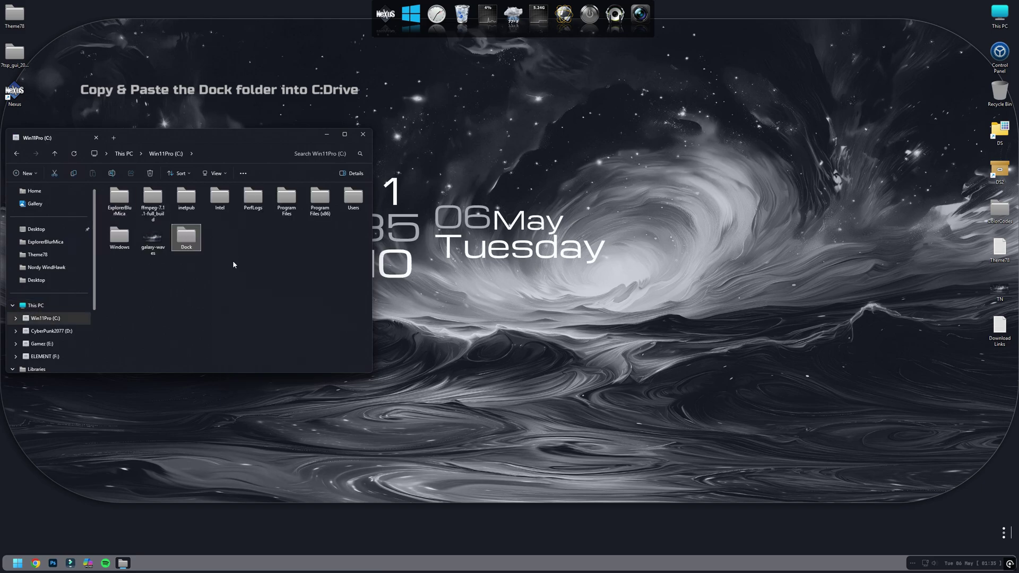
pyautogui.click(363, 135)
# - Restore the Nexus dock configuration from the 1440p.wbk backup in C:\Dock and accept the preferences
pyautogui.rightClick(593, 25)
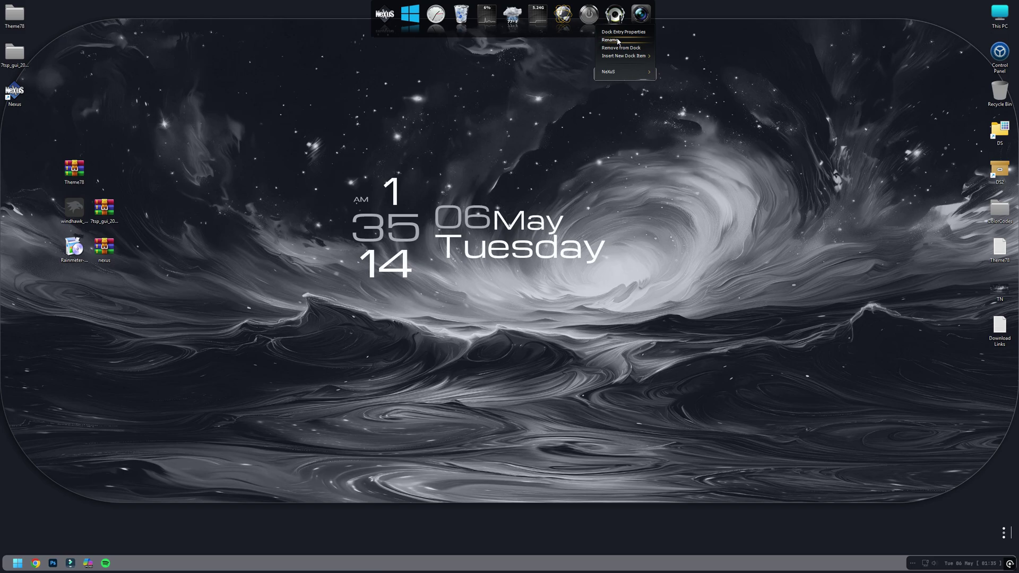
pyautogui.moveTo(629, 74)
pyautogui.click(674, 75)
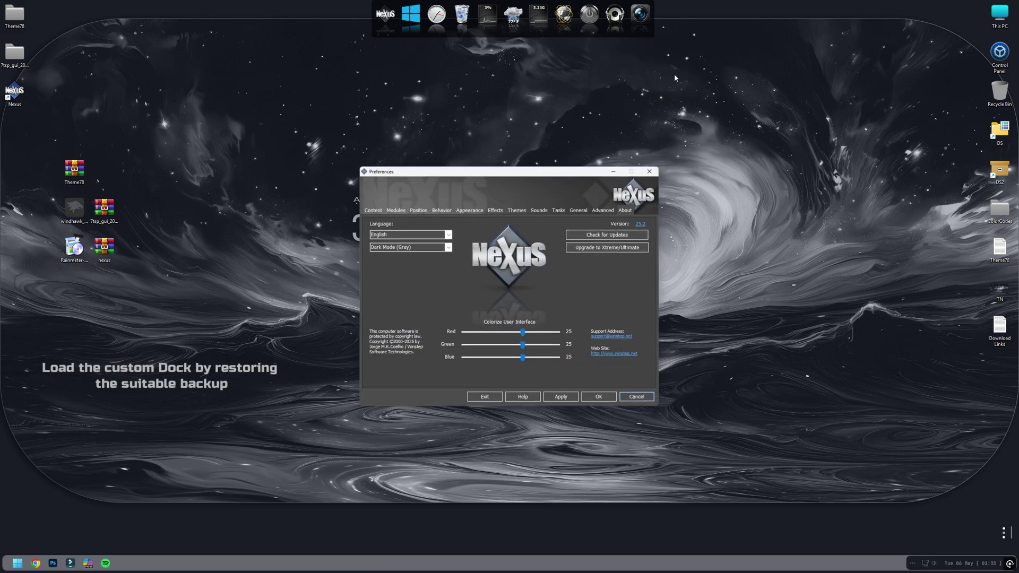
pyautogui.click(603, 210)
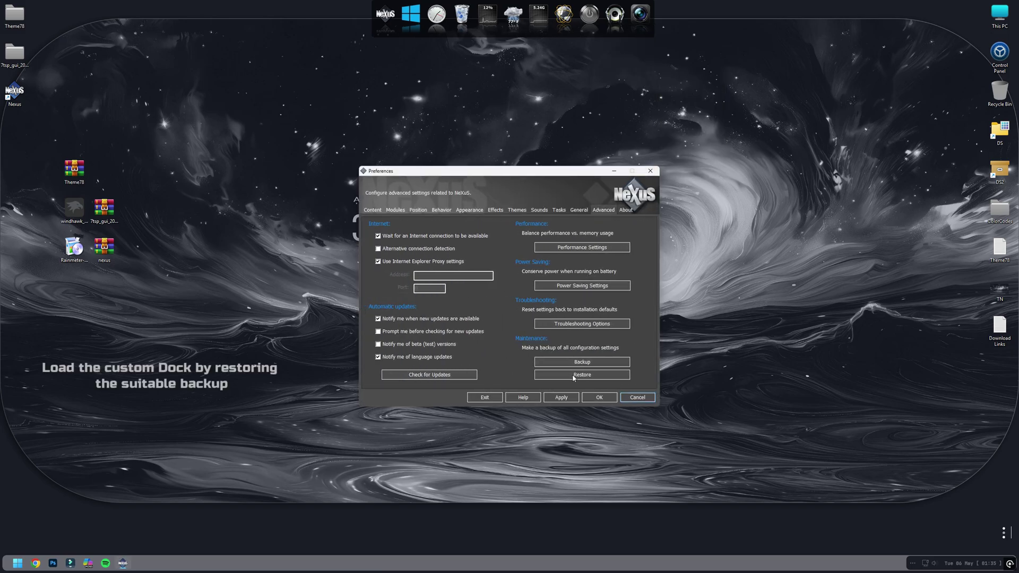
pyautogui.click(574, 376)
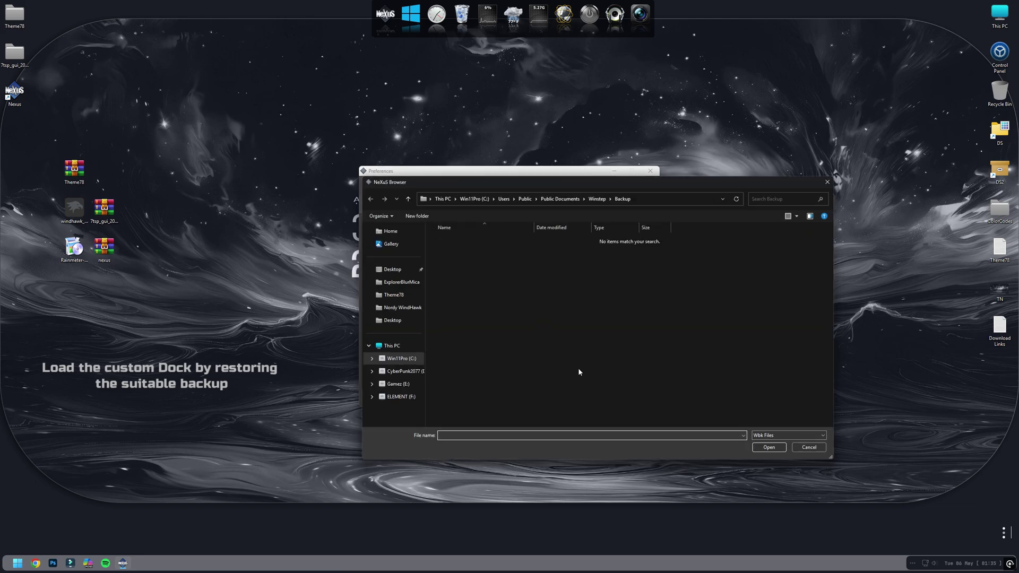
pyautogui.click(399, 358)
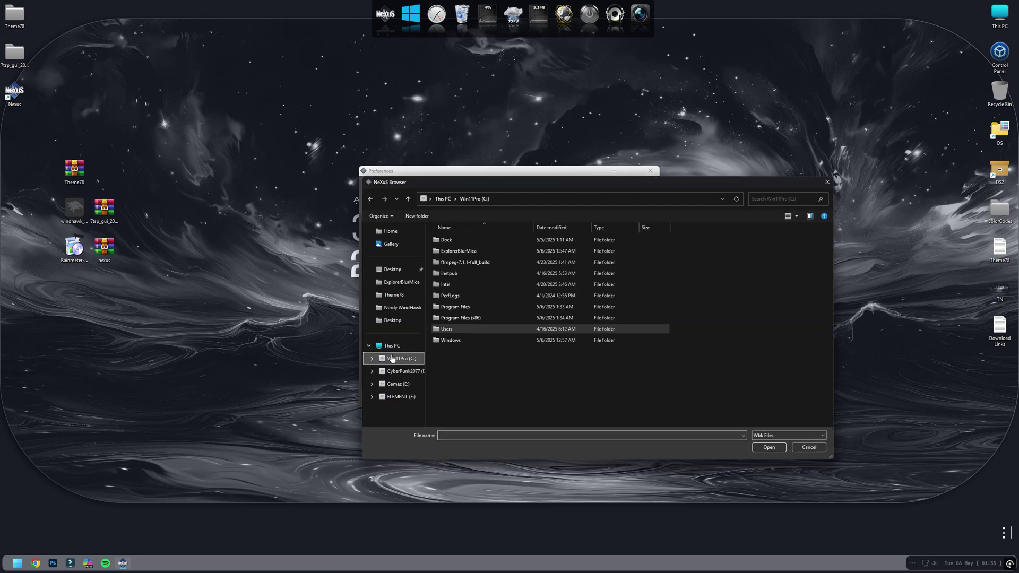
pyautogui.click(451, 242)
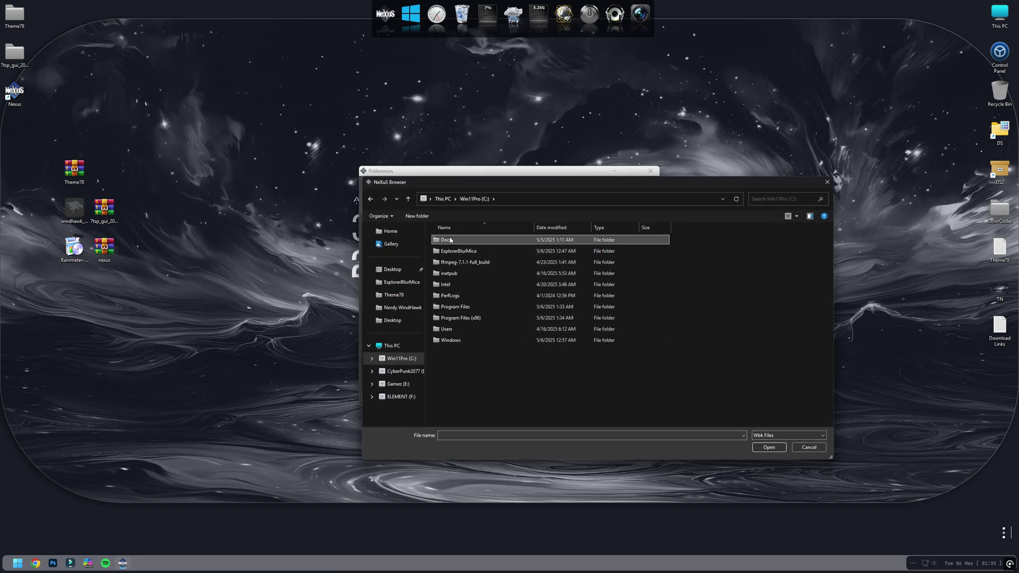
pyautogui.doubleClick(438, 241)
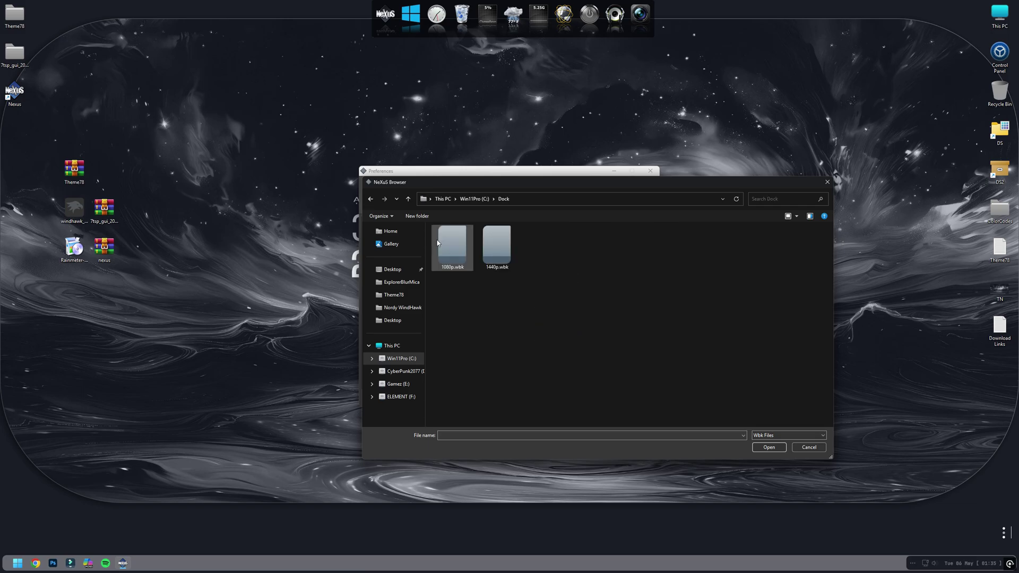
pyautogui.click(501, 262)
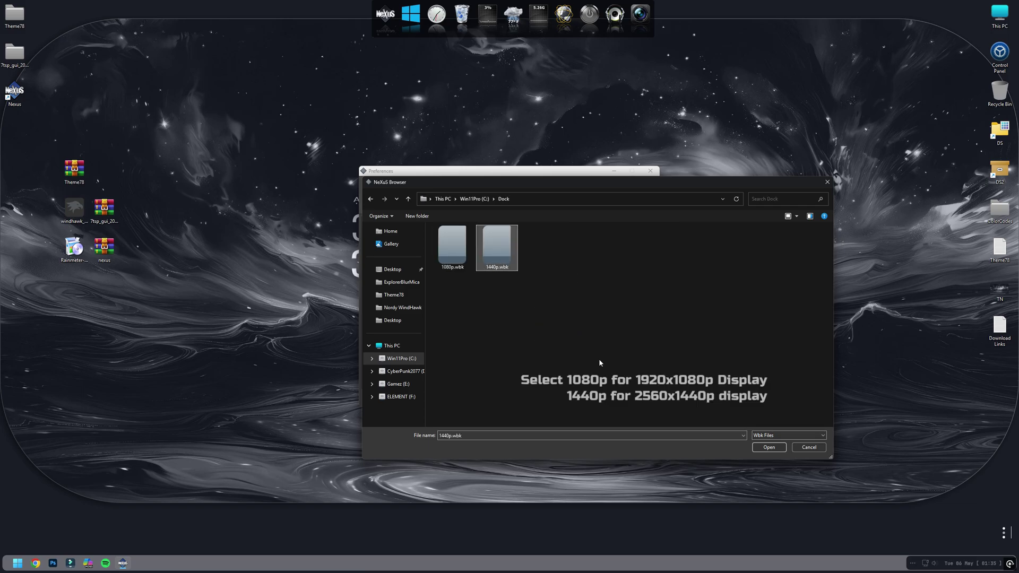
pyautogui.click(774, 449)
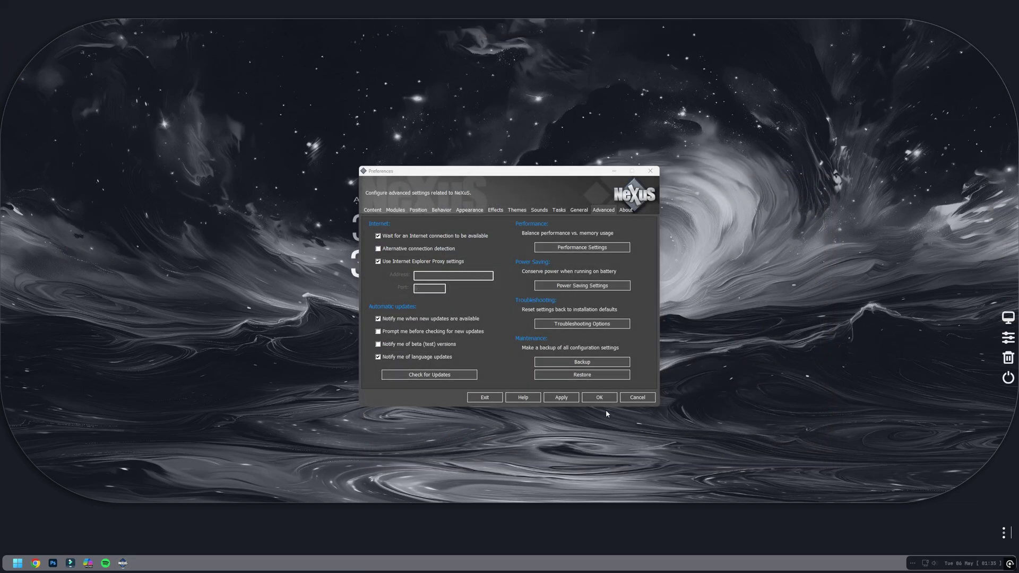
pyautogui.click(596, 398)
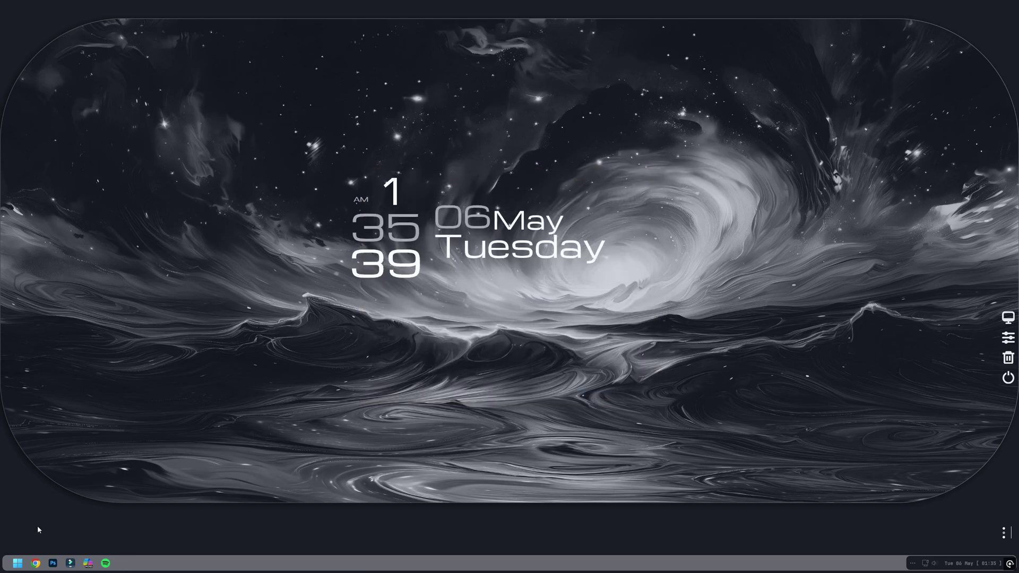
# - Check the styled Start menu and close it
pyautogui.click(17, 563)
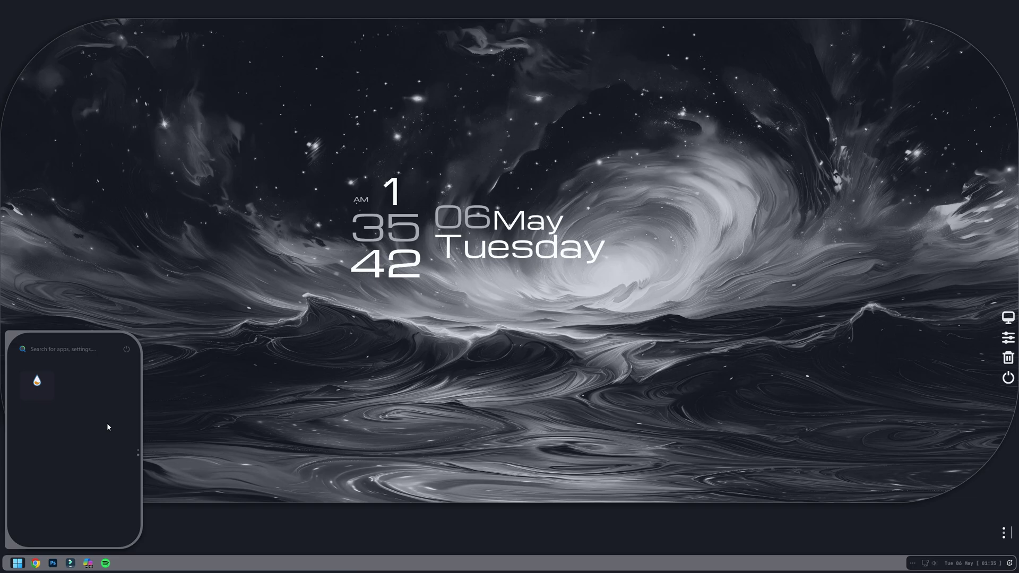
pyautogui.click(285, 300)
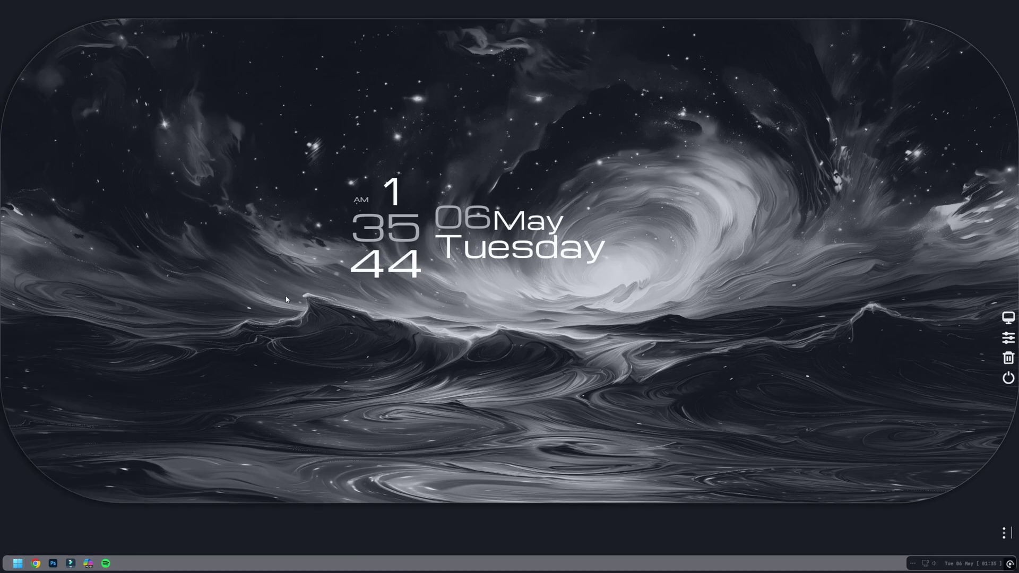